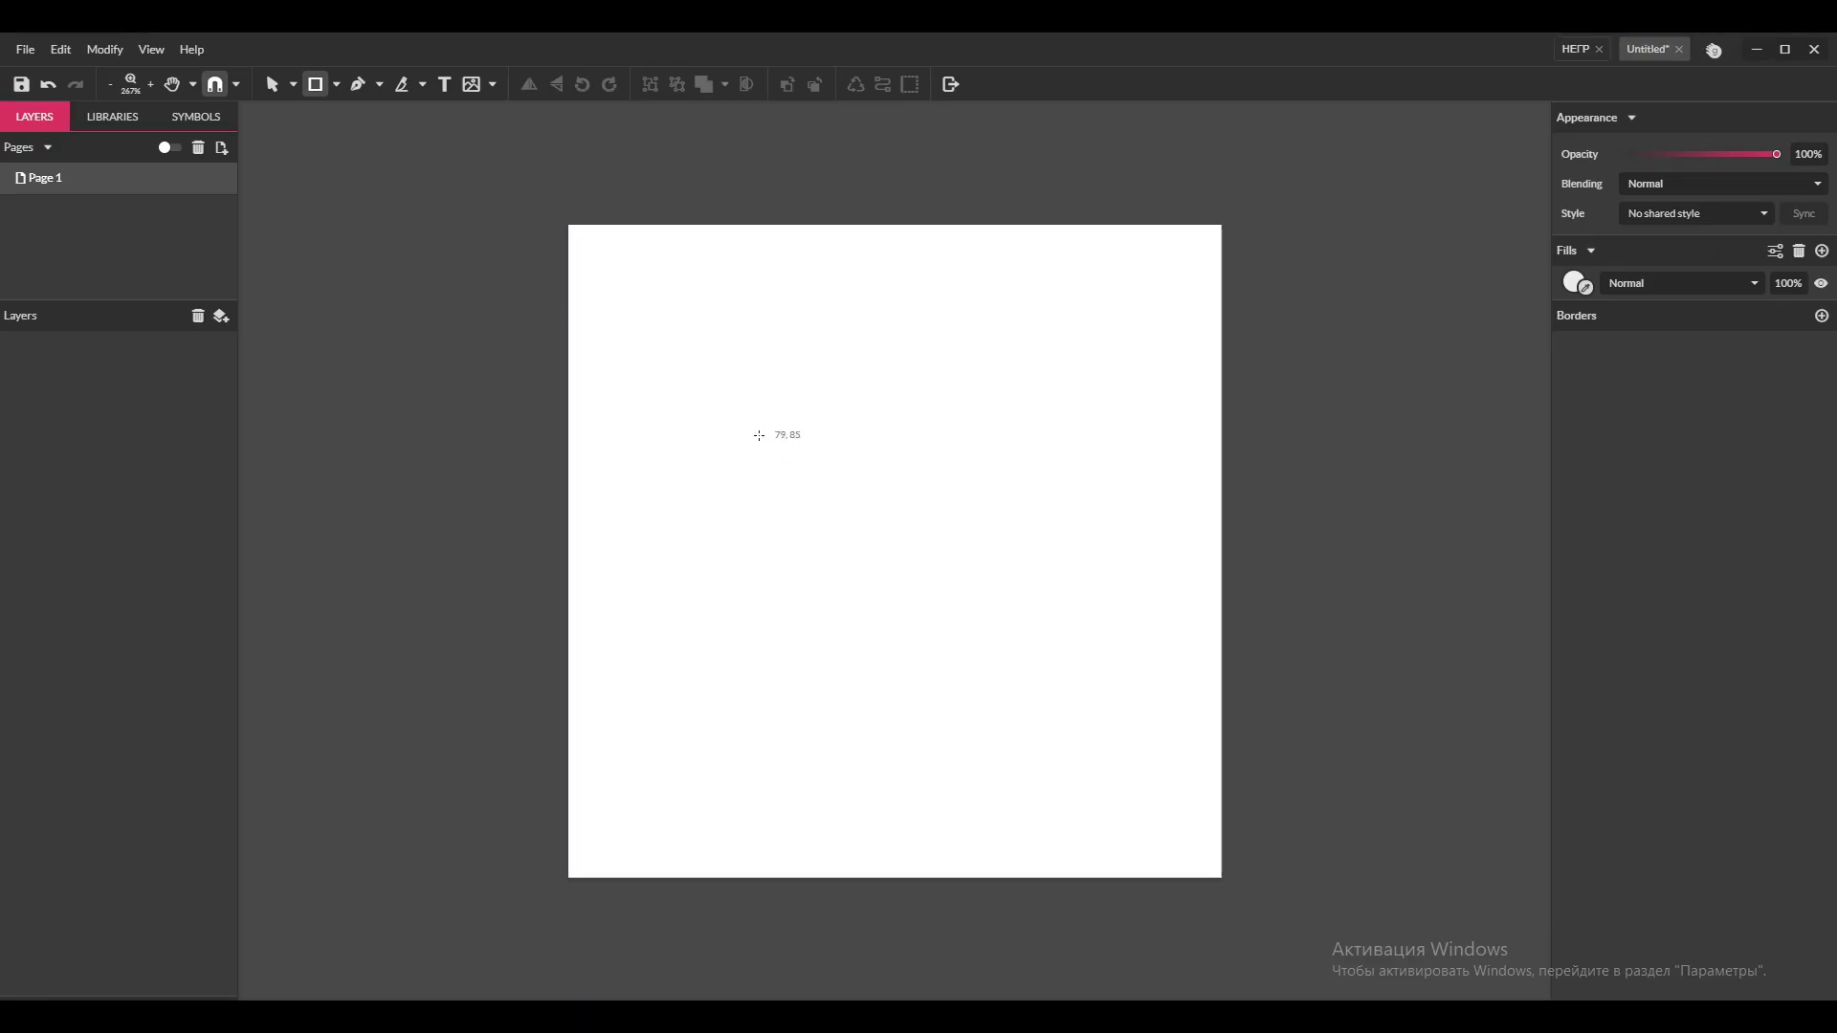
Drag out an 84 by 98 rectangle near the middle of the blank page.
{"action": "left_click_drag", "start_coordinate": [729, 424], "coordinate": [890, 584]}
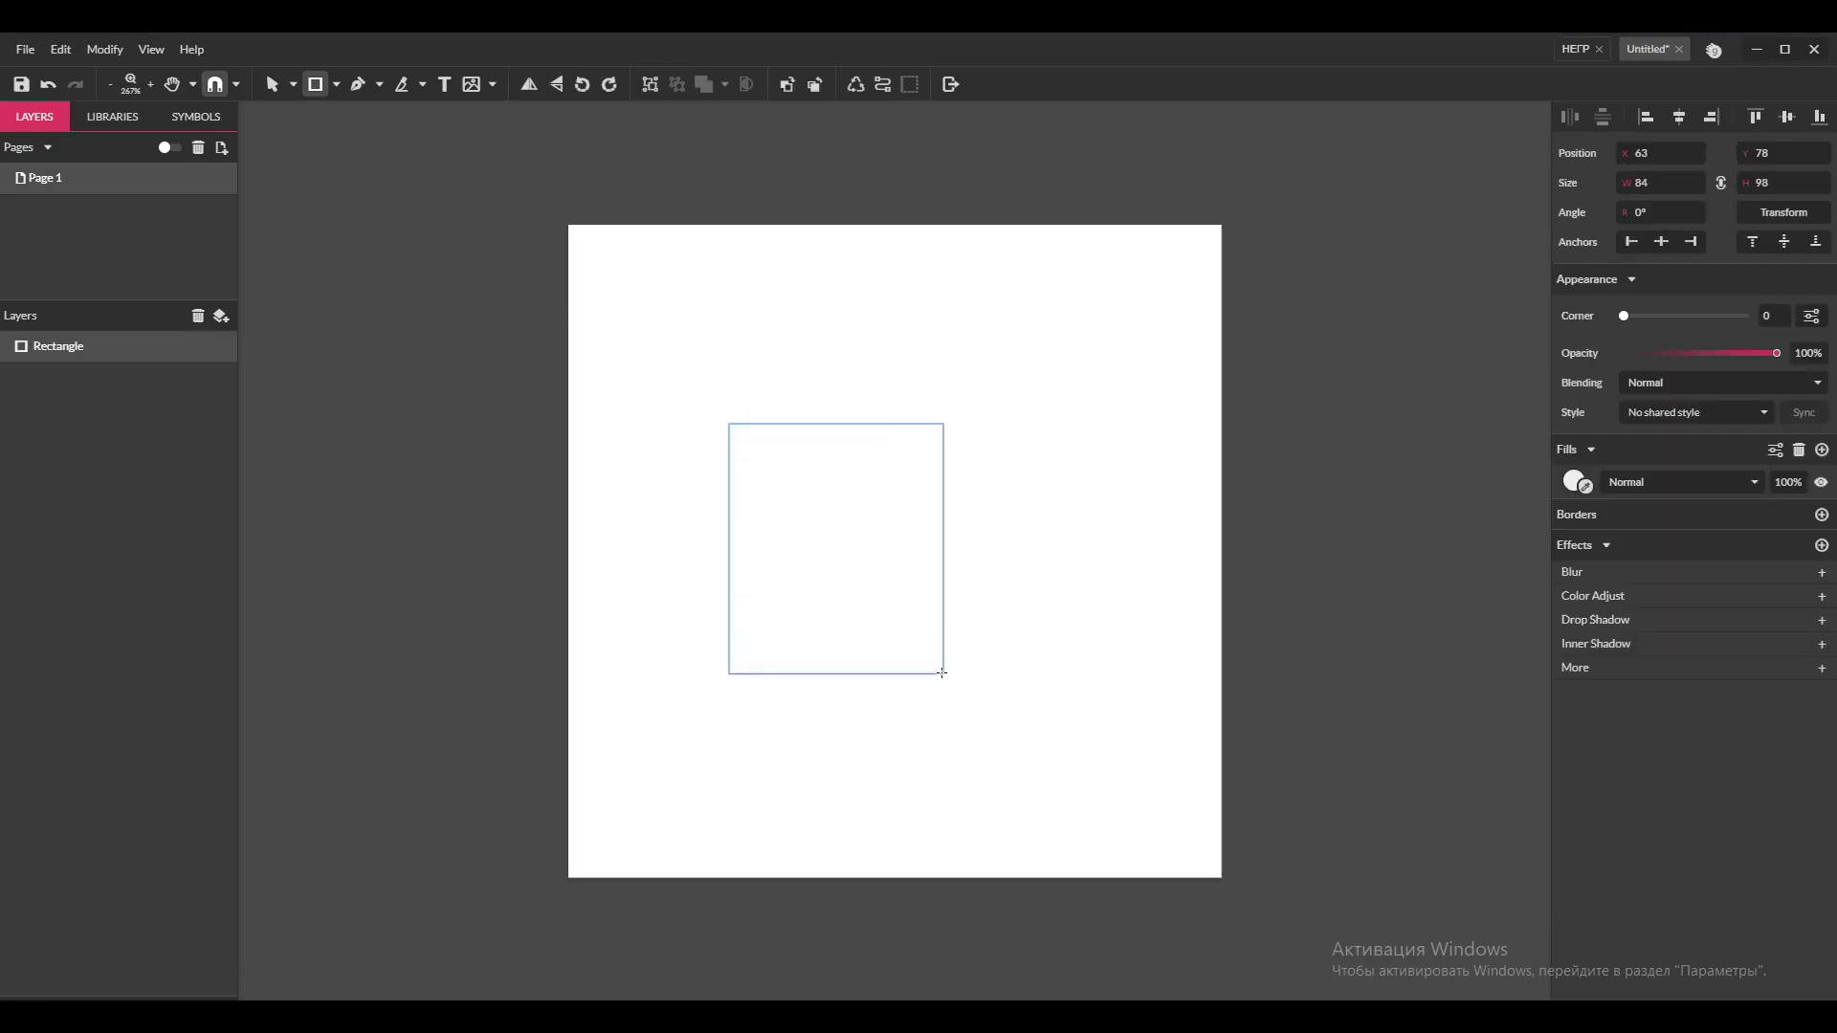
Move the rectangle toward the page centre and fill it black.
{"action": "left_click_drag", "start_coordinate": [933, 687], "coordinate": [913, 654]}
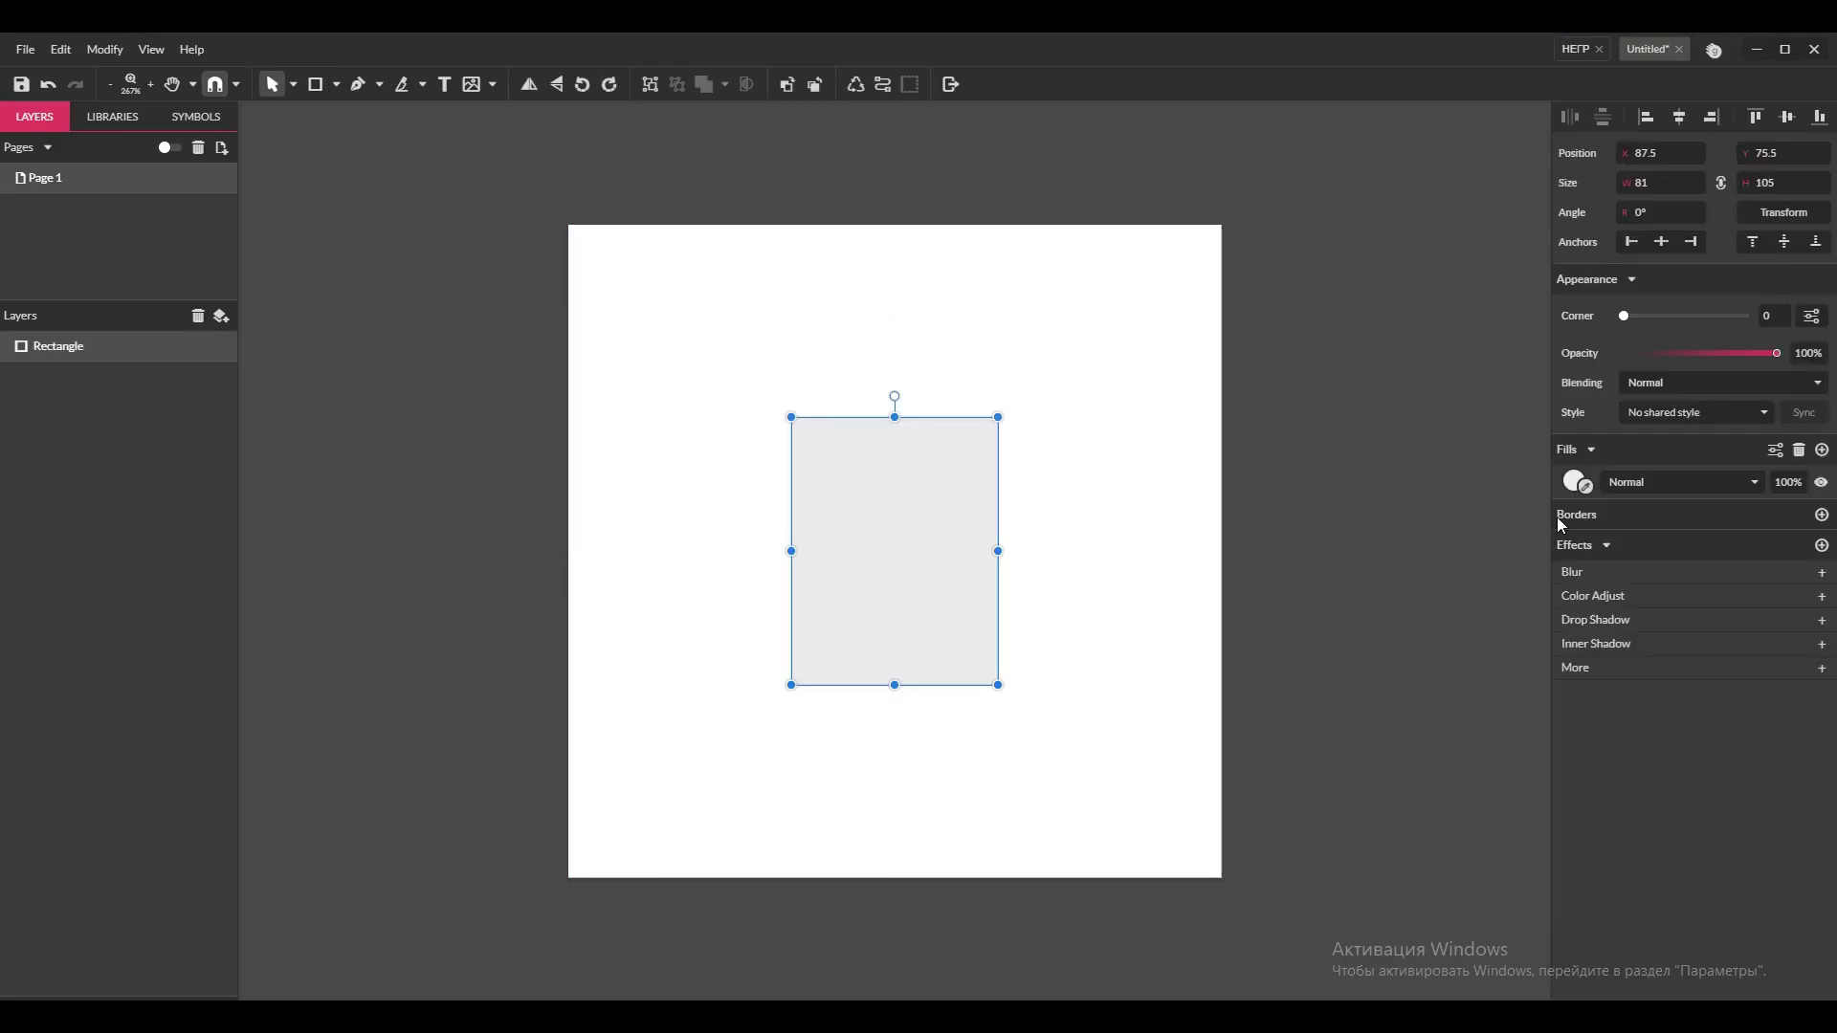
{"action": "left_click", "coordinate": [1571, 482]}
{"action": "left_click", "coordinate": [1586, 790]}
{"action": "left_click", "coordinate": [1419, 664]}
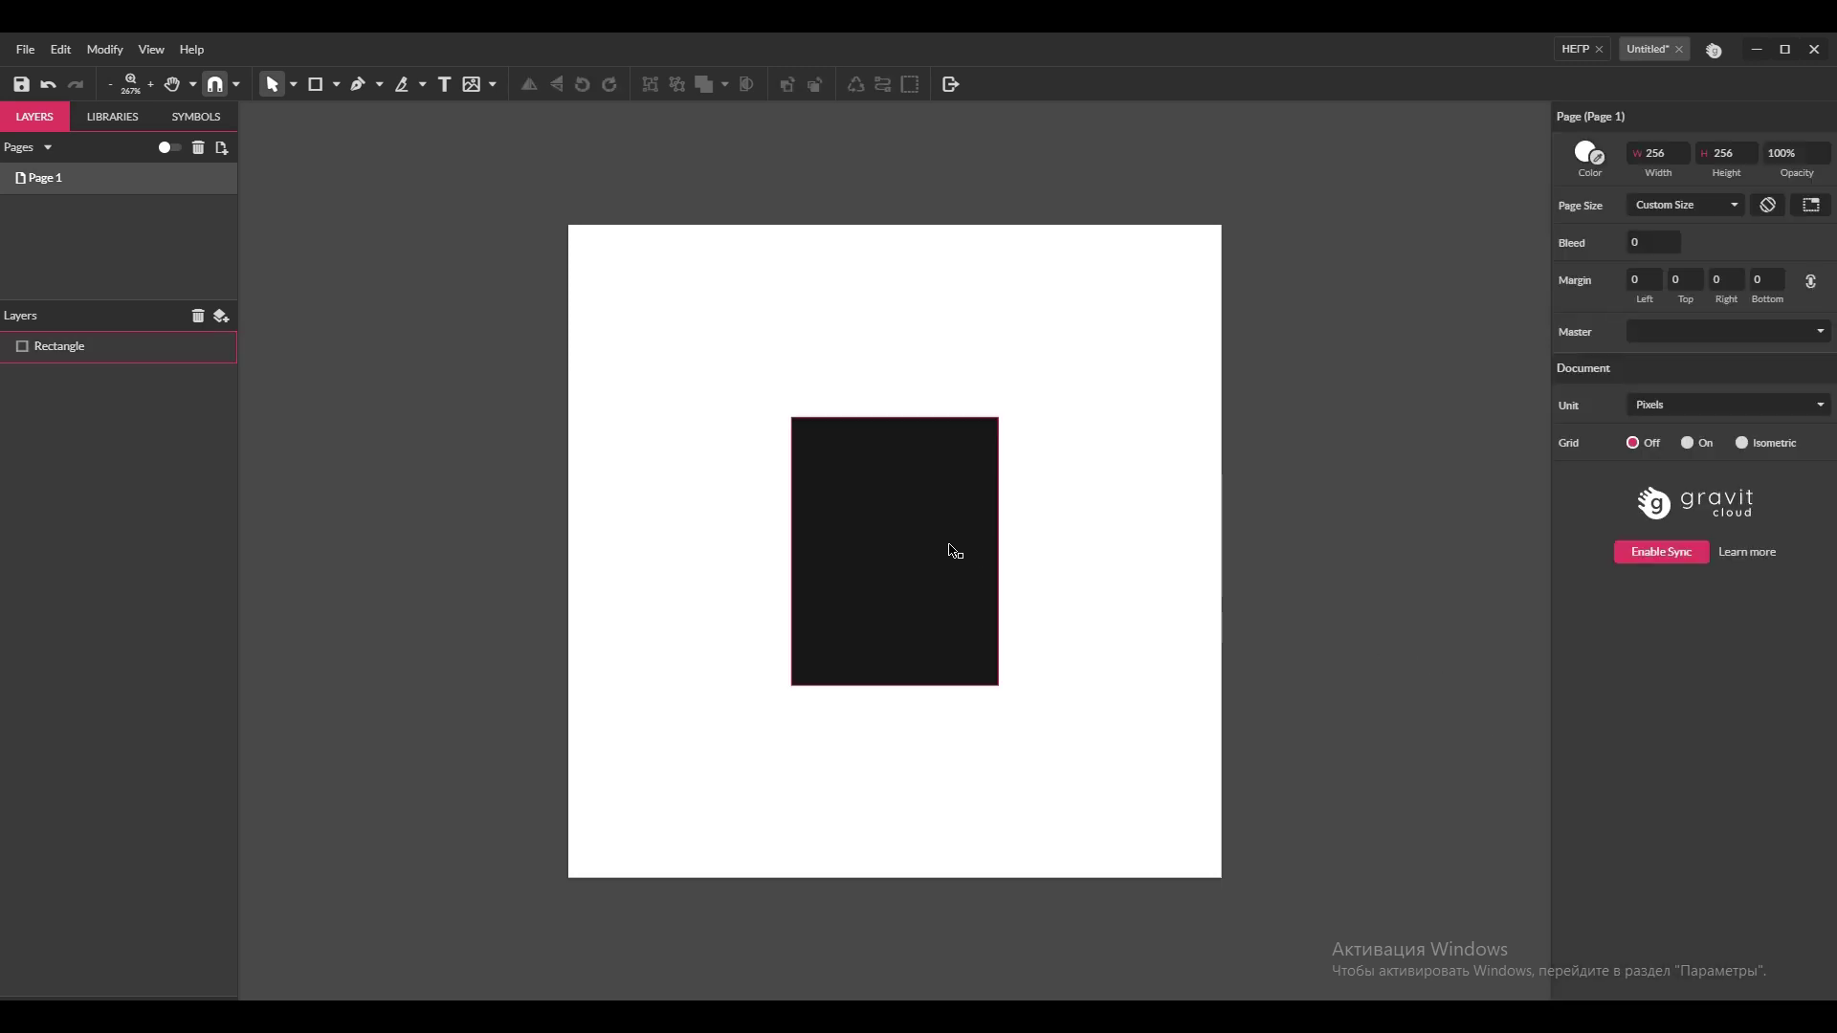
Centre the black block, round its corners to 18 and heighten it to 108.5.
{"action": "left_click", "coordinate": [951, 549]}
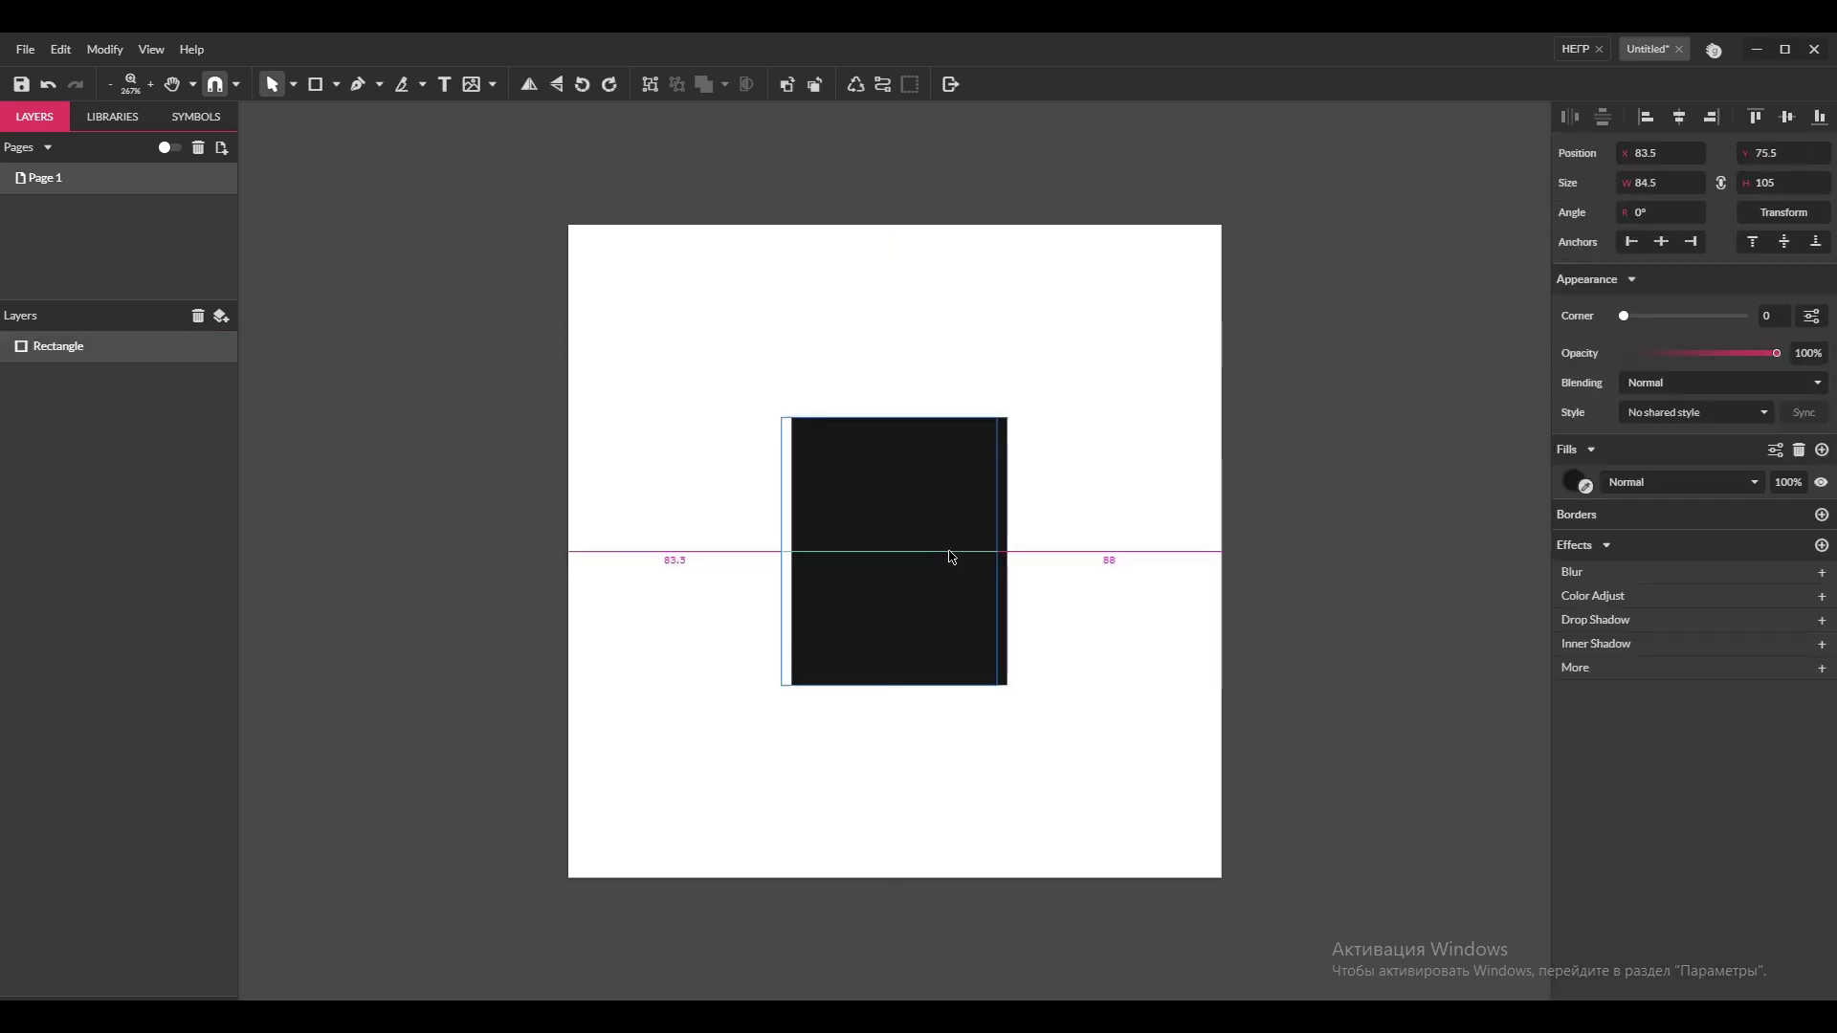
{"action": "left_click_drag", "start_coordinate": [951, 557], "coordinate": [954, 557]}
{"action": "left_click_drag", "start_coordinate": [1627, 313], "coordinate": [1665, 313]}
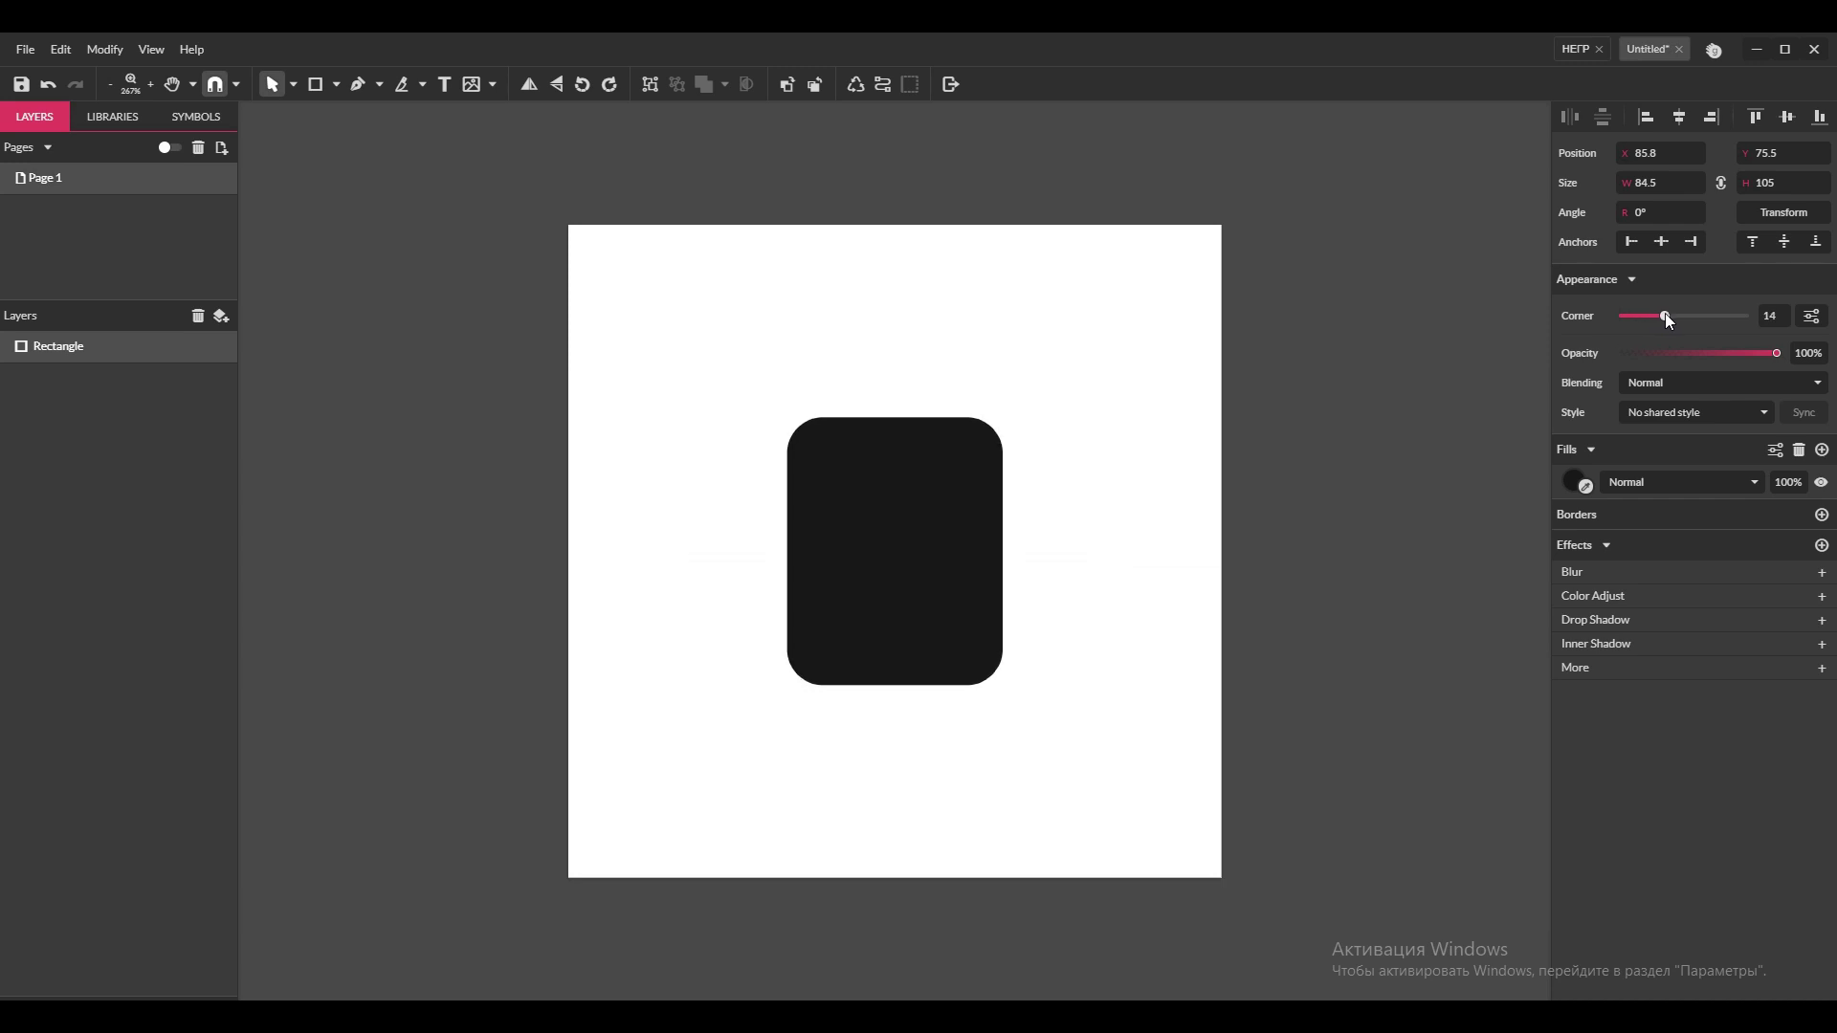
{"action": "left_click_drag", "start_coordinate": [895, 417], "coordinate": [895, 408]}
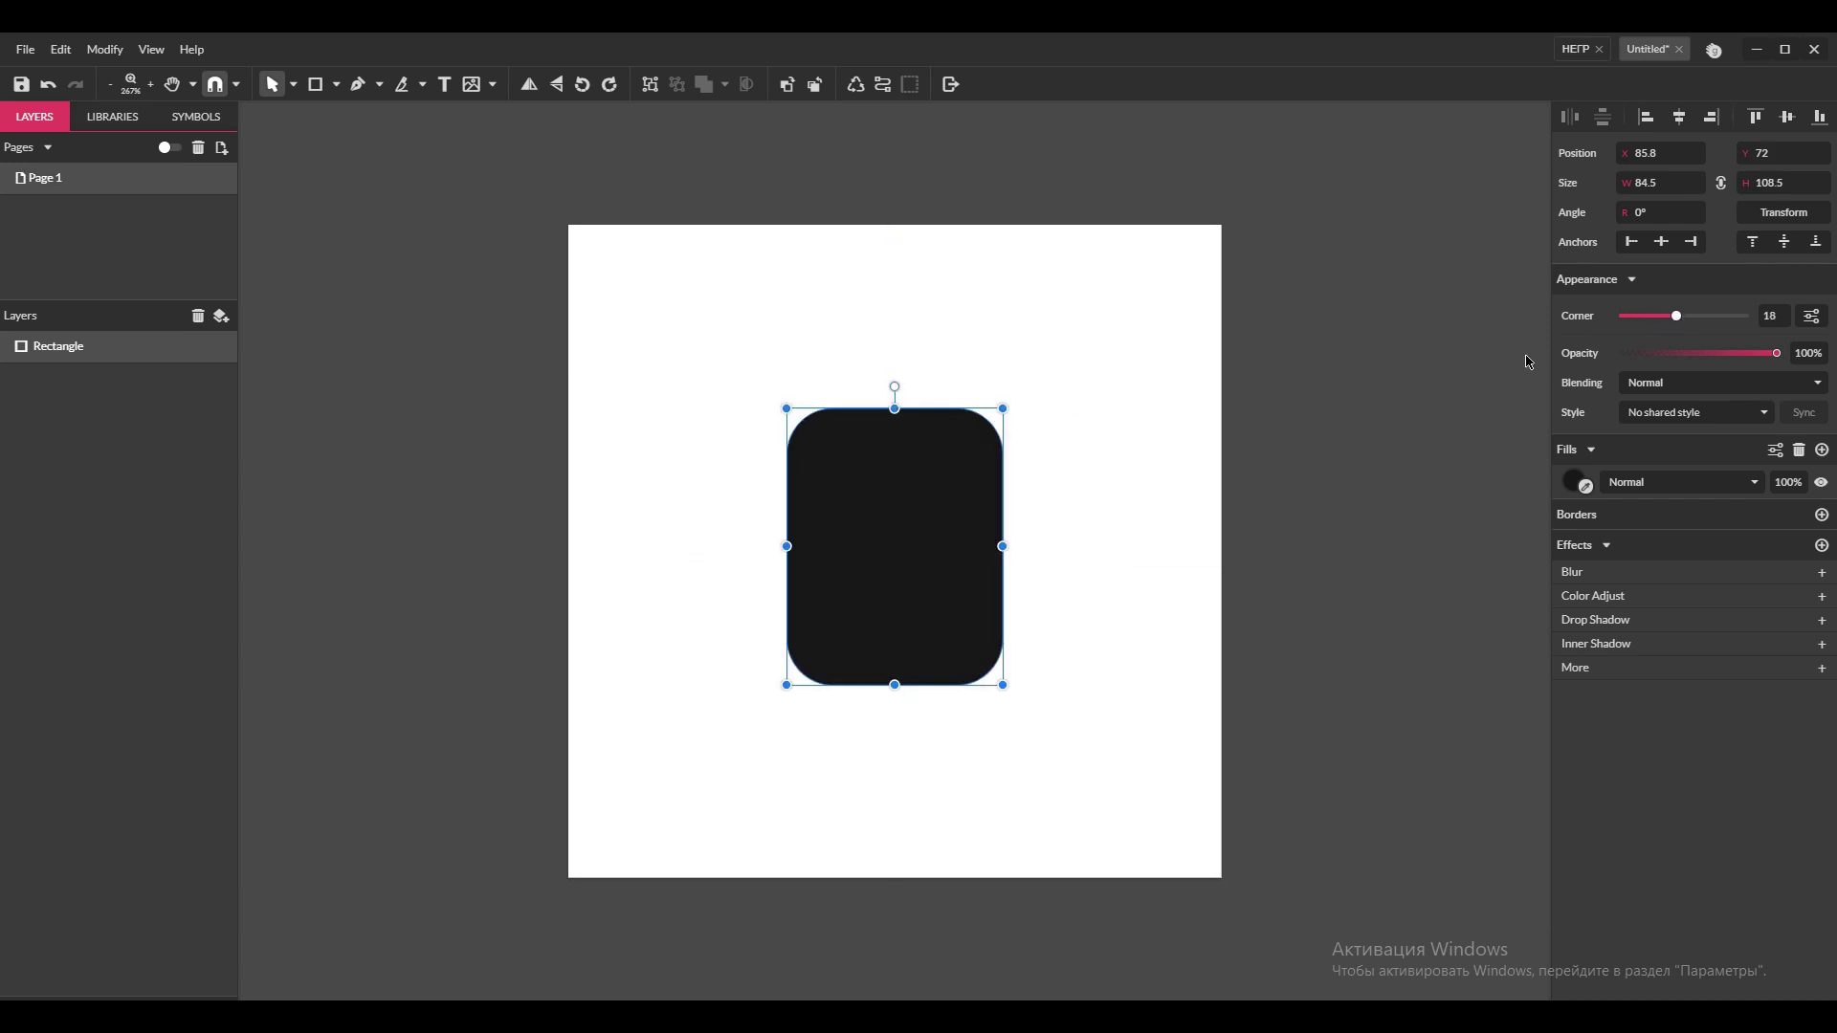
{"action": "left_click", "coordinate": [1376, 371]}
Draw two matching round eyes on the black head.
{"action": "left_click", "coordinate": [337, 84]}
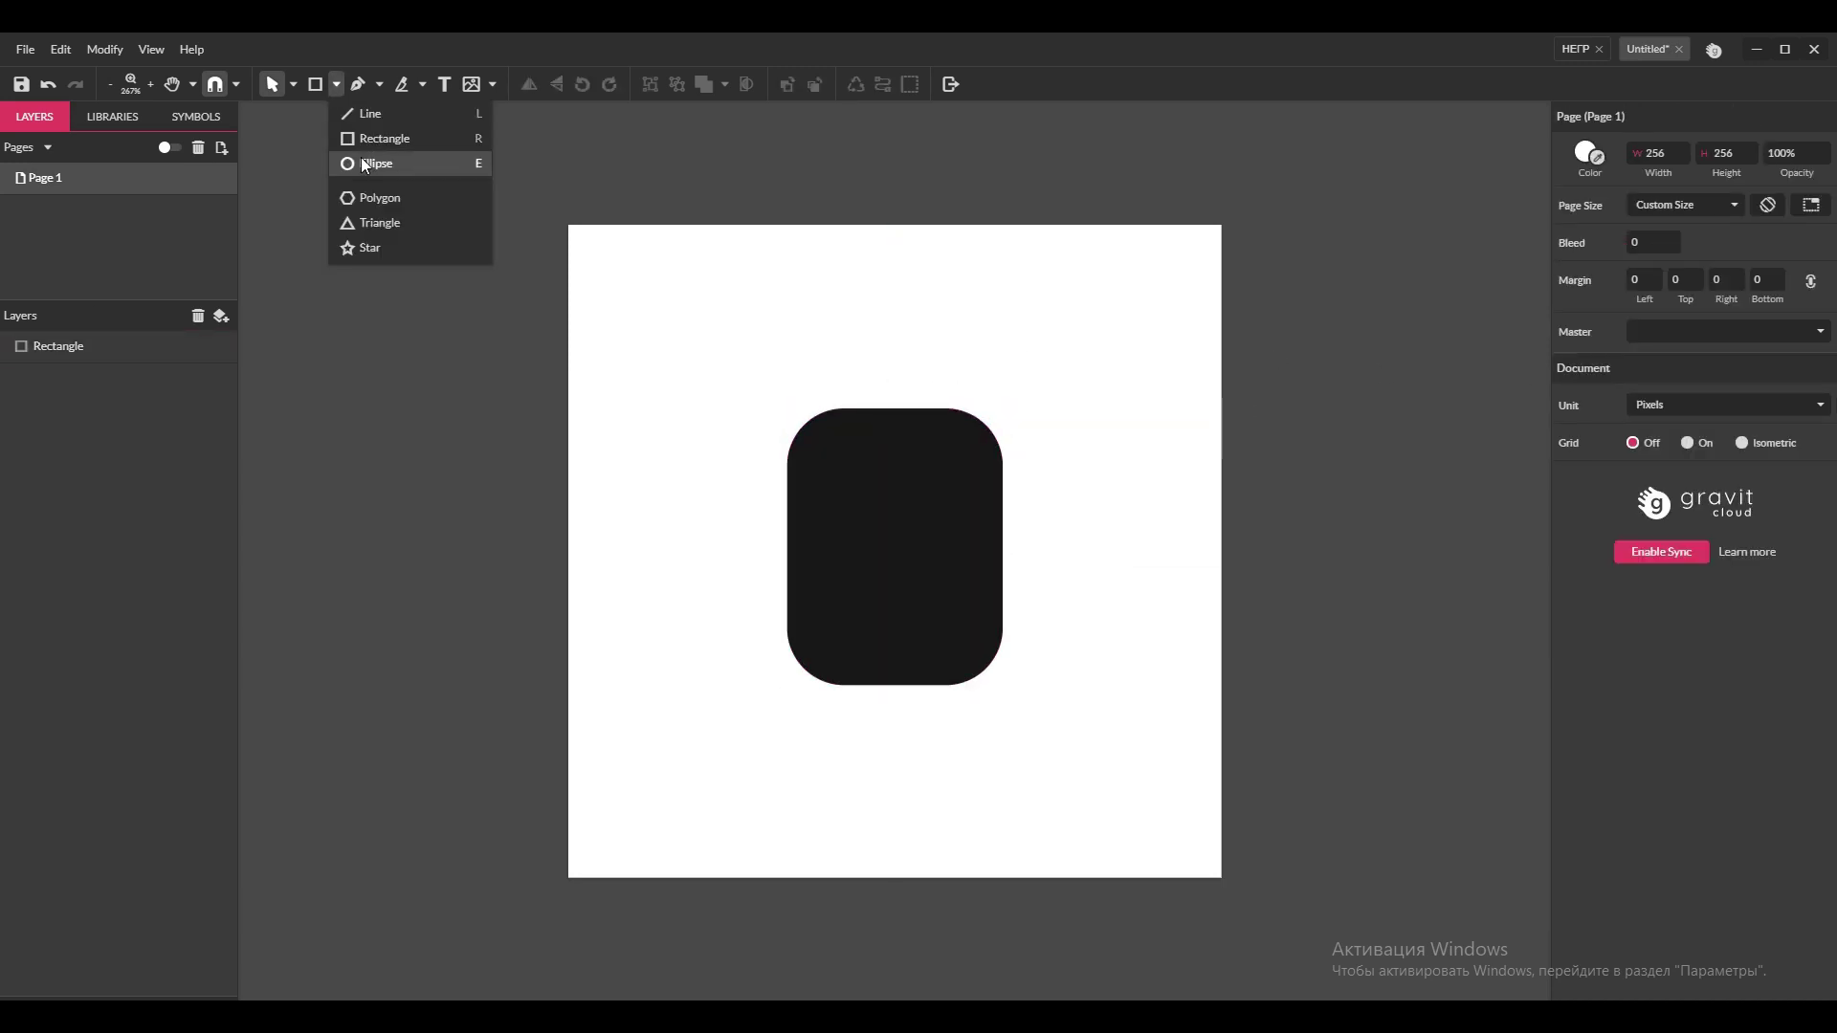
{"action": "left_click", "coordinate": [369, 160]}
{"action": "left_click", "coordinate": [631, 486]}
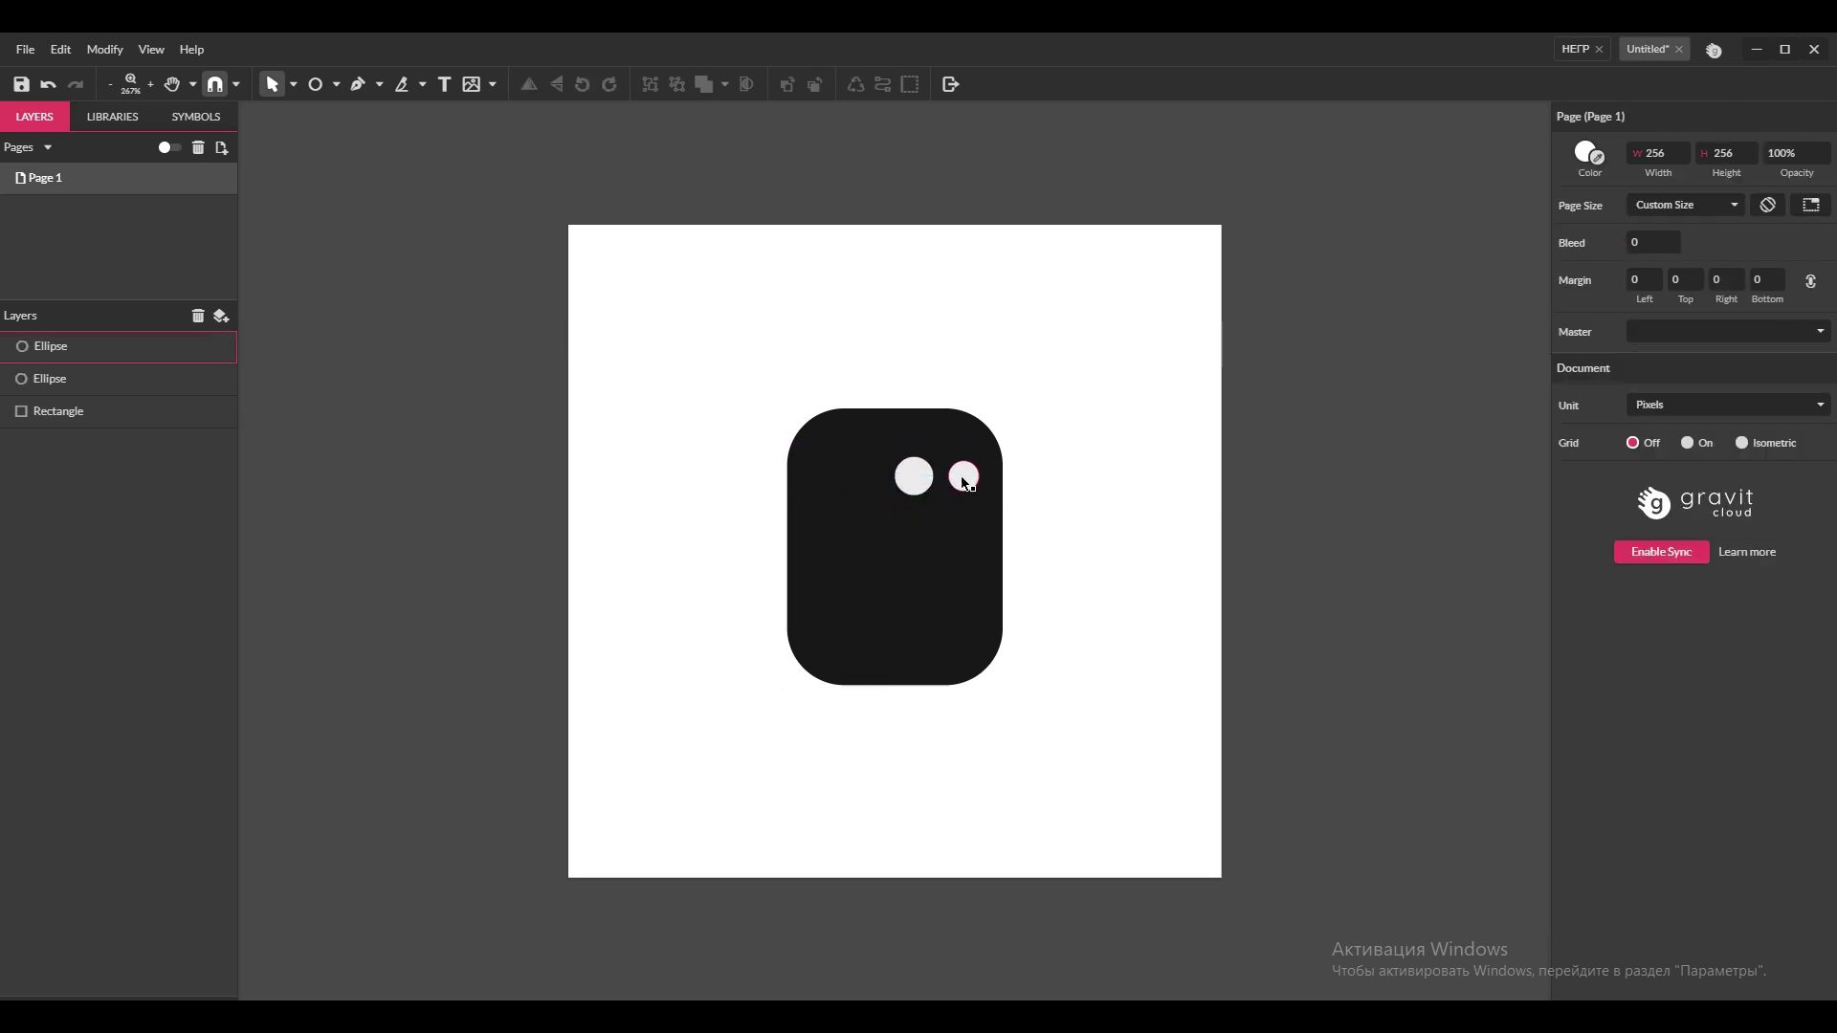
{"action": "left_click_drag", "start_coordinate": [966, 481], "coordinate": [944, 535]}
{"action": "left_click", "coordinate": [1145, 372]}
Add a small rounded rectangle mouth below the eyes.
{"action": "left_click", "coordinate": [337, 84]}
{"action": "left_click", "coordinate": [370, 135]}
{"action": "scroll", "coordinate": [916, 551], "scroll_direction": "up", "scroll_amount": 2}
{"action": "left_click", "coordinate": [521, 250]}
Draw a wide pure red band over the head top and clip it inside the head.
{"action": "key", "text": "r"}
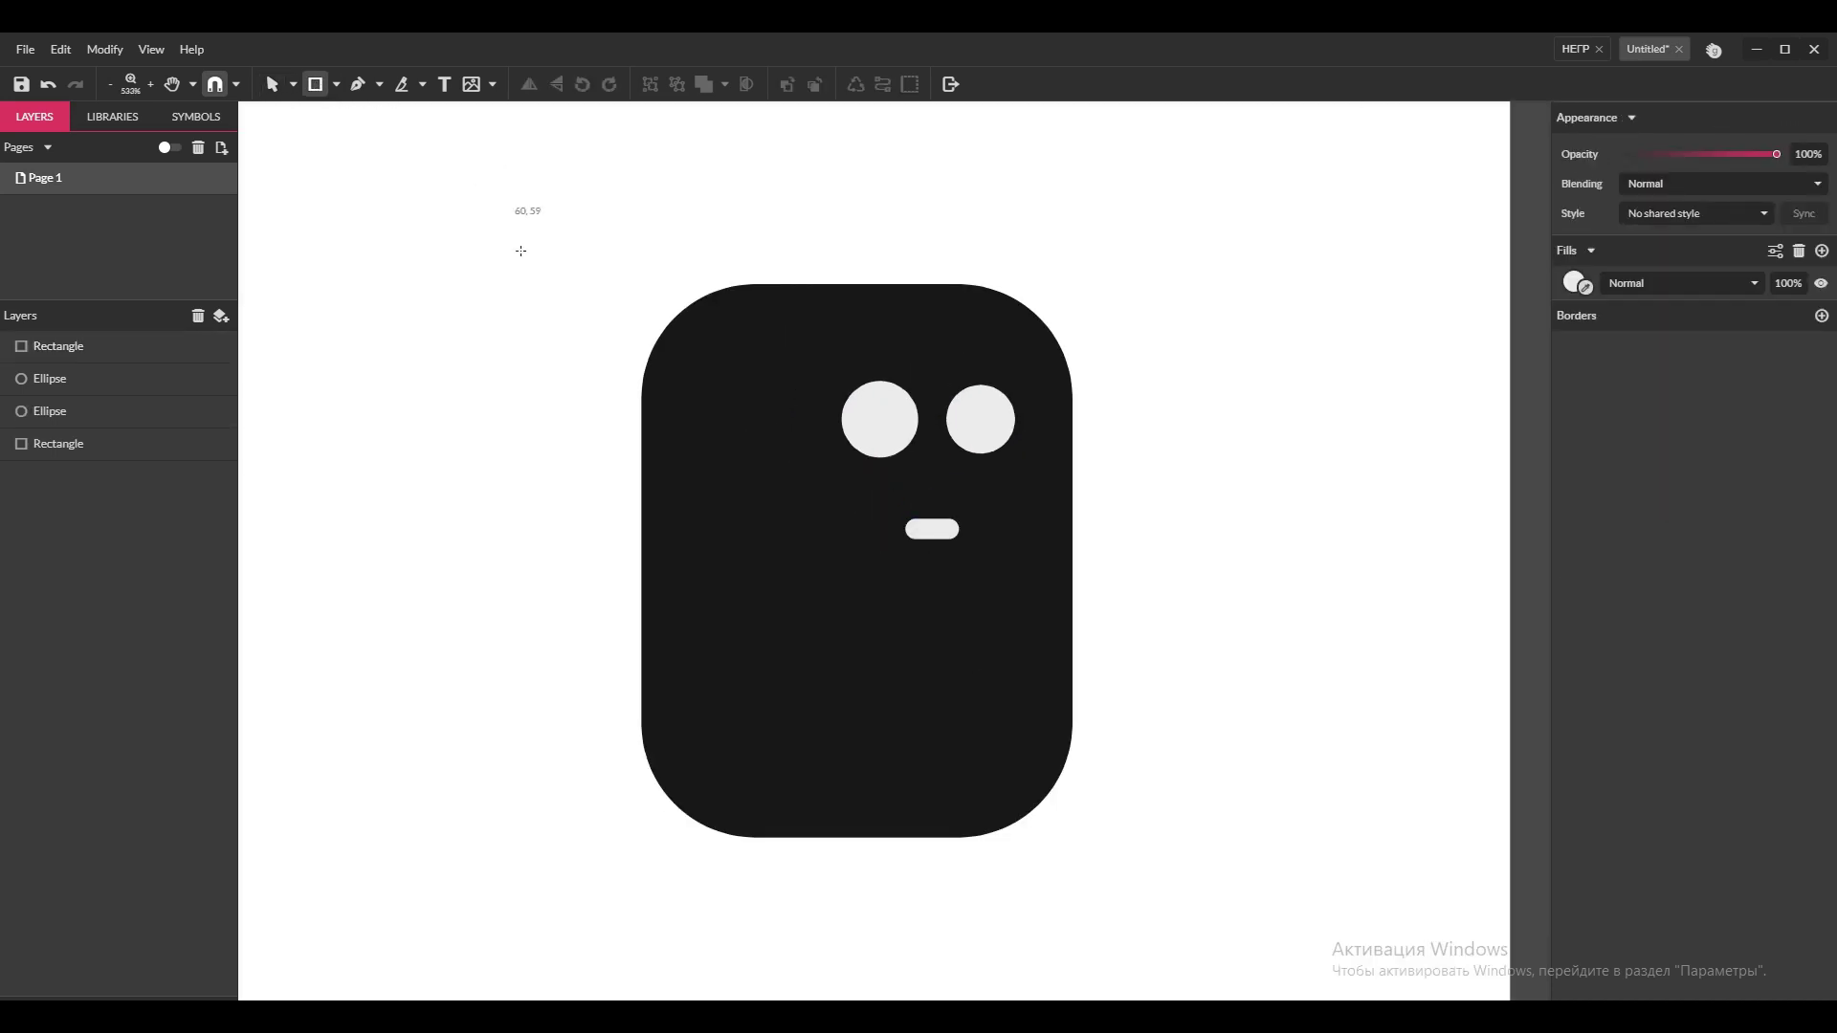
{"action": "left_click_drag", "start_coordinate": [582, 269], "coordinate": [972, 340]}
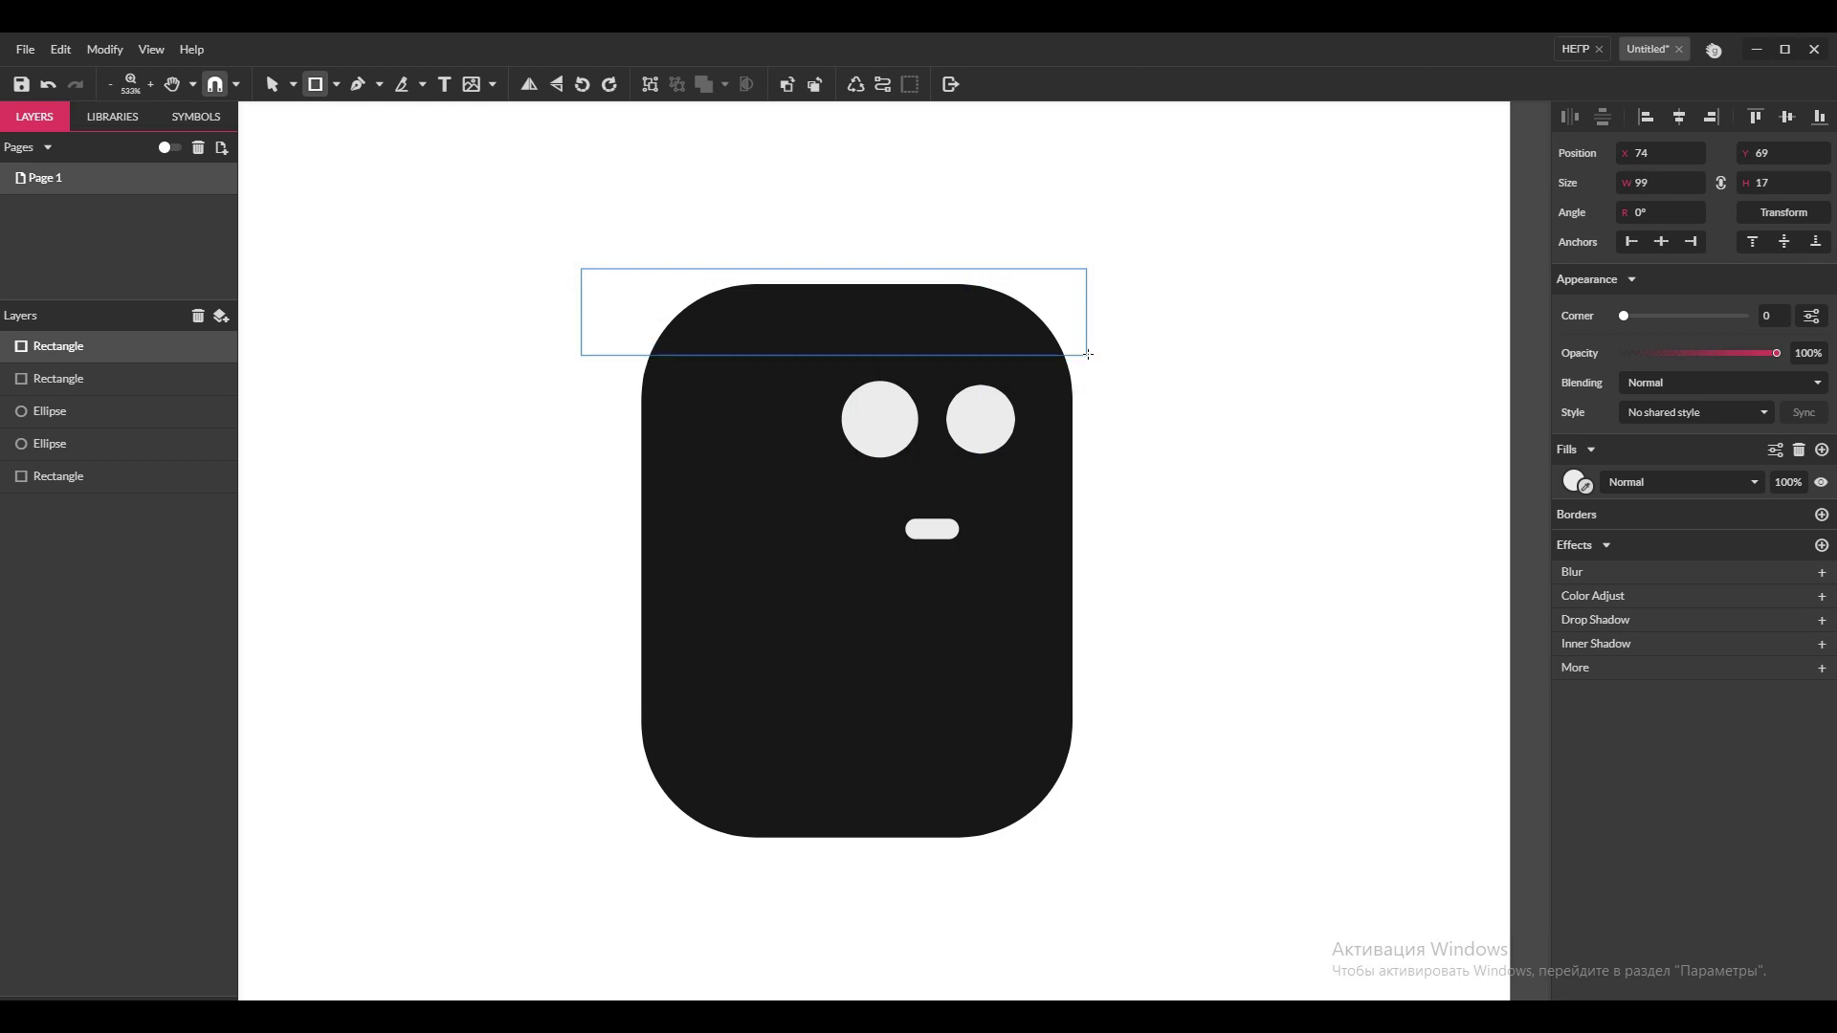
{"action": "left_click_drag", "start_coordinate": [1088, 354], "coordinate": [1087, 355]}
{"action": "left_click", "coordinate": [1574, 482]}
{"action": "left_click", "coordinate": [1605, 808]}
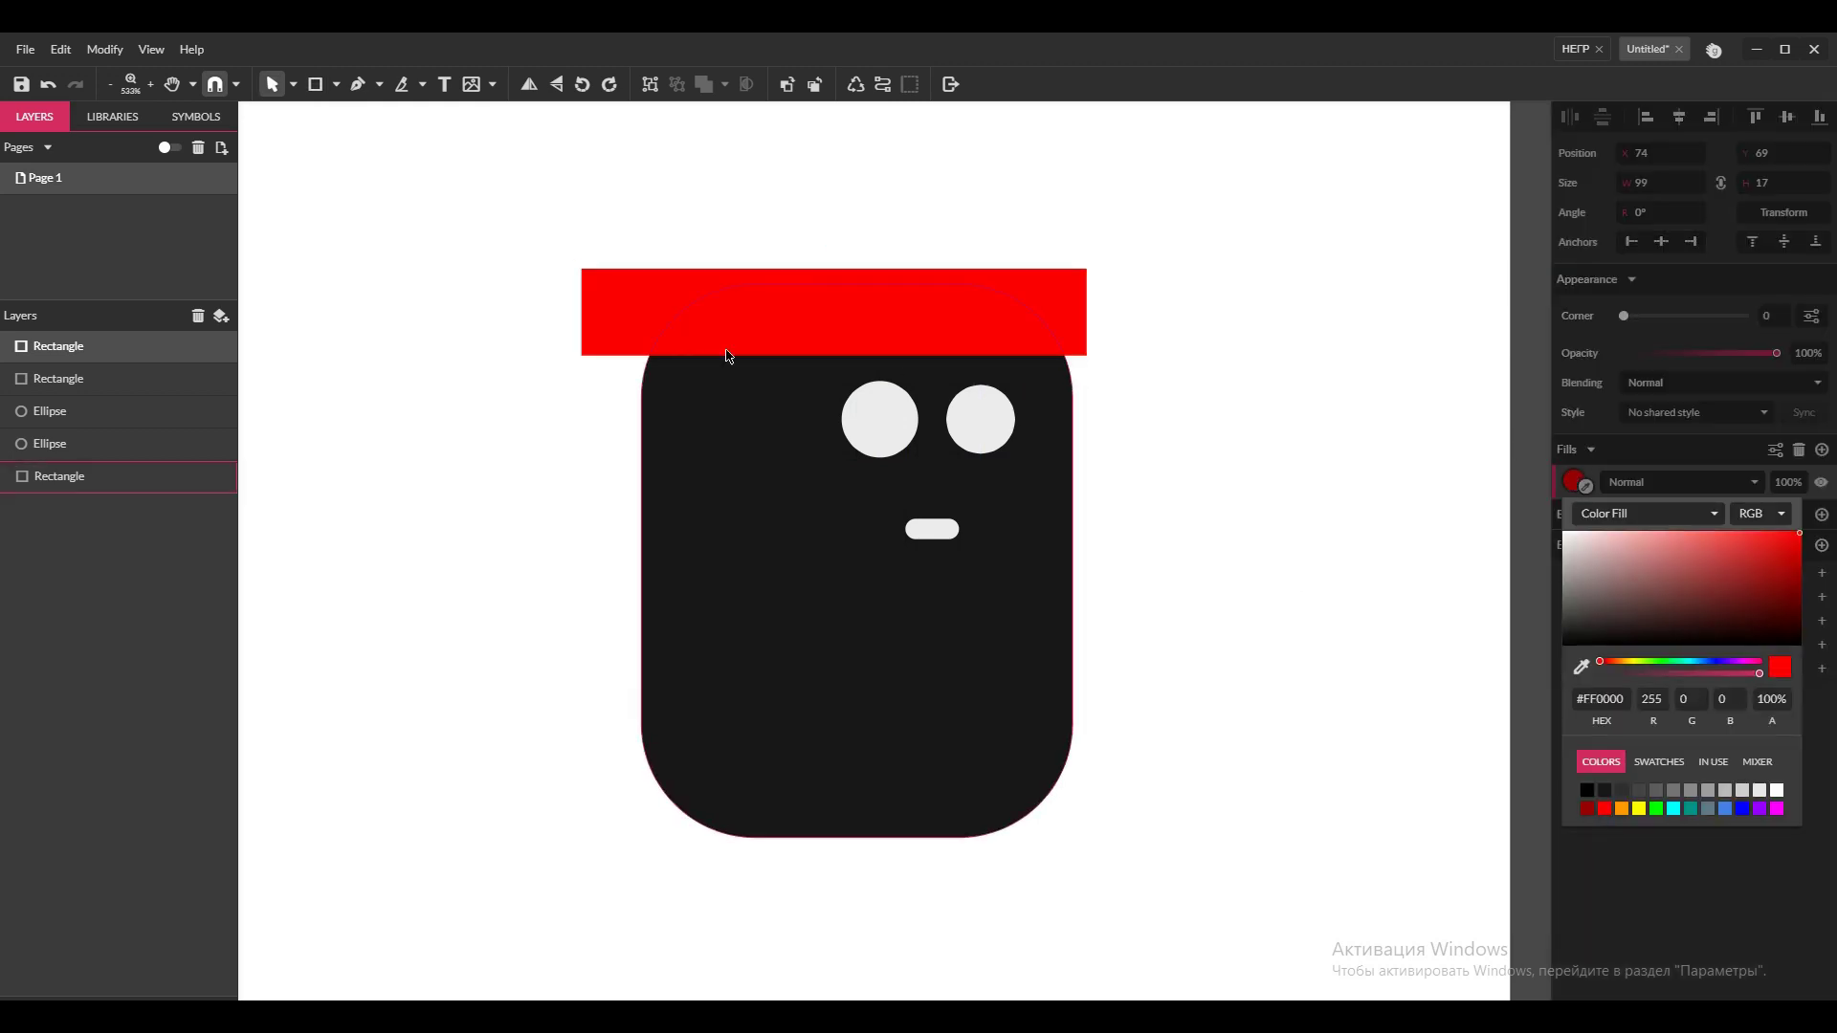
{"action": "left_click_drag", "start_coordinate": [713, 529], "coordinate": [67, 474]}
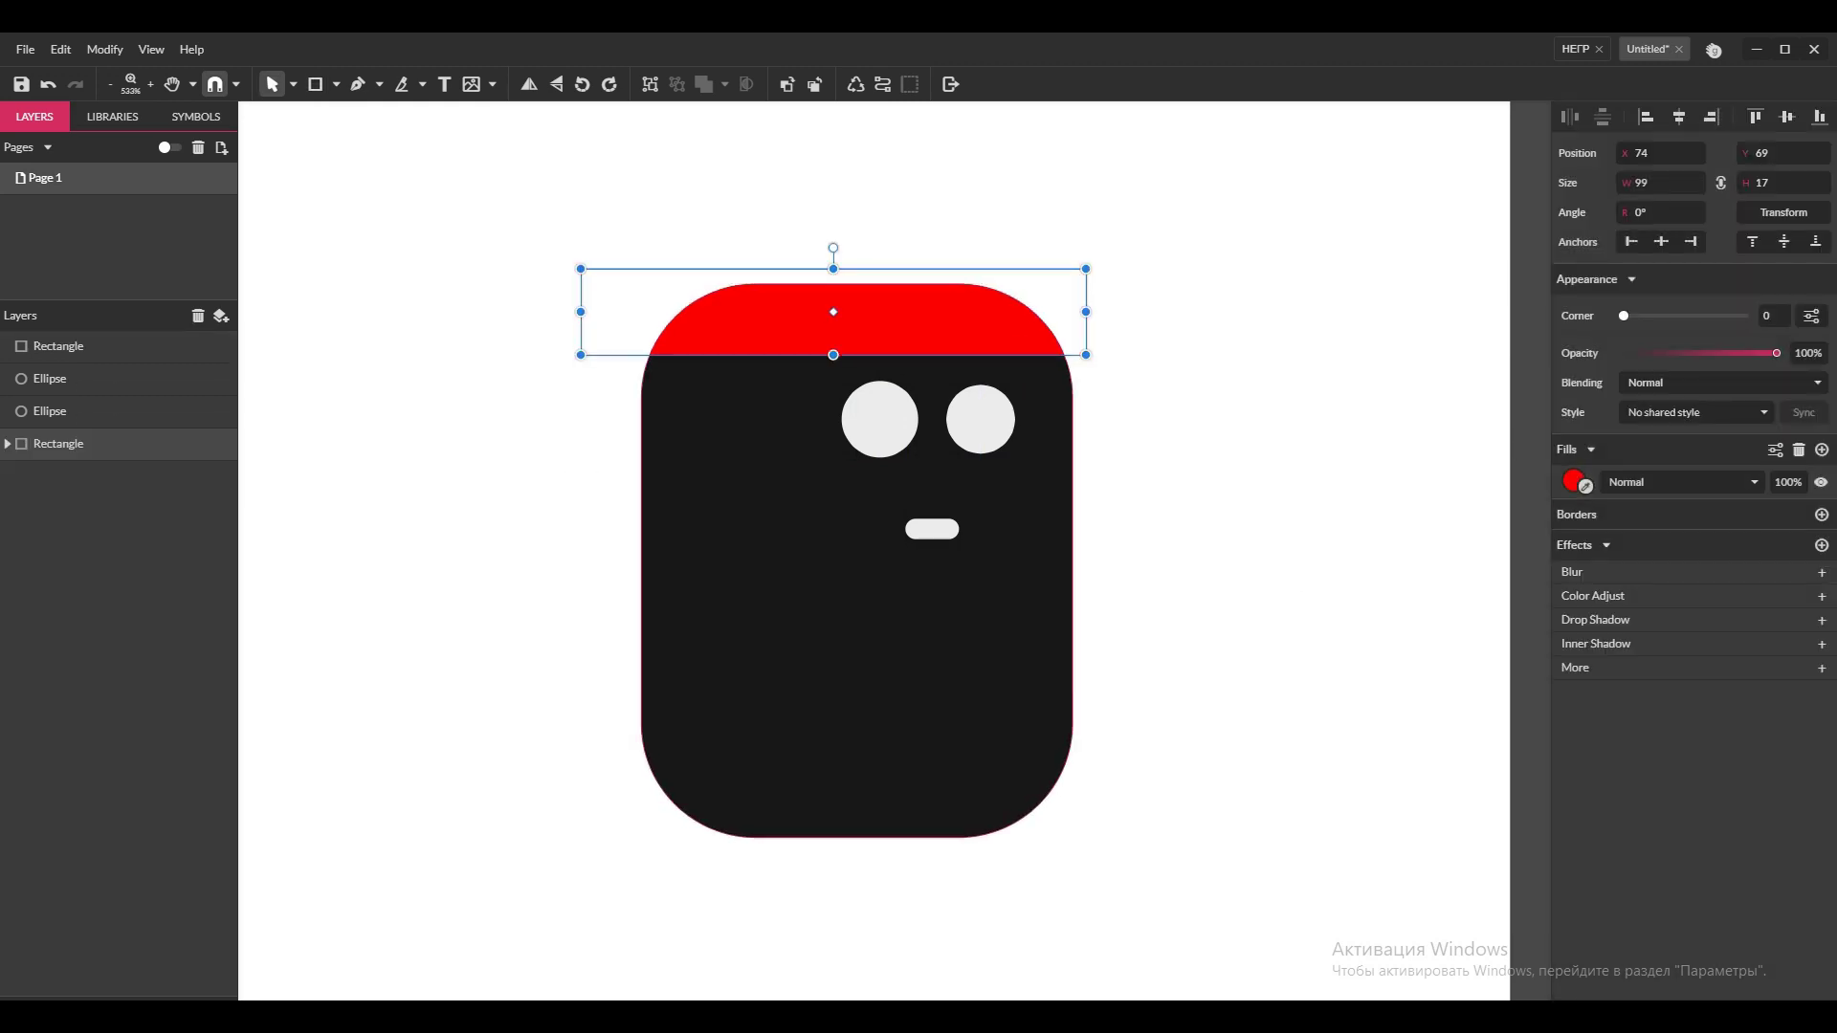
{"action": "left_click", "coordinate": [856, 574]}
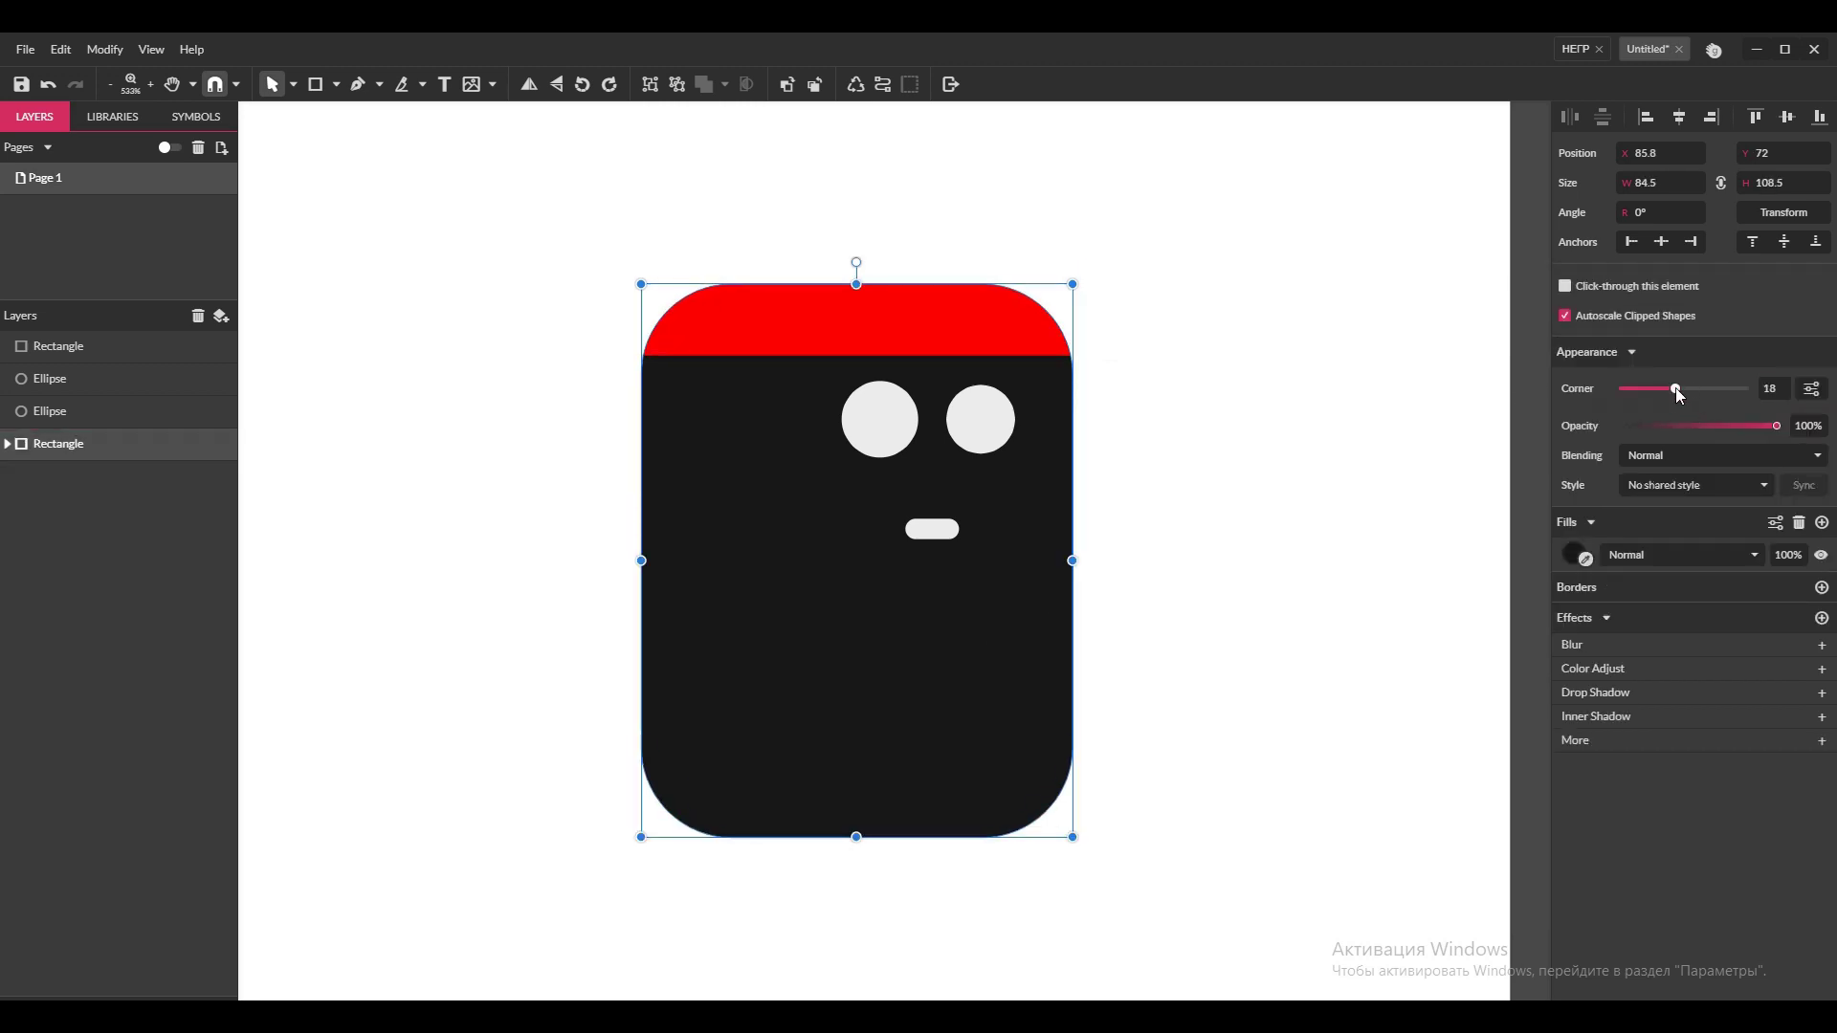
{"action": "left_click", "coordinate": [1169, 521]}
Draw a small rectangle left of the head and set per-corner values 21 and 6 into a triangle.
{"action": "left_click", "coordinate": [316, 84]}
{"action": "left_click_drag", "start_coordinate": [489, 340], "coordinate": [596, 401]}
{"action": "left_click", "coordinate": [1811, 316]}
{"action": "left_click", "coordinate": [1713, 411]}
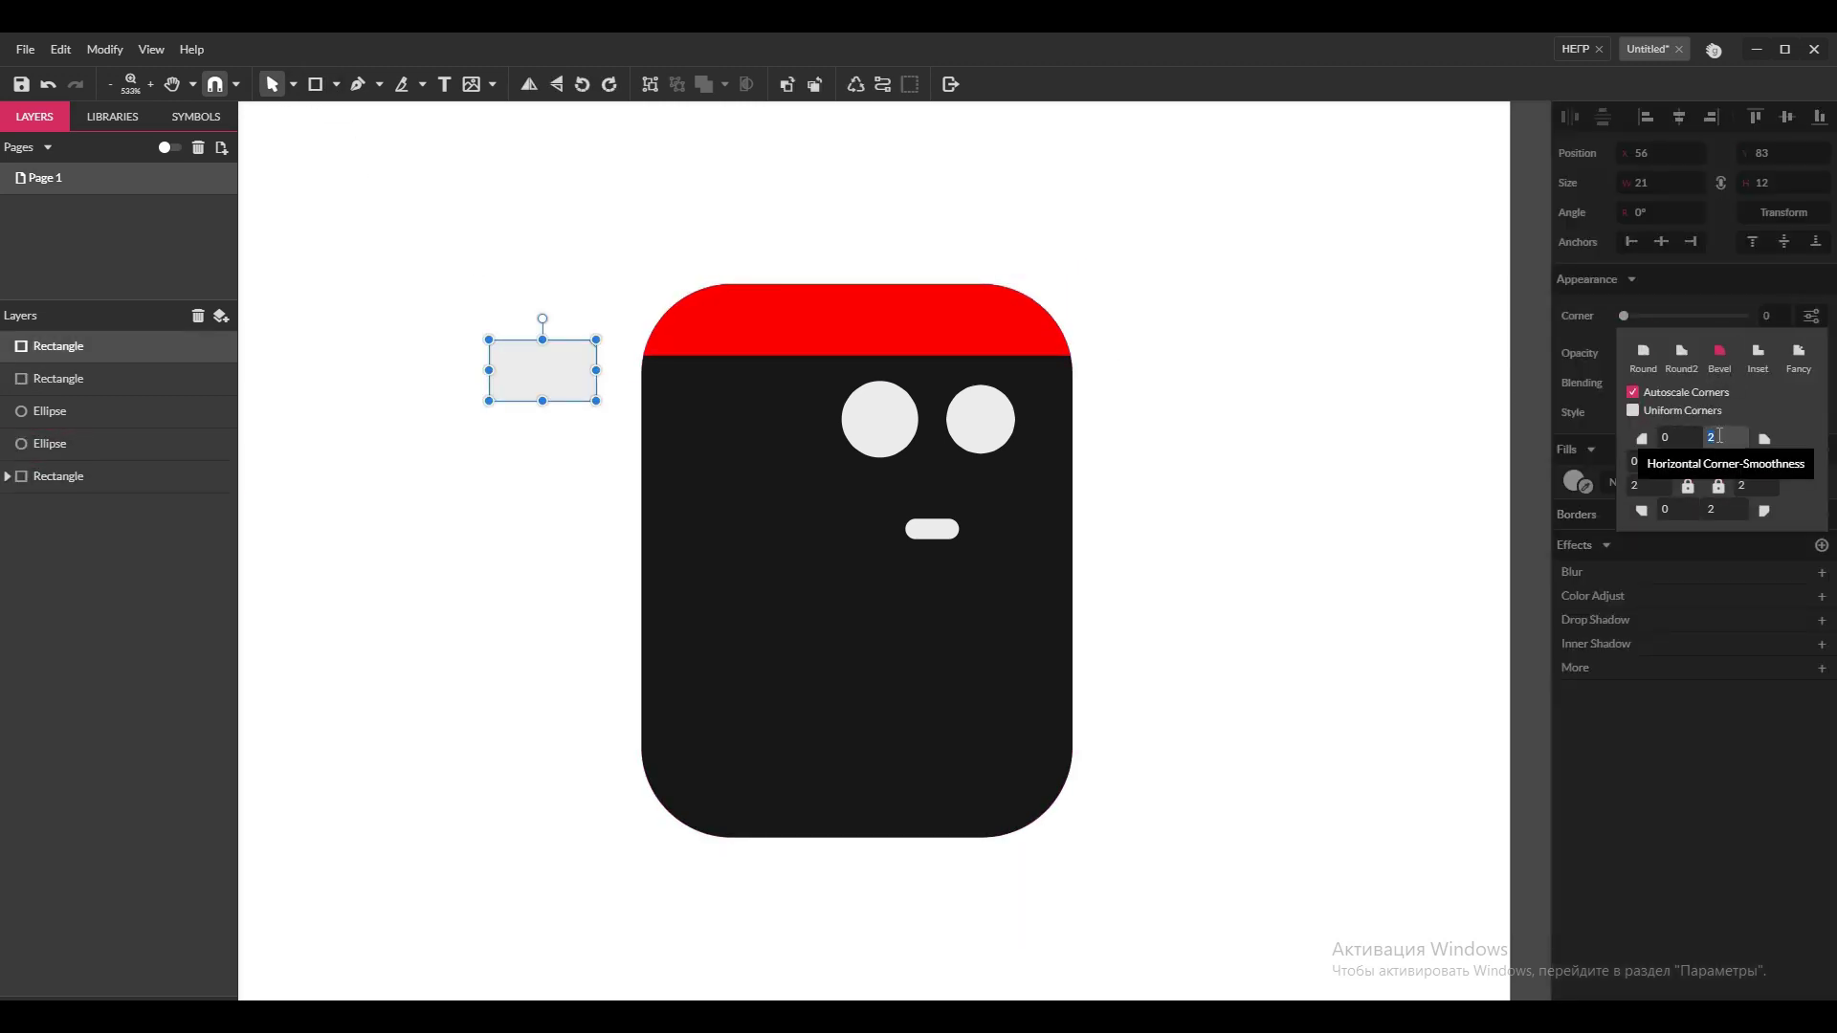
{"action": "type", "text": "21"}
{"action": "key", "text": "Tab"}
{"action": "type", "text": "6"}
{"action": "key", "text": "Return"}
Colour the triangle the band's red and place it as the bandana tail.
{"action": "left_click_drag", "start_coordinate": [1577, 481], "coordinate": [568, 342]}
{"action": "left_click", "coordinate": [517, 326]}
{"action": "left_click", "coordinate": [594, 340]}
{"action": "left_click", "coordinate": [525, 368]}
{"action": "left_click", "coordinate": [584, 343]}
{"action": "left_click", "coordinate": [547, 413]}
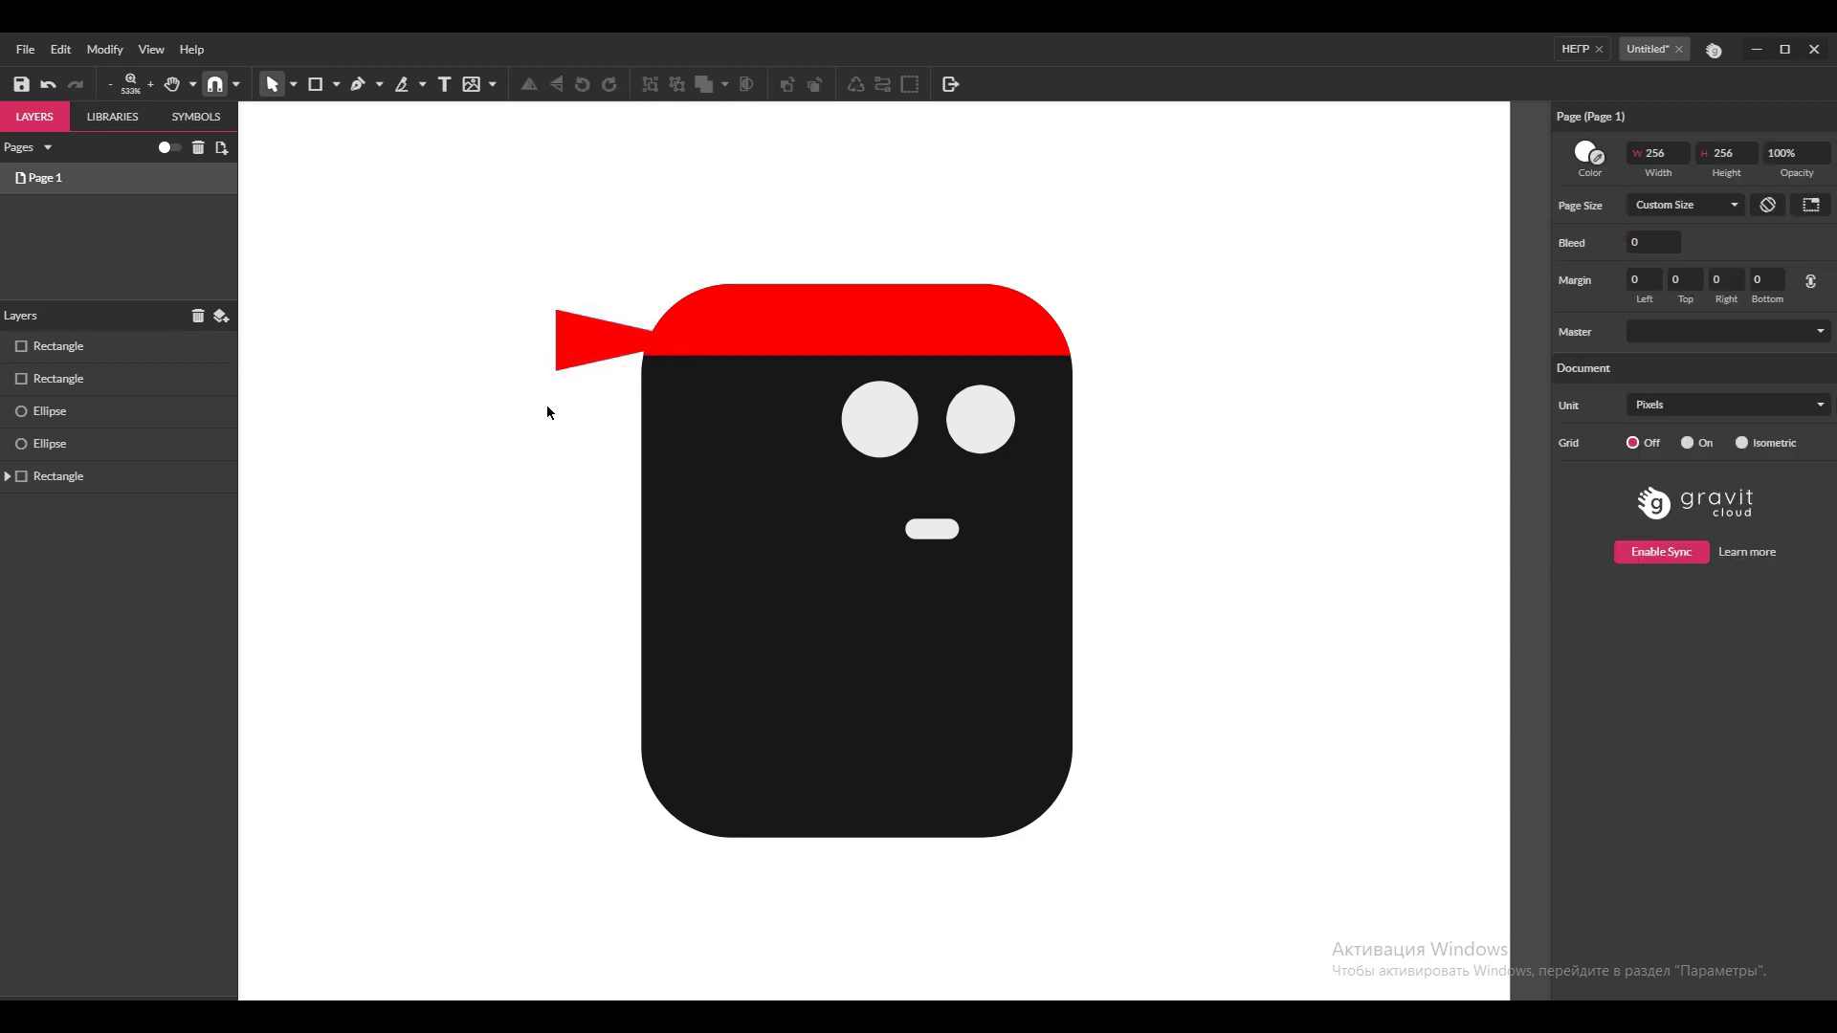
Draw a dark grey rounded ear bar against the left side of the head.
{"action": "left_click", "coordinate": [335, 84]}
{"action": "left_click_drag", "start_coordinate": [556, 488], "coordinate": [648, 691]}
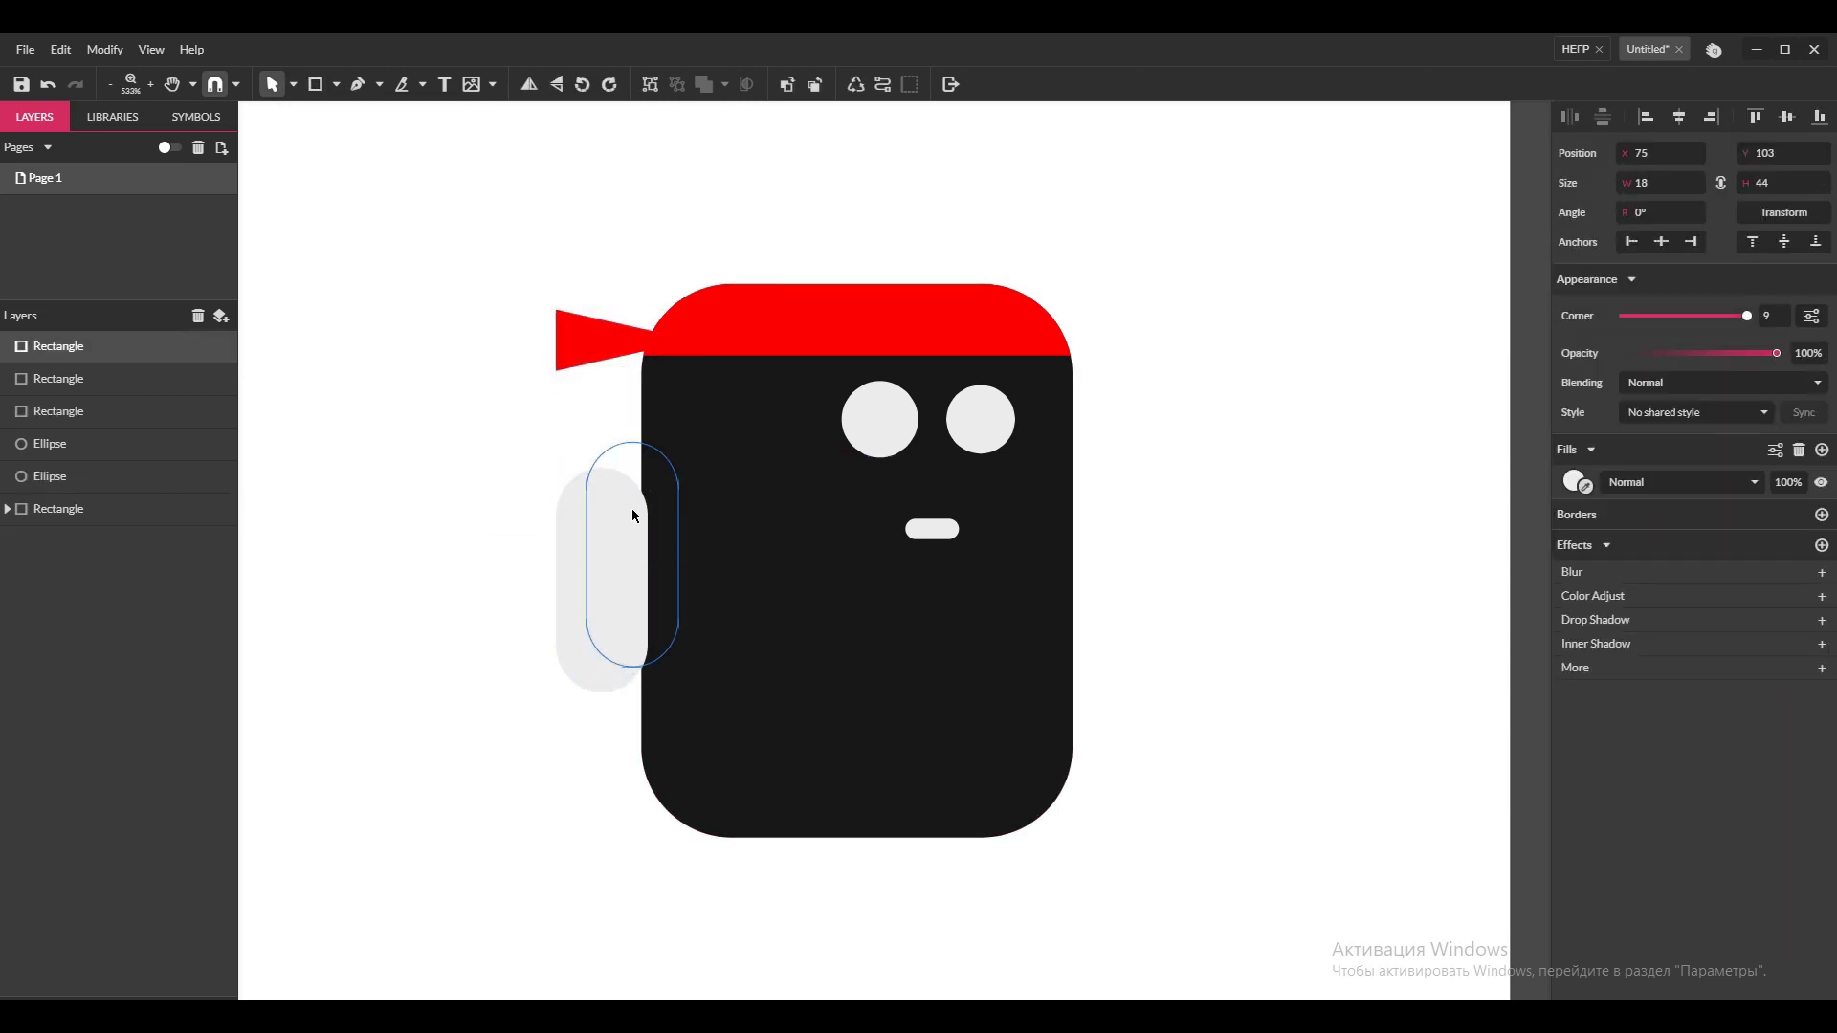
{"action": "left_click_drag", "start_coordinate": [631, 529], "coordinate": [631, 513]}
{"action": "left_click", "coordinate": [1576, 482]}
{"action": "left_click", "coordinate": [1589, 637]}
{"action": "left_click", "coordinate": [638, 538]}
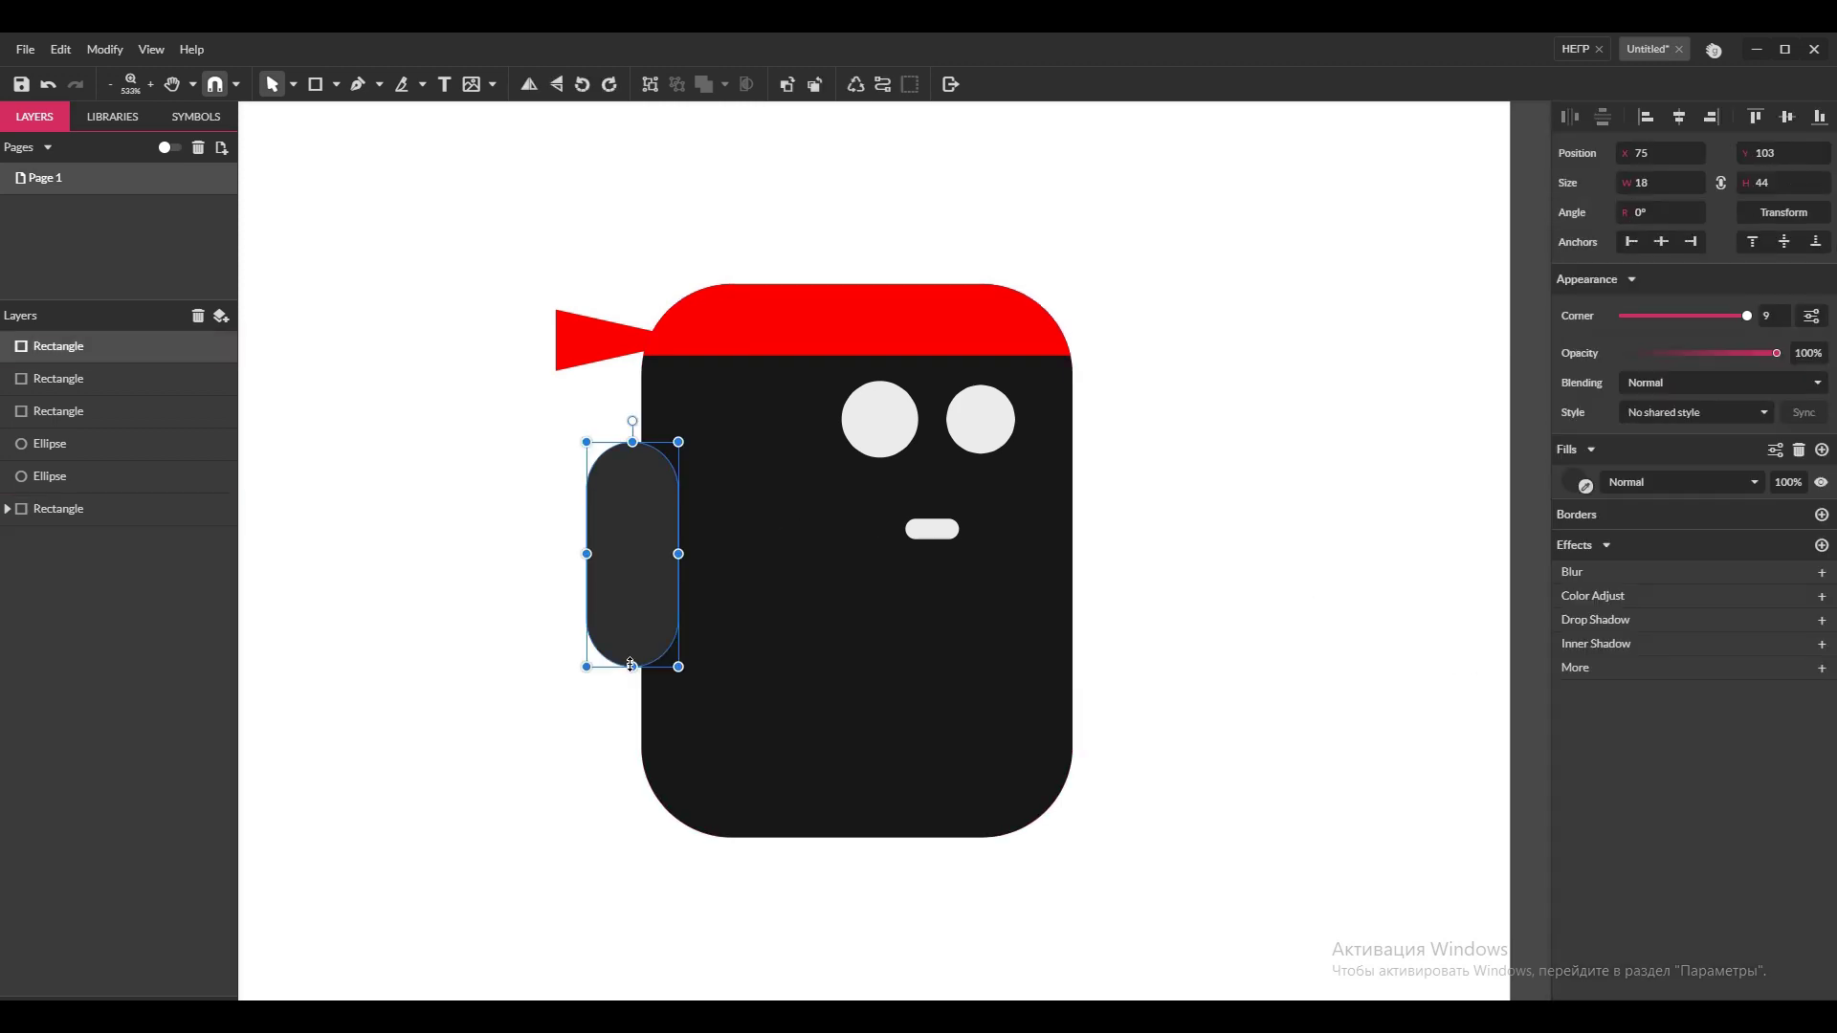
{"action": "left_click_drag", "start_coordinate": [632, 580], "coordinate": [641, 579]}
{"action": "left_click", "coordinate": [440, 674]}
{"action": "left_click", "coordinate": [613, 606]}
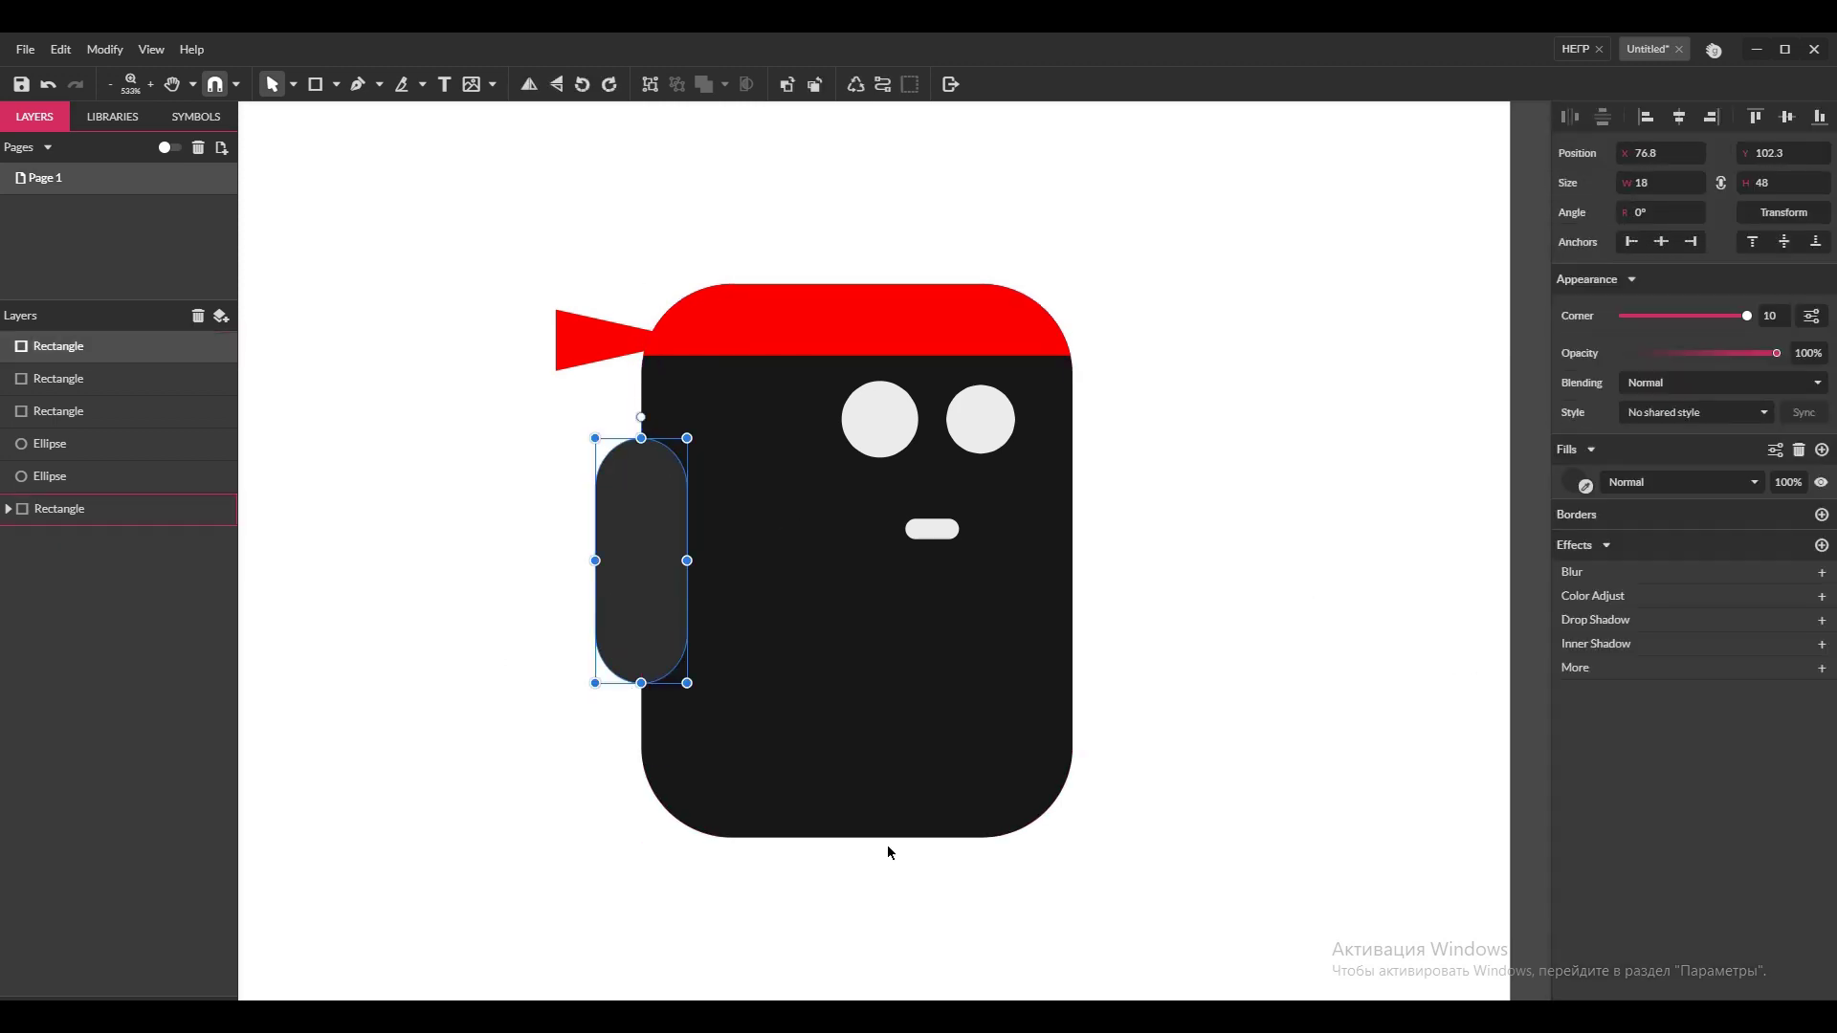
Shorten the head and place a copy of the ear on the right, behind the head.
{"action": "left_click", "coordinate": [855, 834]}
{"action": "left_click_drag", "start_coordinate": [854, 838], "coordinate": [854, 804]}
{"action": "left_click", "coordinate": [644, 599]}
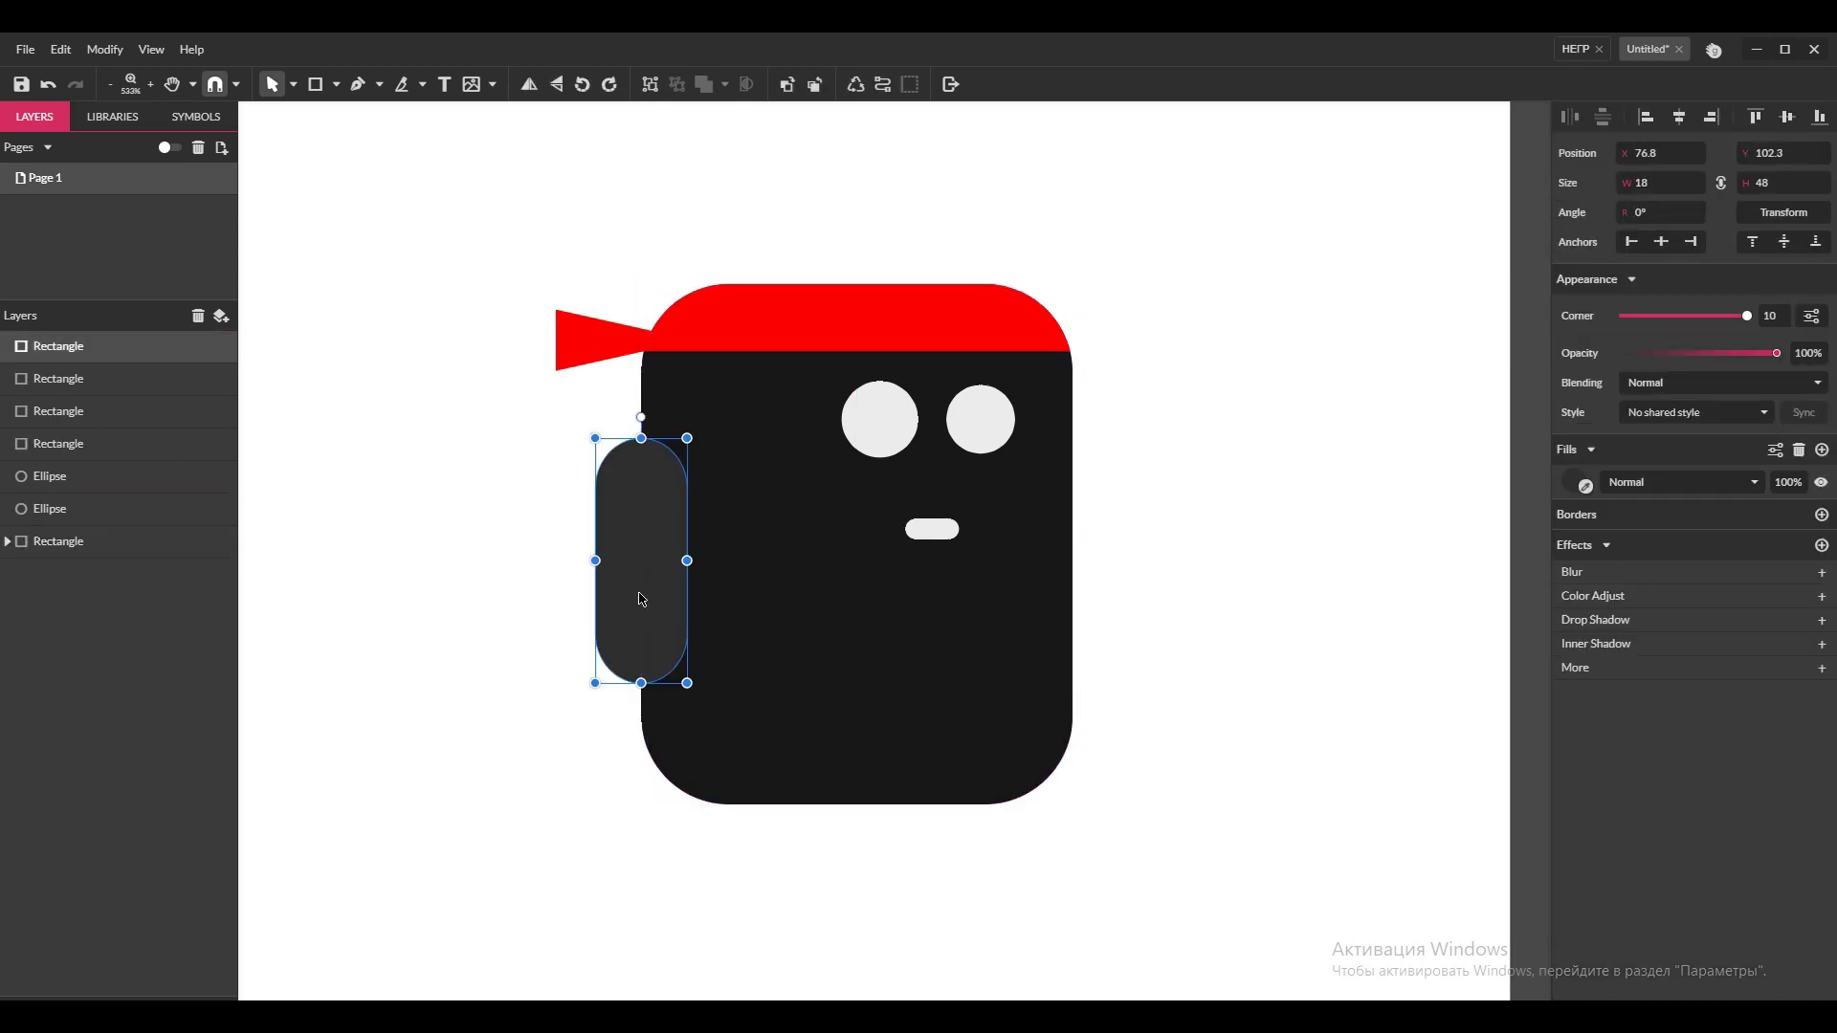
{"action": "left_click_drag", "start_coordinate": [641, 599], "coordinate": [1072, 600]}
{"action": "left_click_drag", "start_coordinate": [96, 350], "coordinate": [103, 615]}
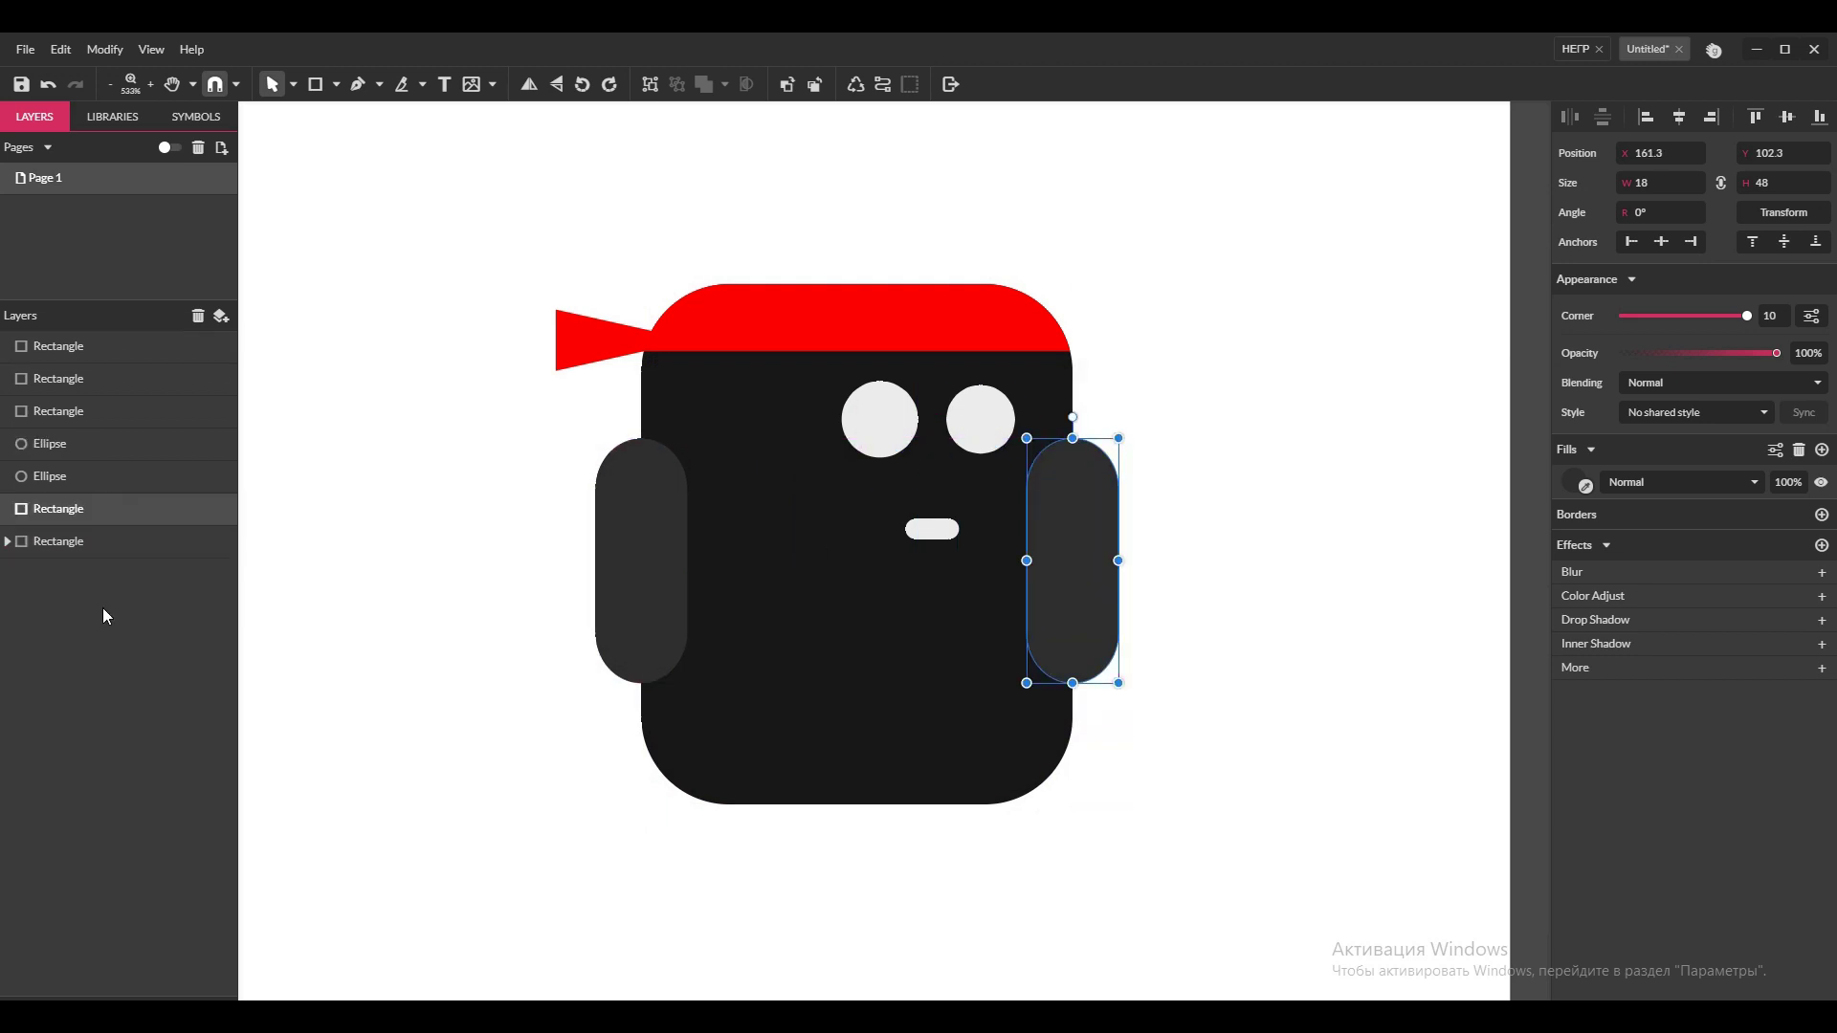
{"action": "left_click_drag", "start_coordinate": [57, 508], "coordinate": [49, 574]}
{"action": "left_click", "coordinate": [377, 705]}
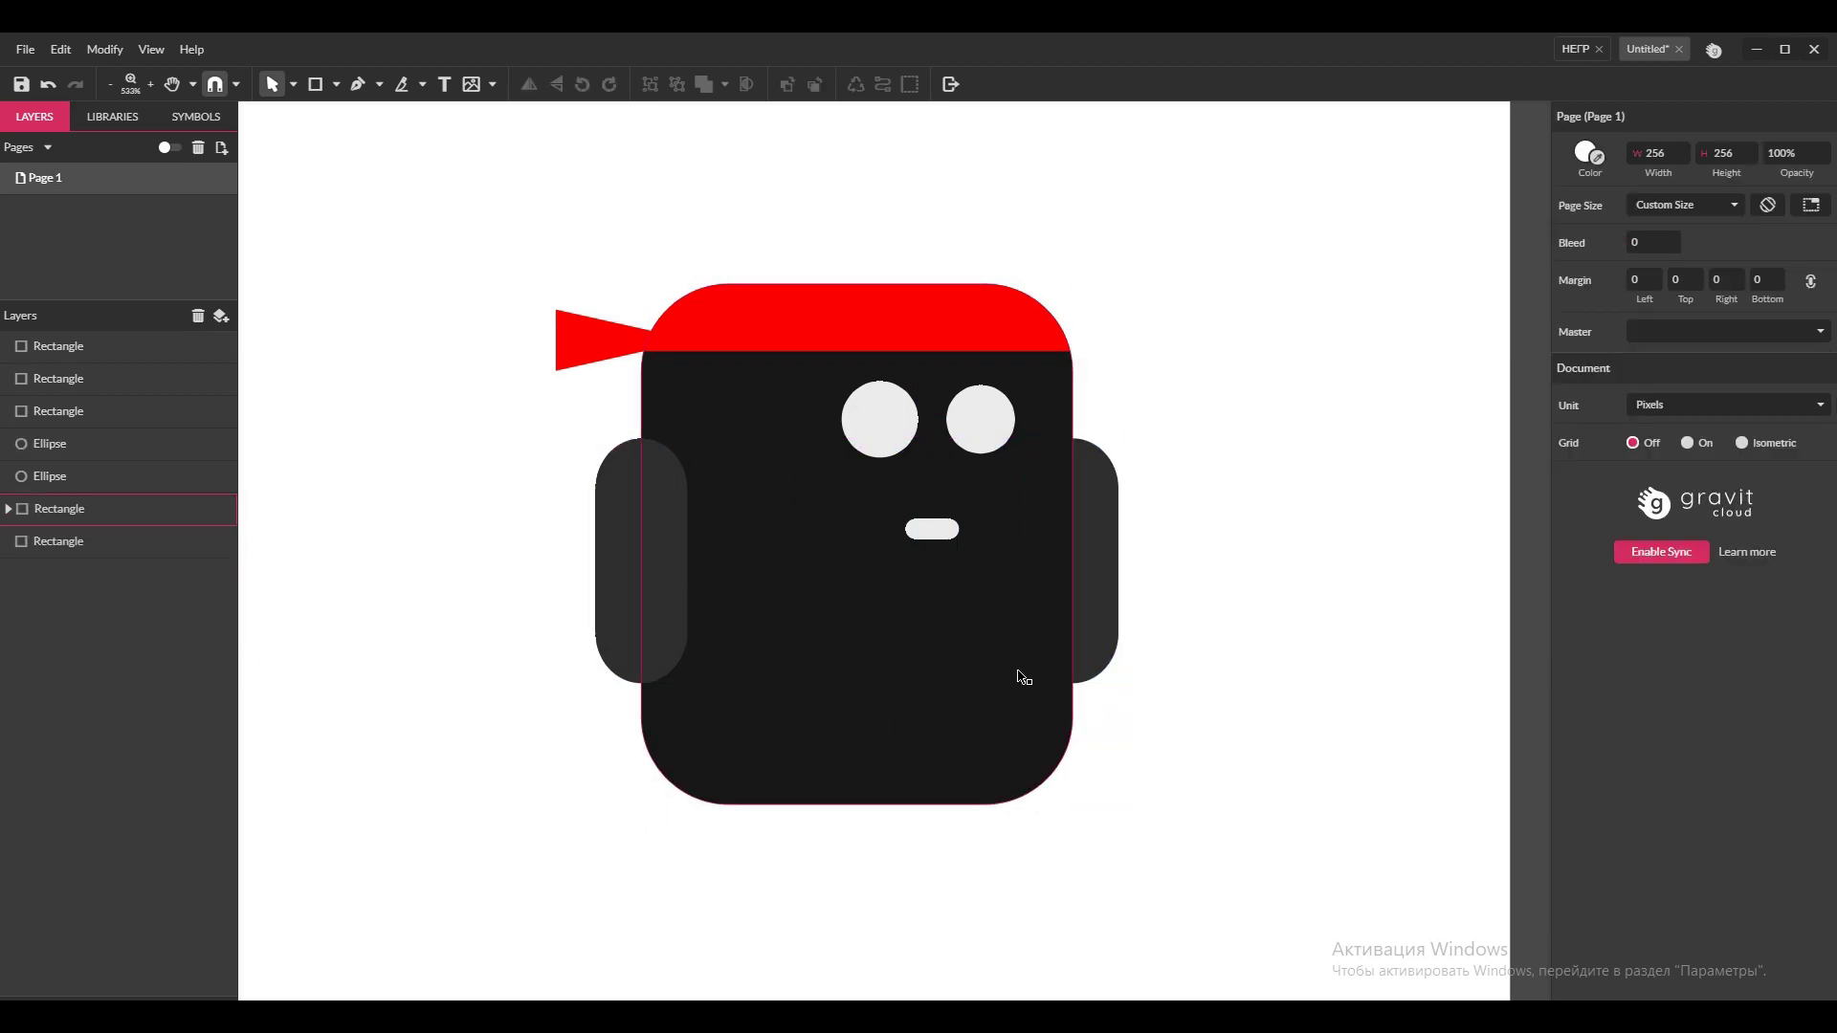
{"action": "left_click", "coordinate": [1099, 623]}
{"action": "left_click", "coordinate": [1205, 605]}
Nudge both eyes and the mouth slightly left and down.
{"action": "left_click", "coordinate": [880, 421]}
{"action": "left_click", "coordinate": [980, 423], "text": "shift"}
{"action": "left_click", "coordinate": [932, 533], "text": "shift"}
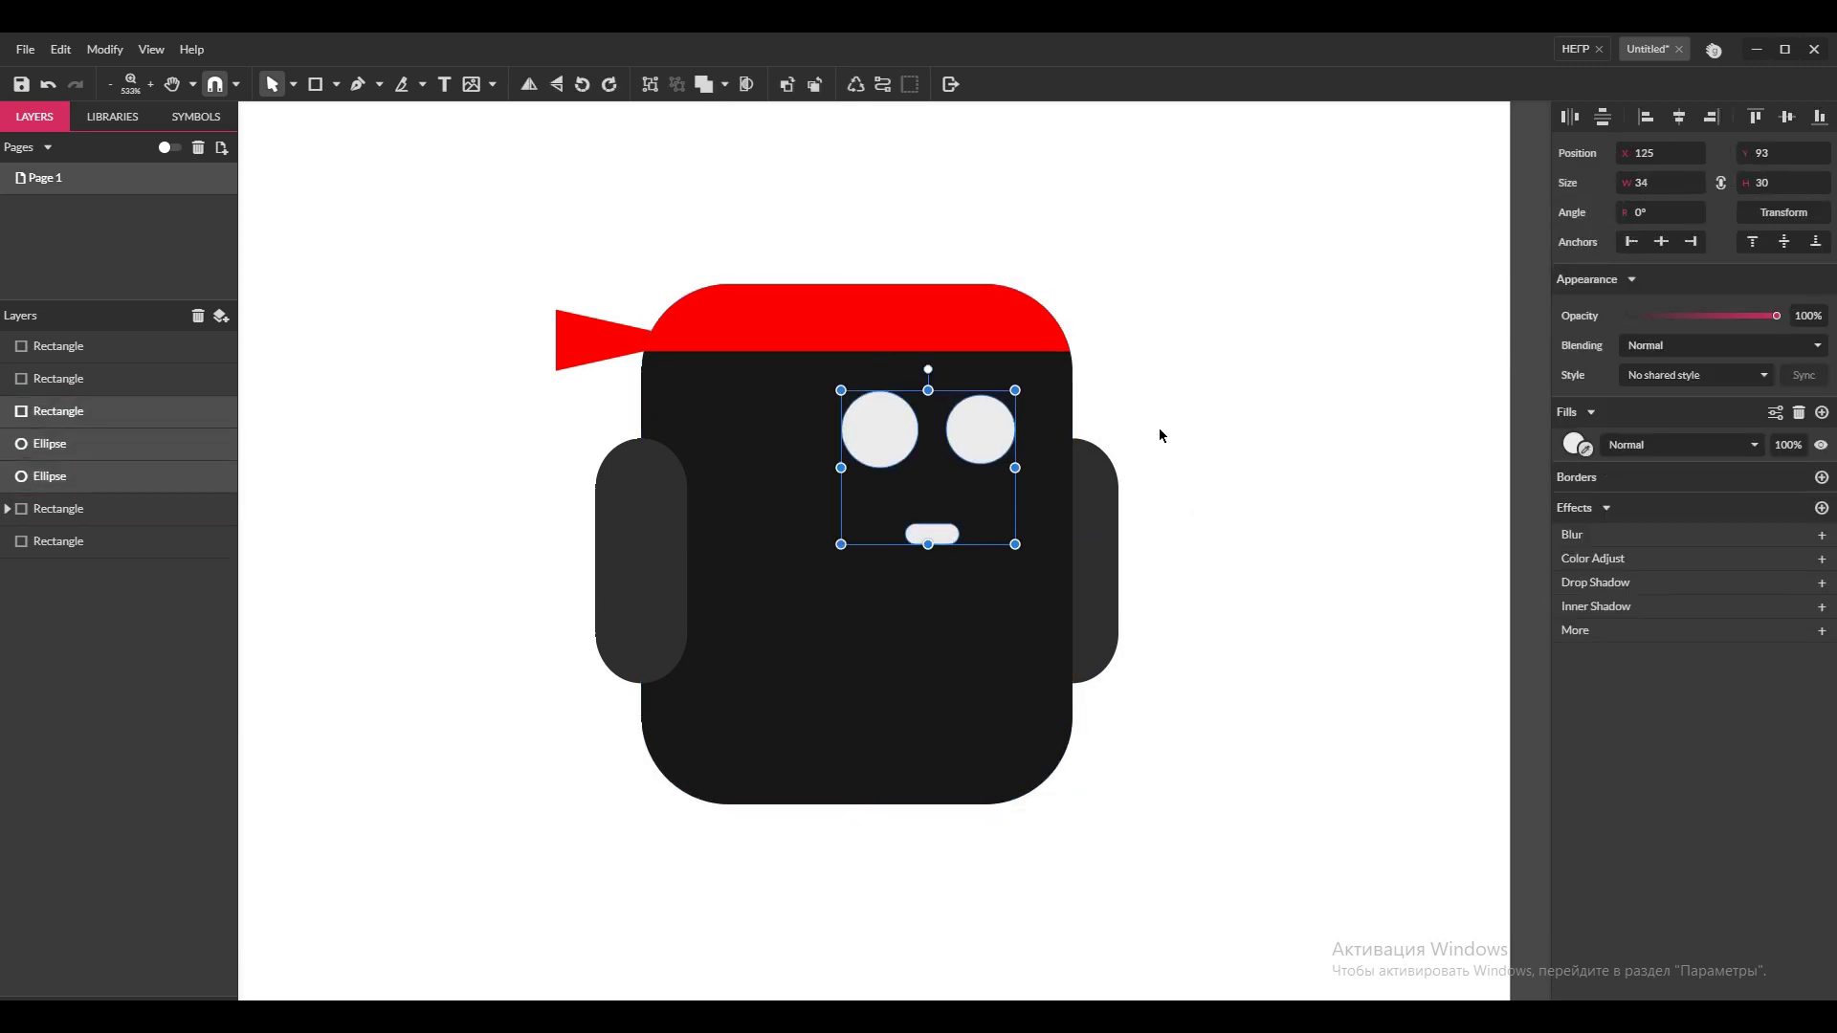
{"action": "key", "text": "Left"}
{"action": "key", "text": "Down"}
{"action": "left_click", "coordinate": [1160, 436]}
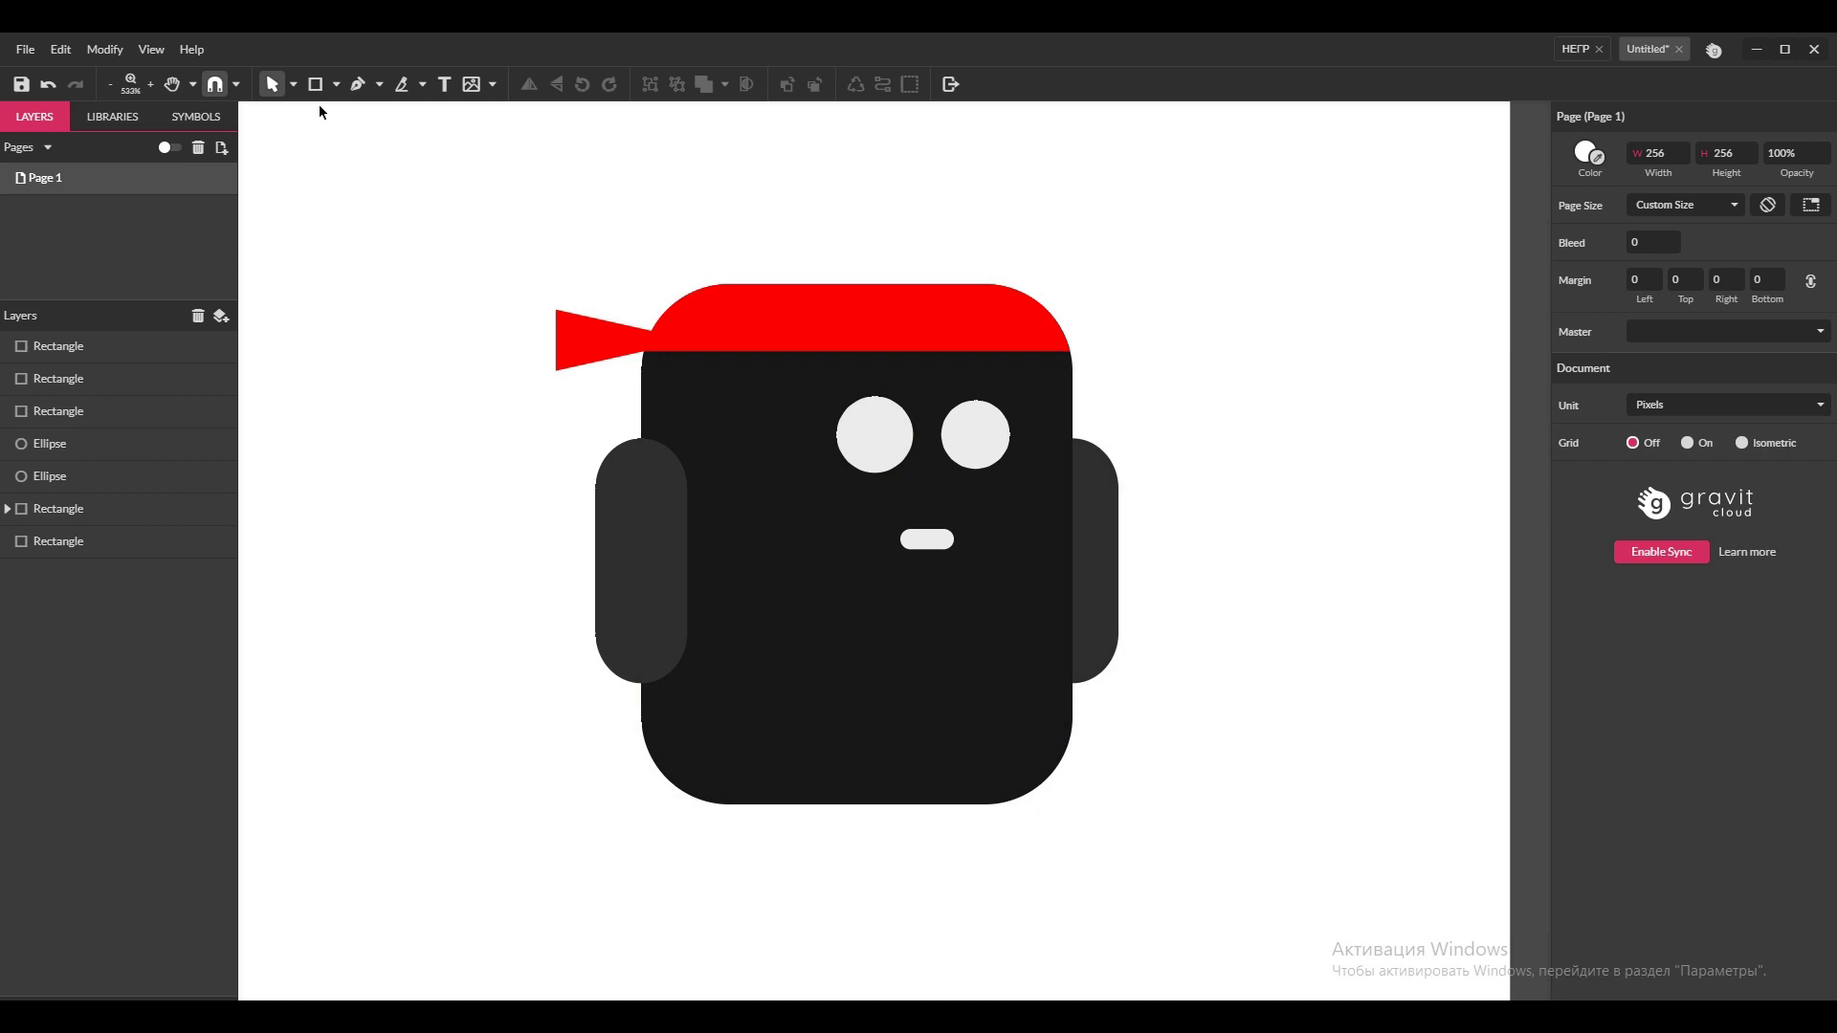
Draw a tall dark grey leg tucked under the body, matching the arm colour.
{"action": "key", "text": "r"}
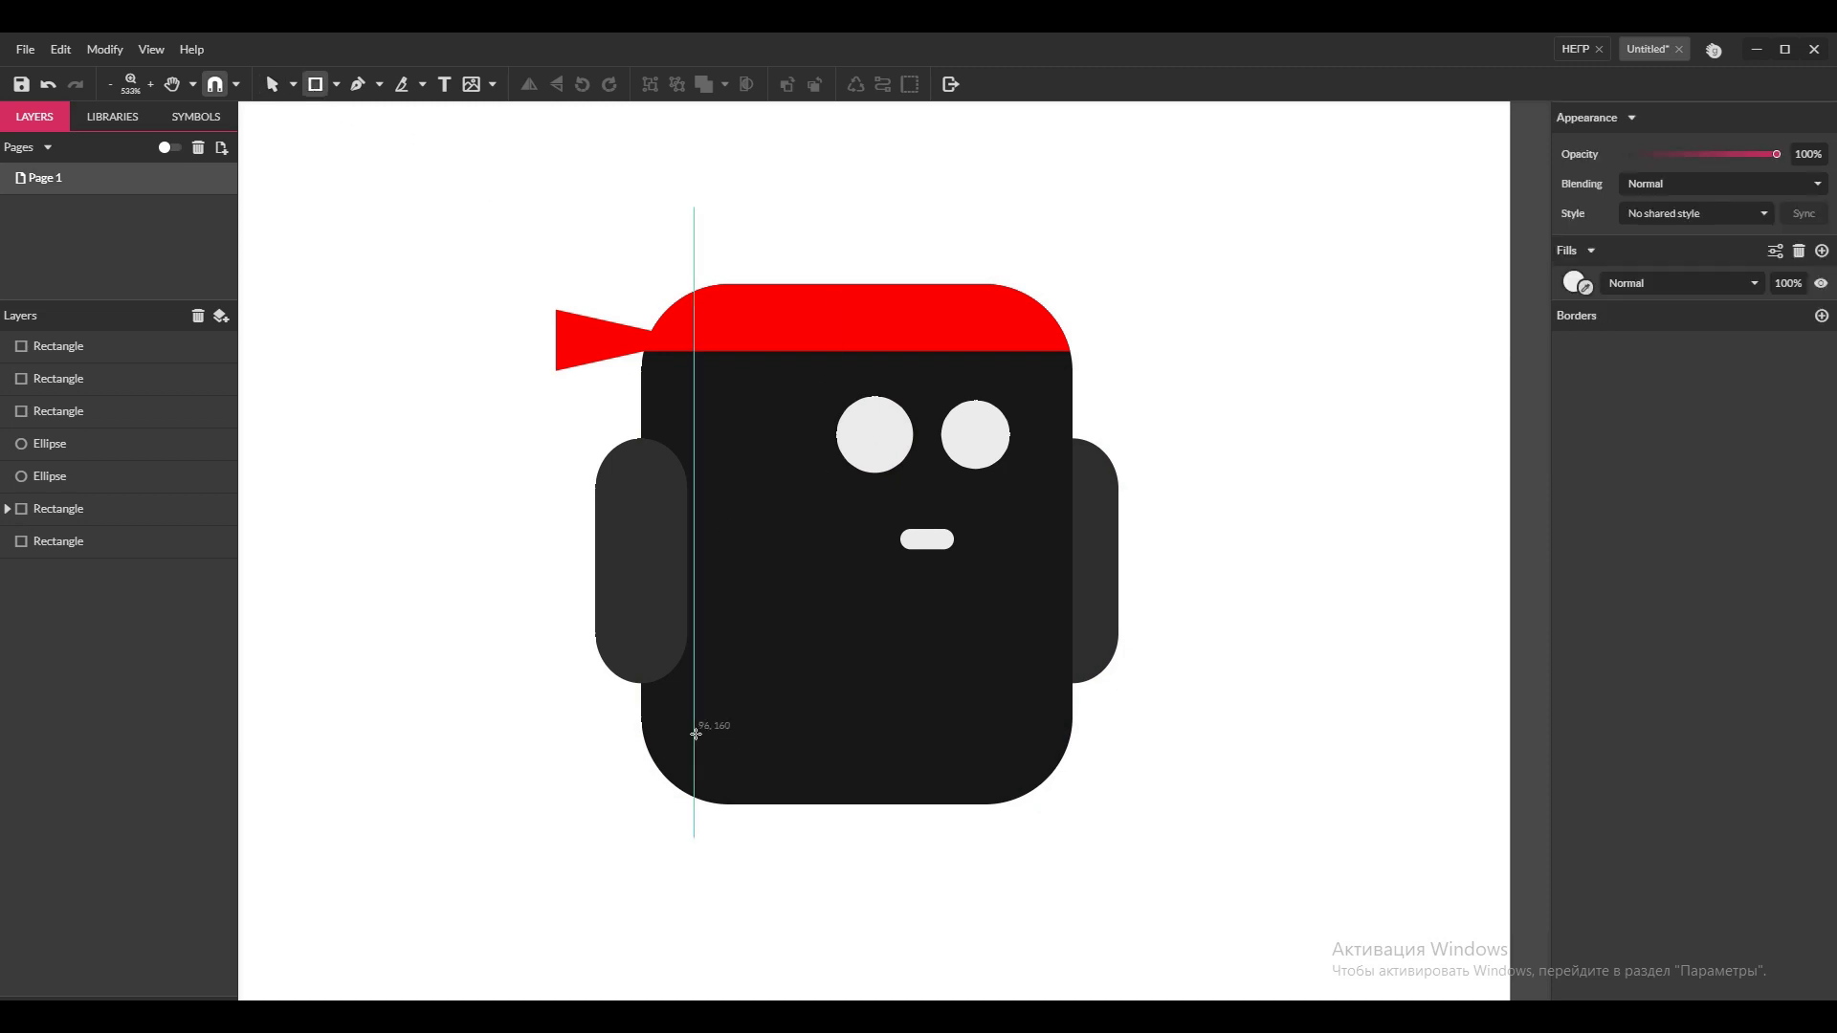
{"action": "mouse_move", "coordinate": [696, 734]}
{"action": "left_mouse_down"}
{"action": "mouse_move", "coordinate": [813, 902]}
{"action": "mouse_move", "coordinate": [807, 953]}
{"action": "left_mouse_up"}
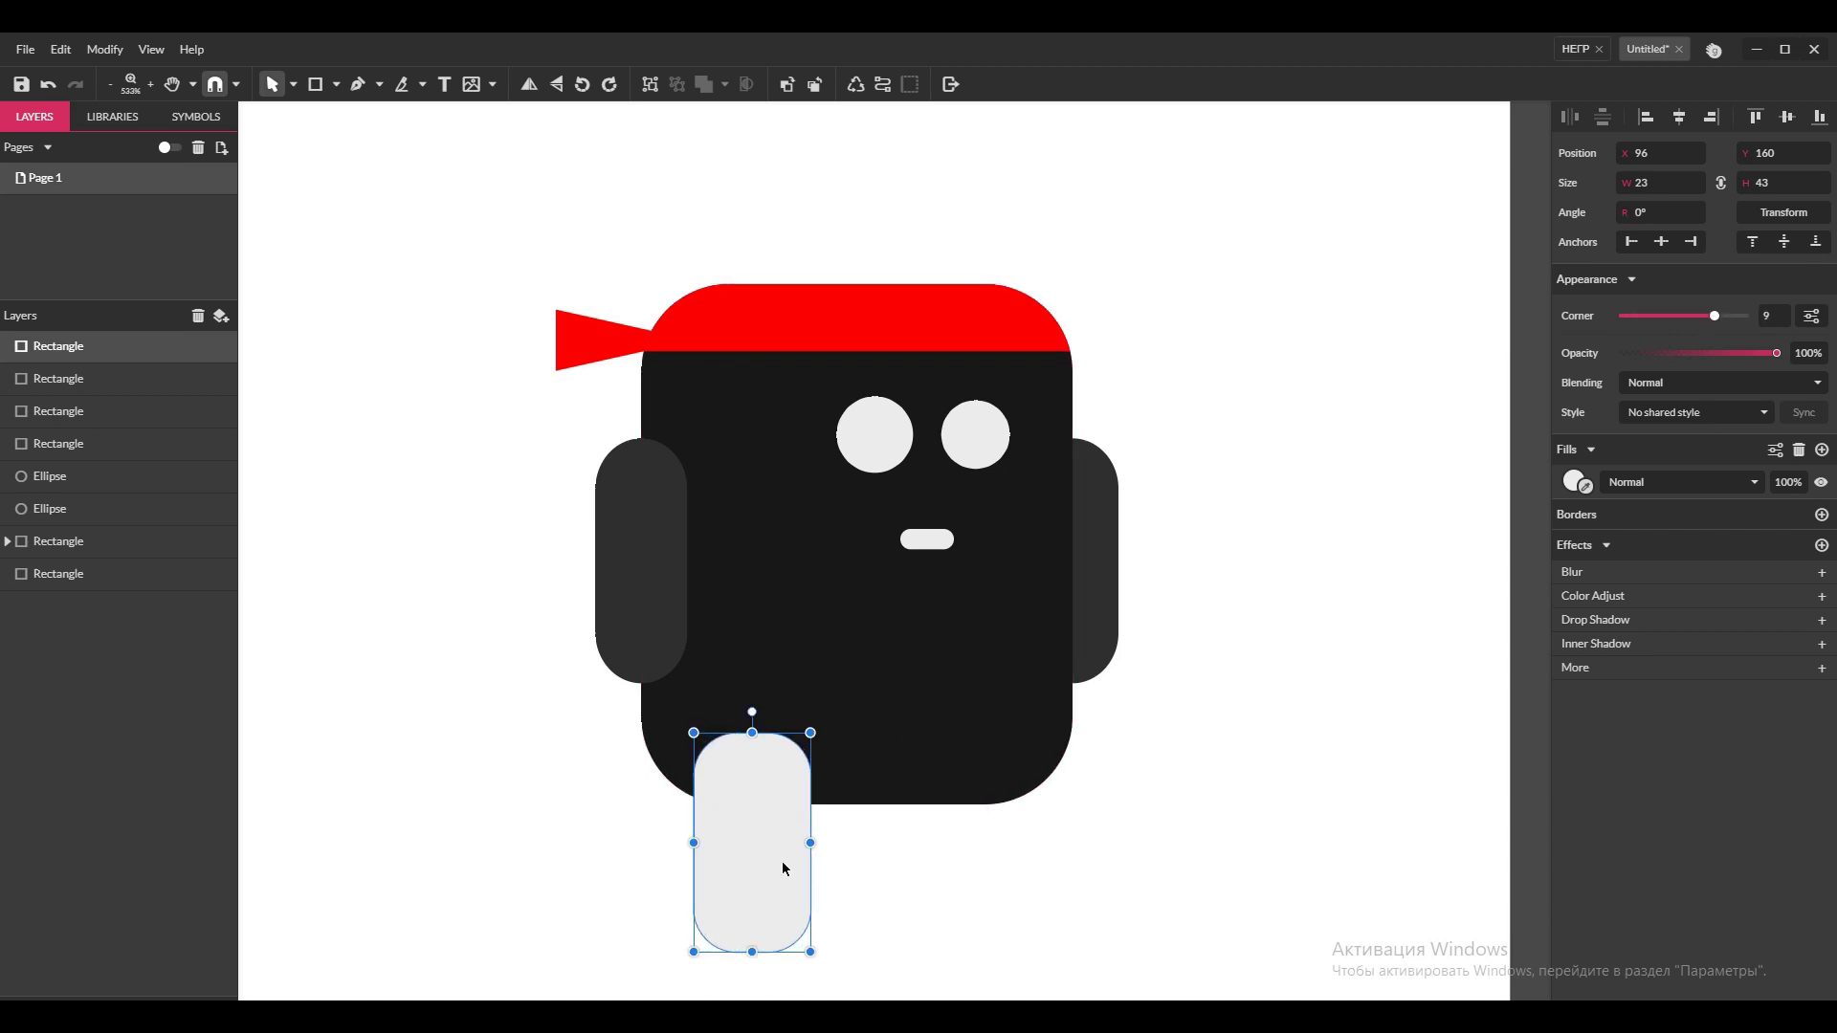
{"action": "mouse_move", "coordinate": [745, 851]}
{"action": "left_mouse_down"}
{"action": "mouse_move", "coordinate": [738, 820]}
{"action": "mouse_move", "coordinate": [822, 932]}
{"action": "left_mouse_up"}
{"action": "left_click", "coordinate": [1586, 486]}
{"action": "left_click", "coordinate": [635, 517]}
{"action": "key", "text": "Escape"}
Clip a darker foot block inside the leg and duplicate the leg to the right.
{"action": "key", "text": "r"}
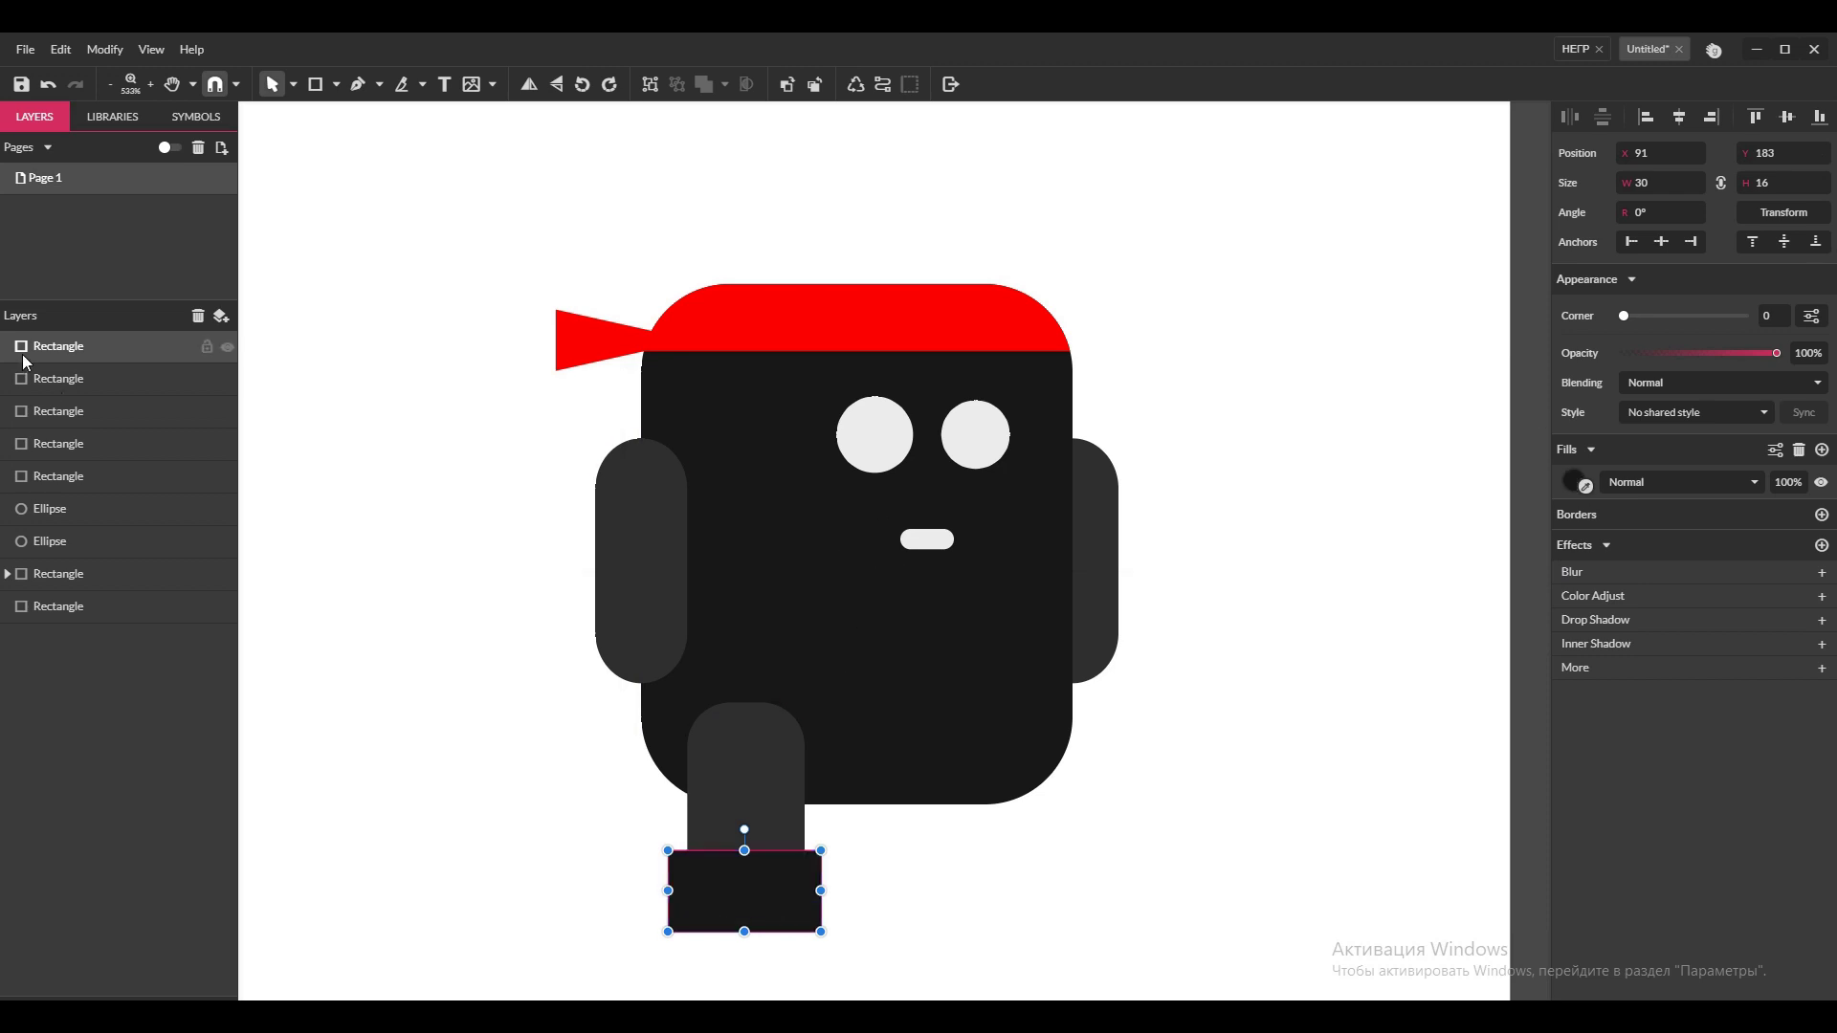
{"action": "left_click", "coordinate": [65, 393], "text": "shift"}
{"action": "key", "text": "ctrl+alt+m"}
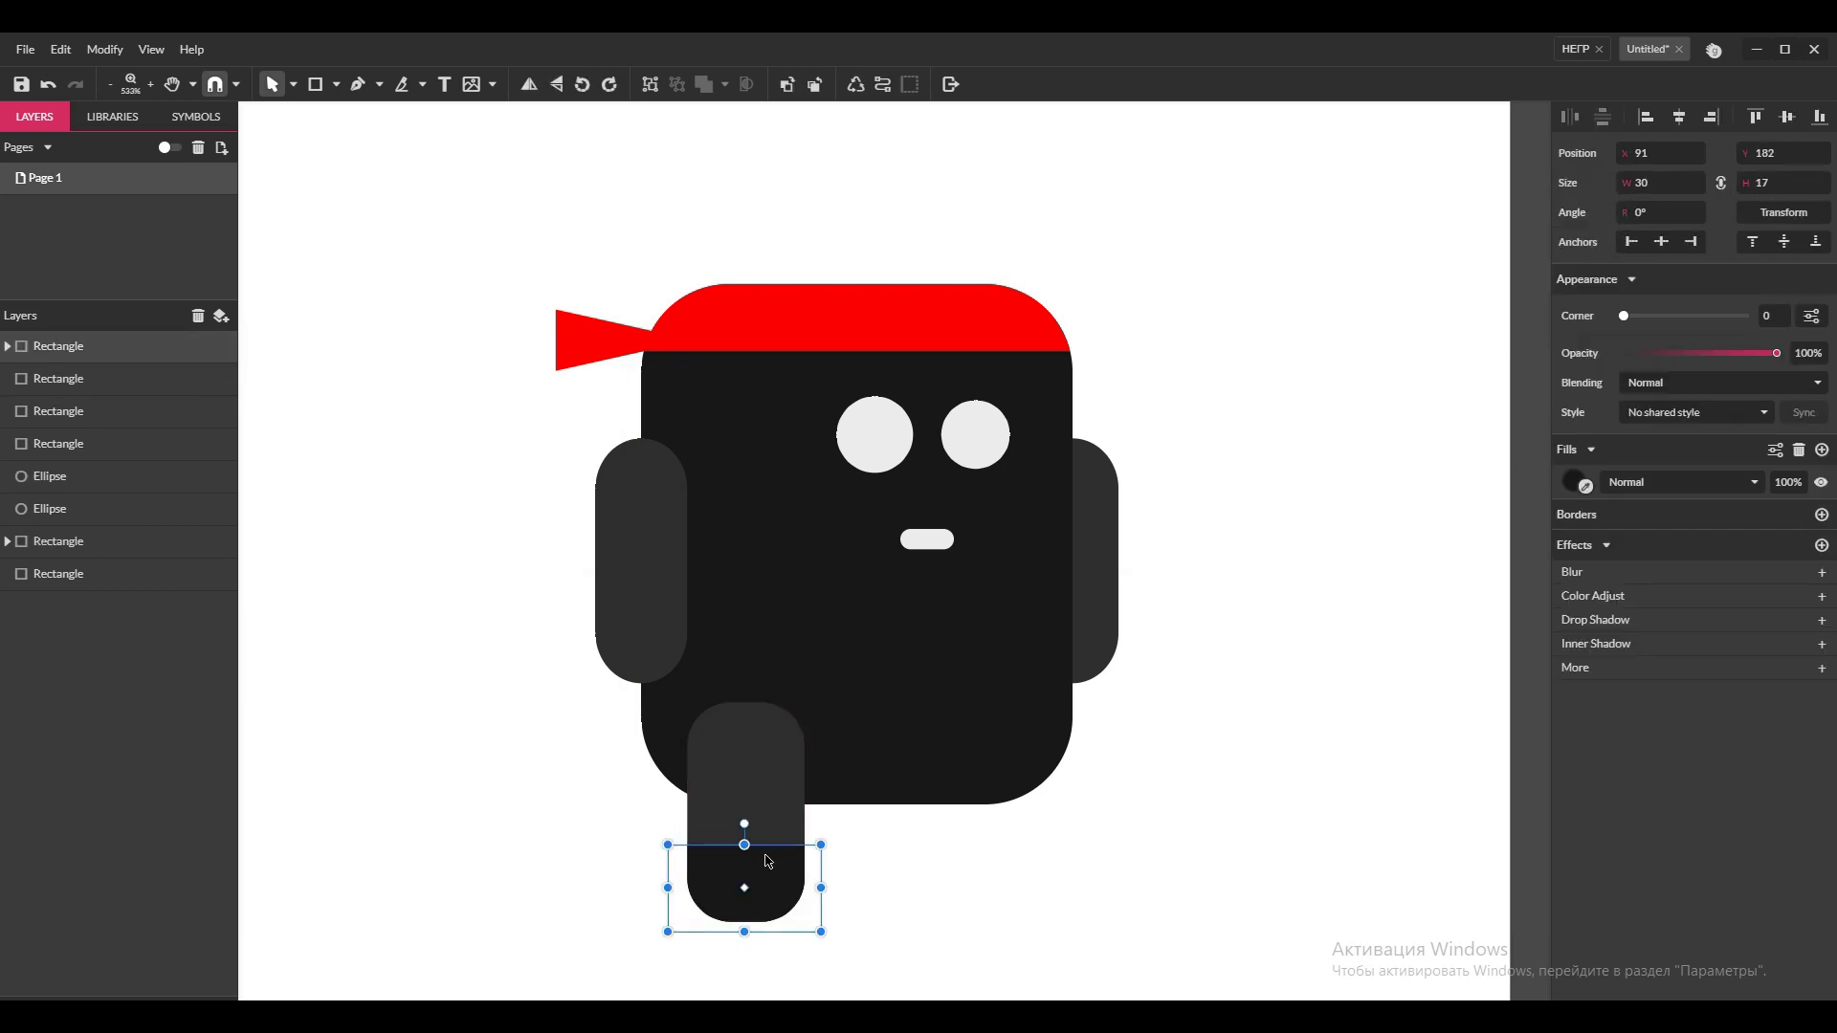
{"action": "left_click", "coordinate": [820, 853]}
{"action": "left_click", "coordinate": [758, 883]}
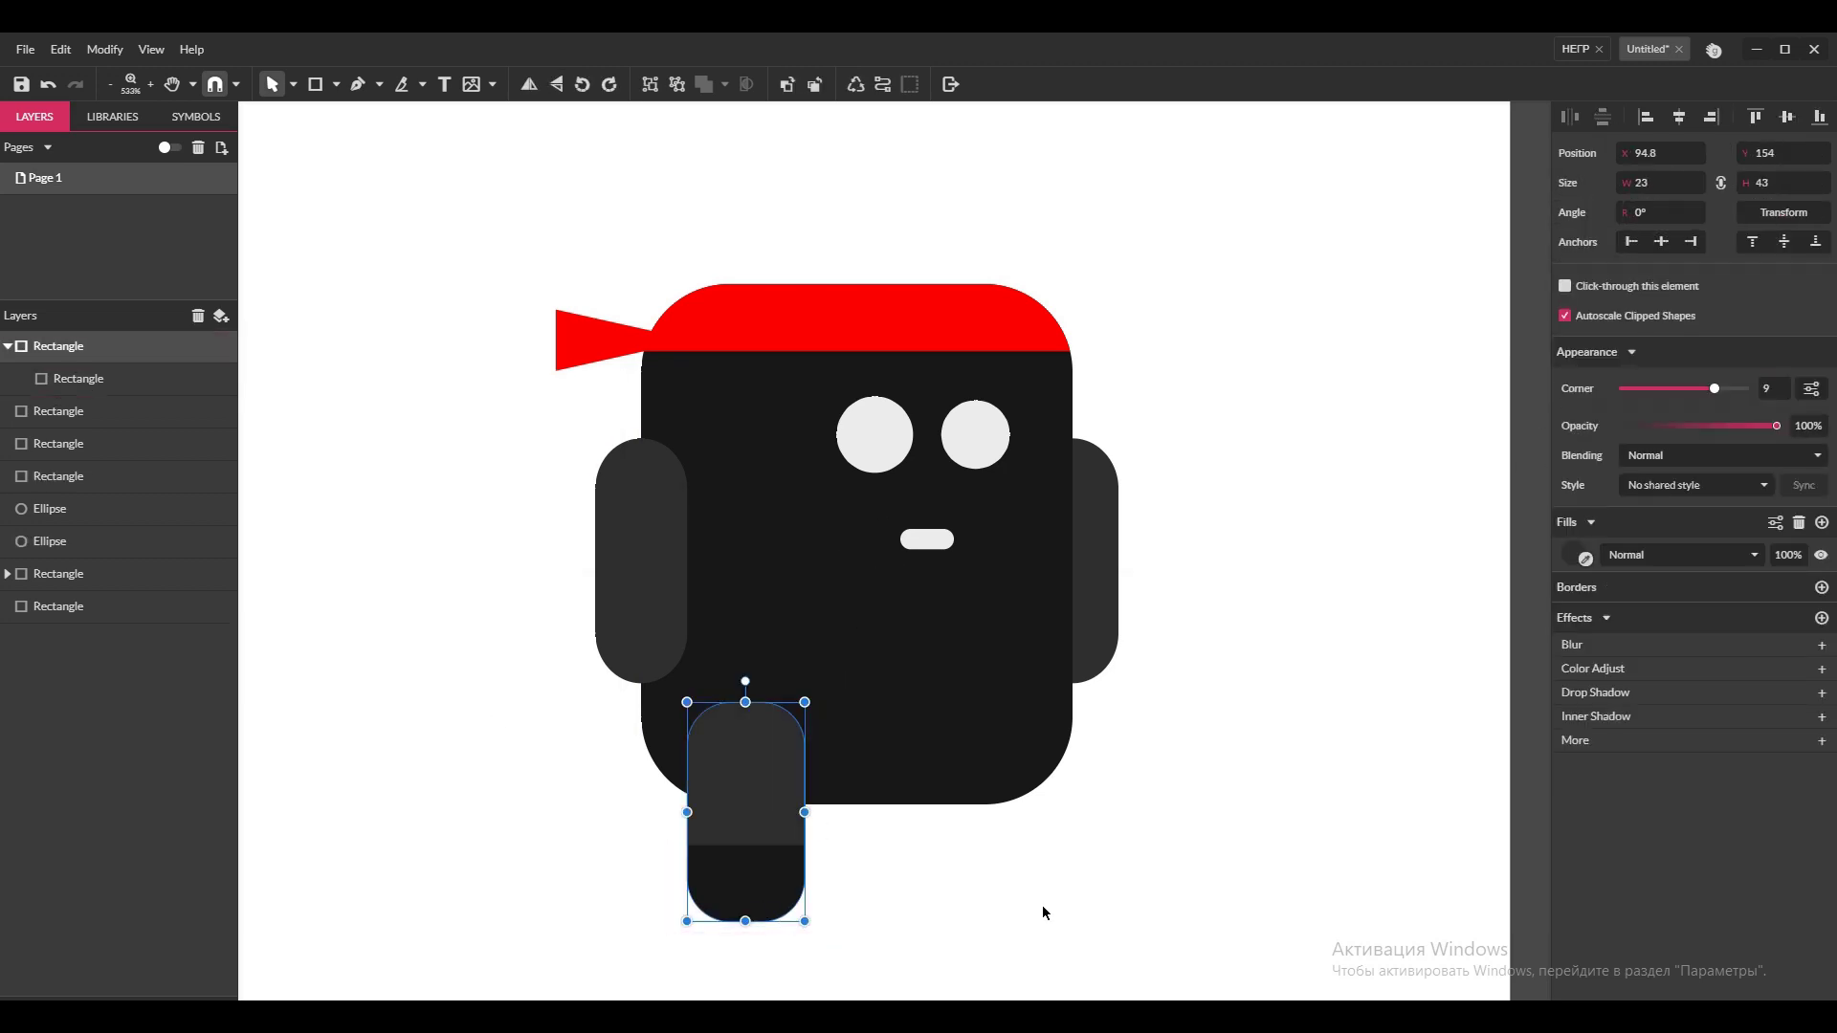
{"action": "left_click_drag", "start_coordinate": [755, 820], "coordinate": [977, 820]}
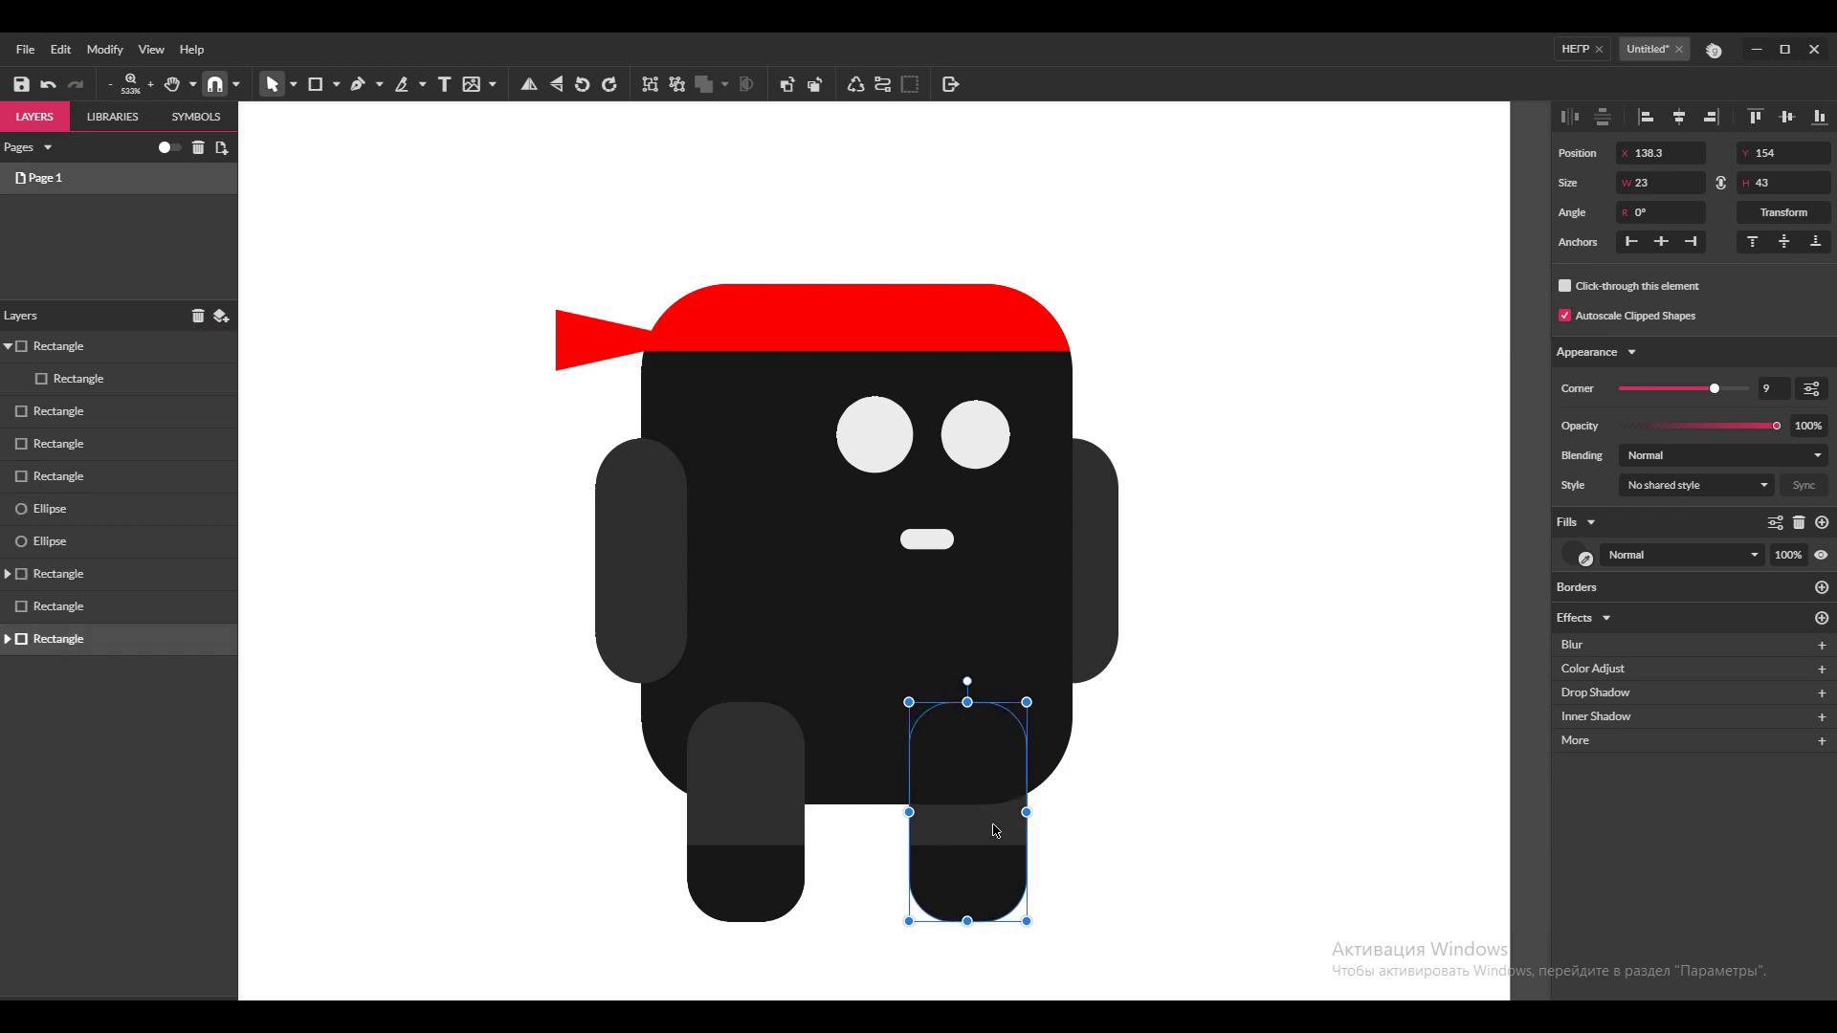
Narrow the body from its left edge and shift the left arm in against it.
{"action": "left_click", "coordinate": [1059, 828]}
{"action": "scroll", "coordinate": [1191, 796], "scroll_direction": "down", "scroll_amount": 1}
{"action": "left_click", "coordinate": [1033, 763]}
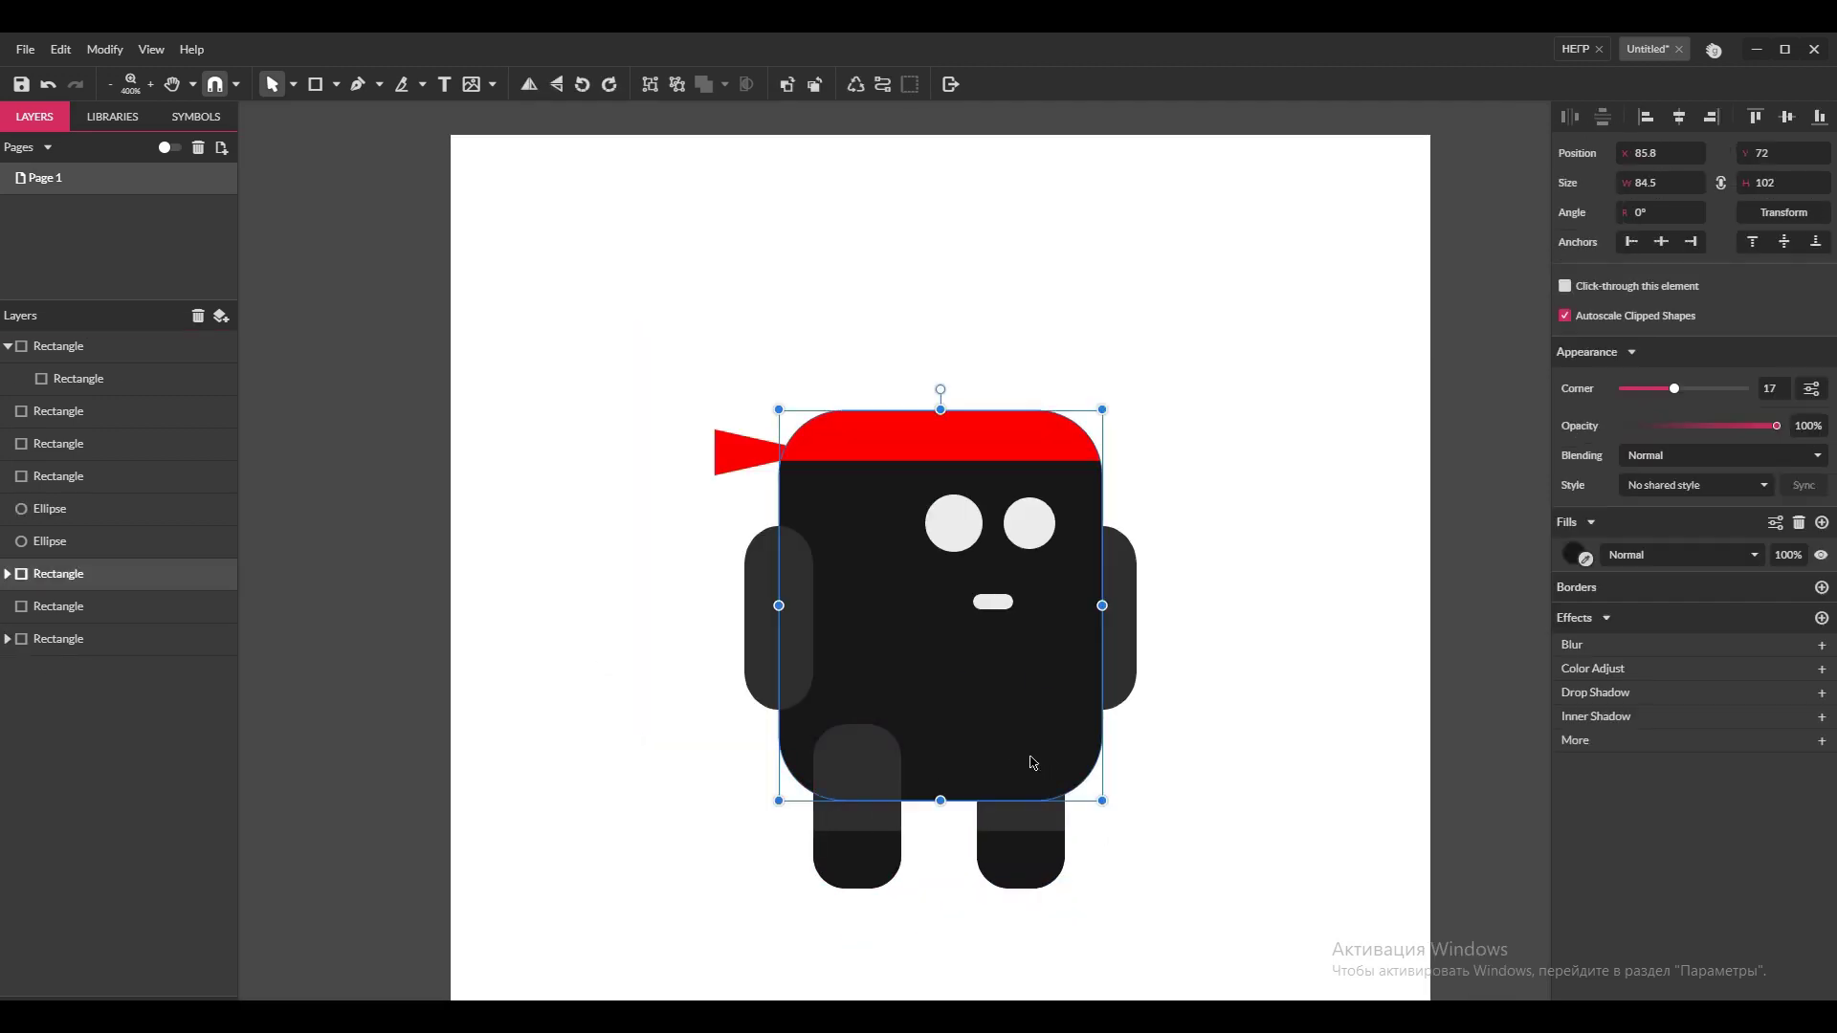
{"action": "mouse_move", "coordinate": [778, 606]}
{"action": "left_mouse_down"}
{"action": "mouse_move", "coordinate": [794, 606]}
{"action": "mouse_move", "coordinate": [779, 615]}
{"action": "left_mouse_up"}
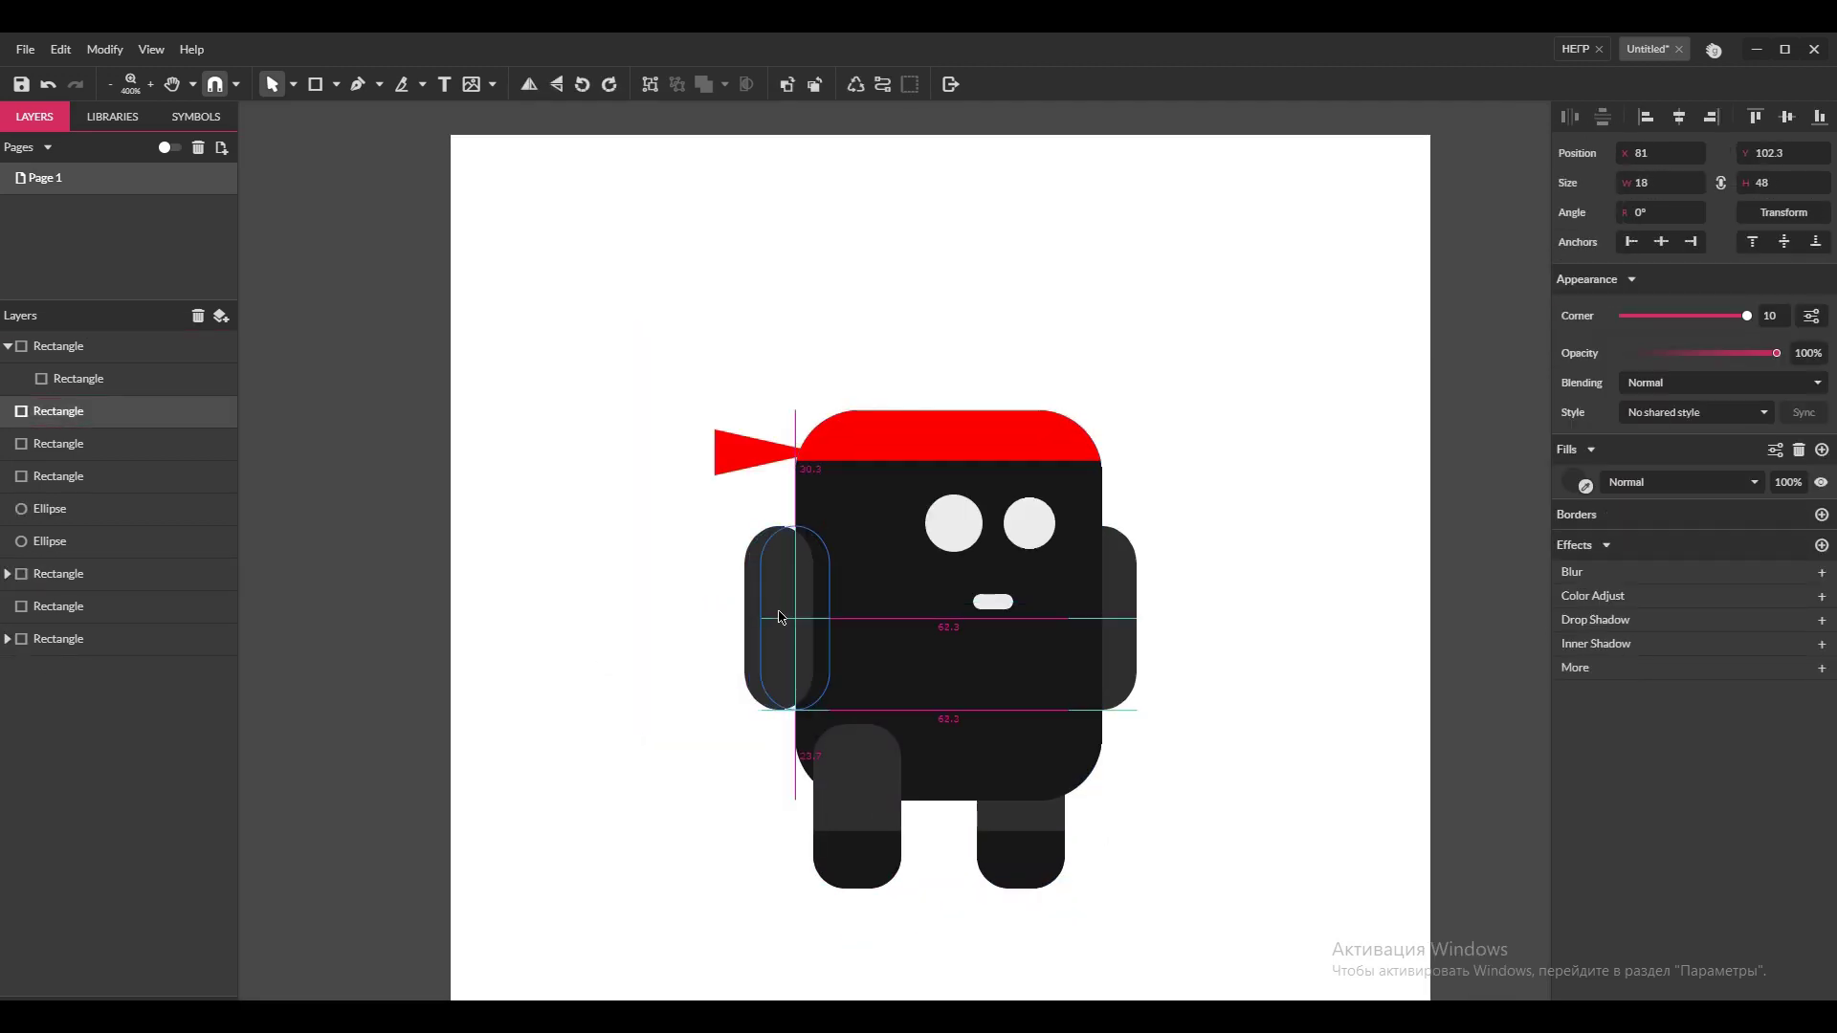
{"action": "left_click_drag", "start_coordinate": [839, 759], "coordinate": [848, 759]}
{"action": "left_click", "coordinate": [739, 454]}
{"action": "left_click", "coordinate": [676, 457]}
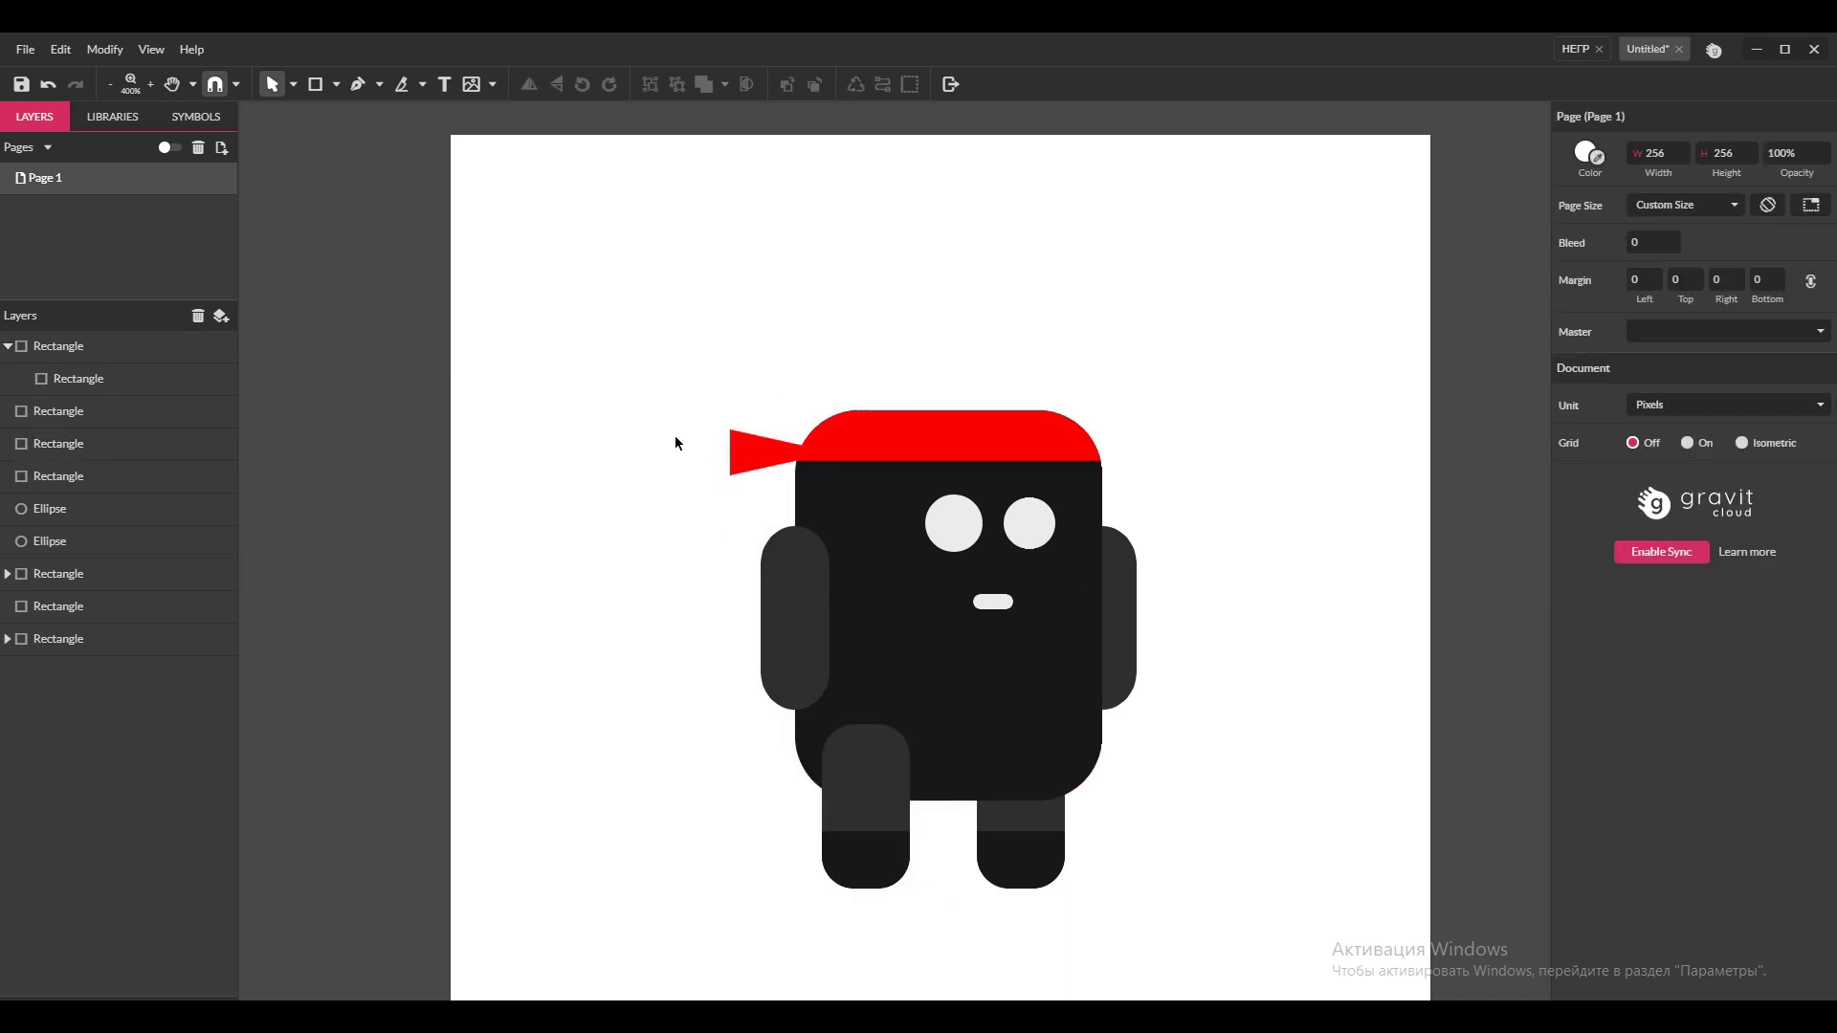
Add a flat ellipse under the feet with a blur effect as a soft shadow.
{"action": "scroll", "coordinate": [1181, 588], "scroll_direction": "down", "scroll_amount": 1}
{"action": "key", "text": "e"}
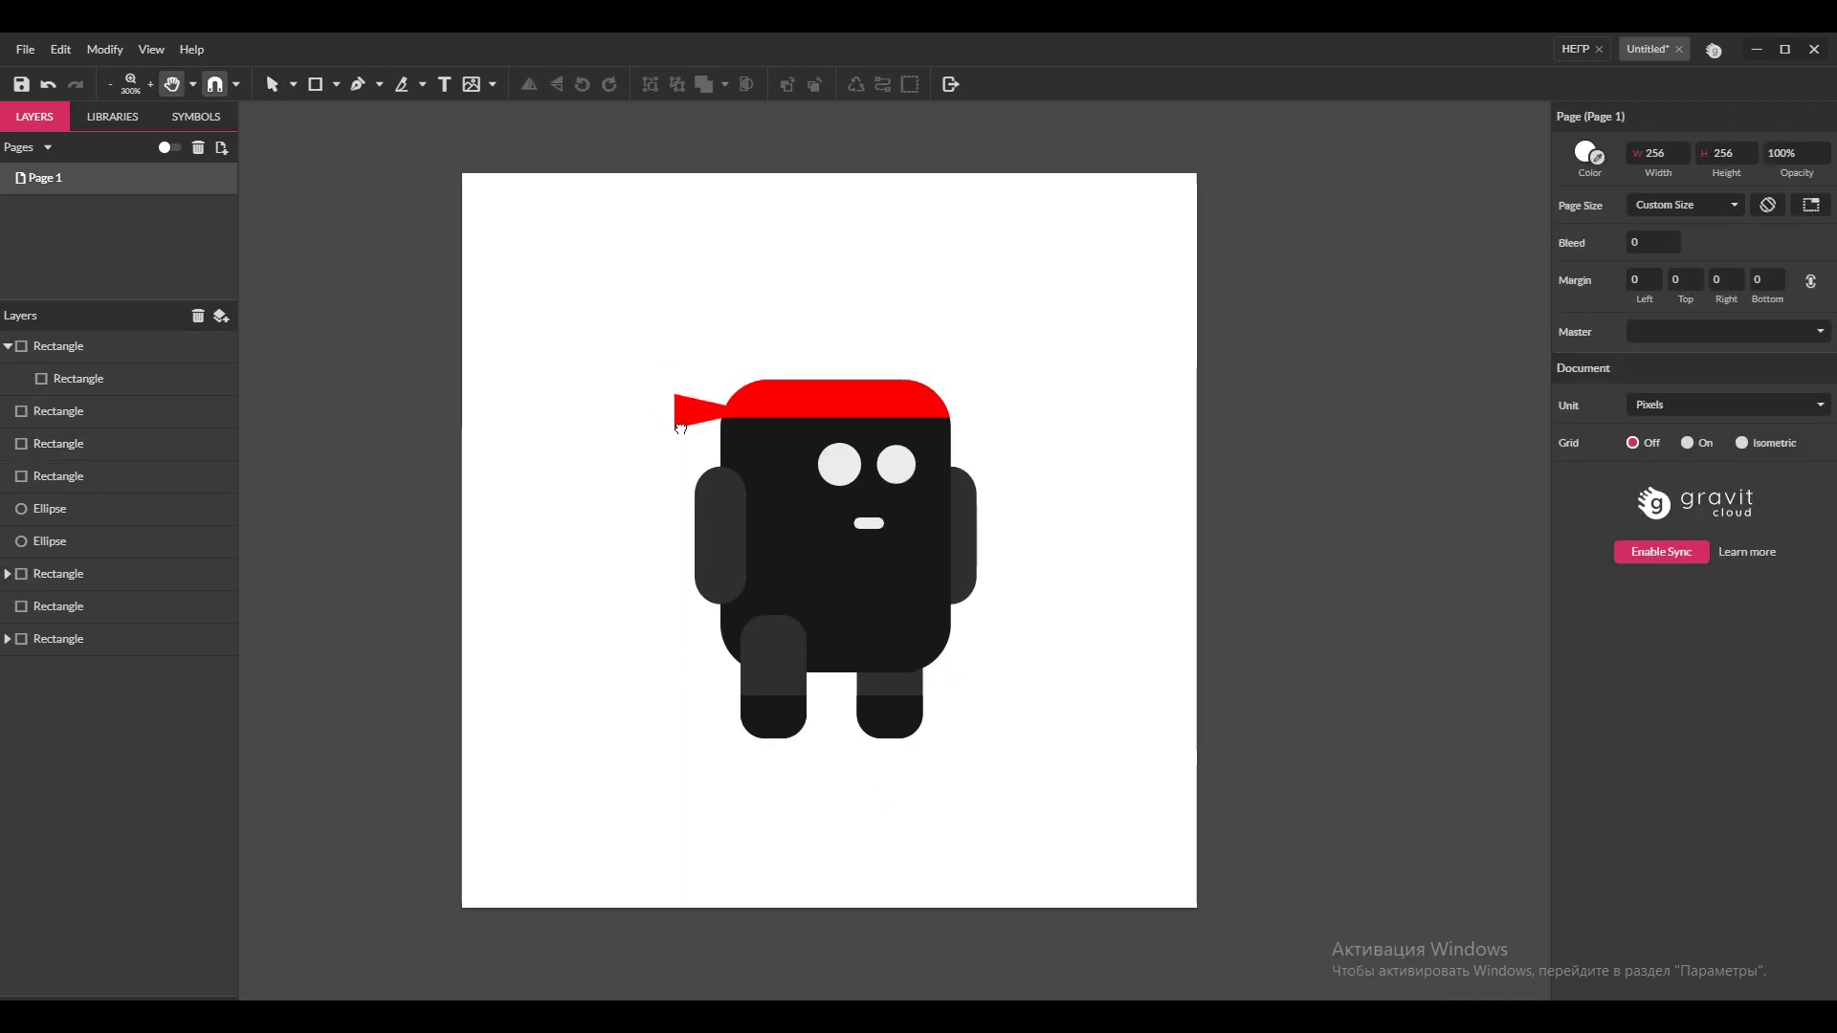
{"action": "left_click_drag", "start_coordinate": [675, 697], "coordinate": [999, 784]}
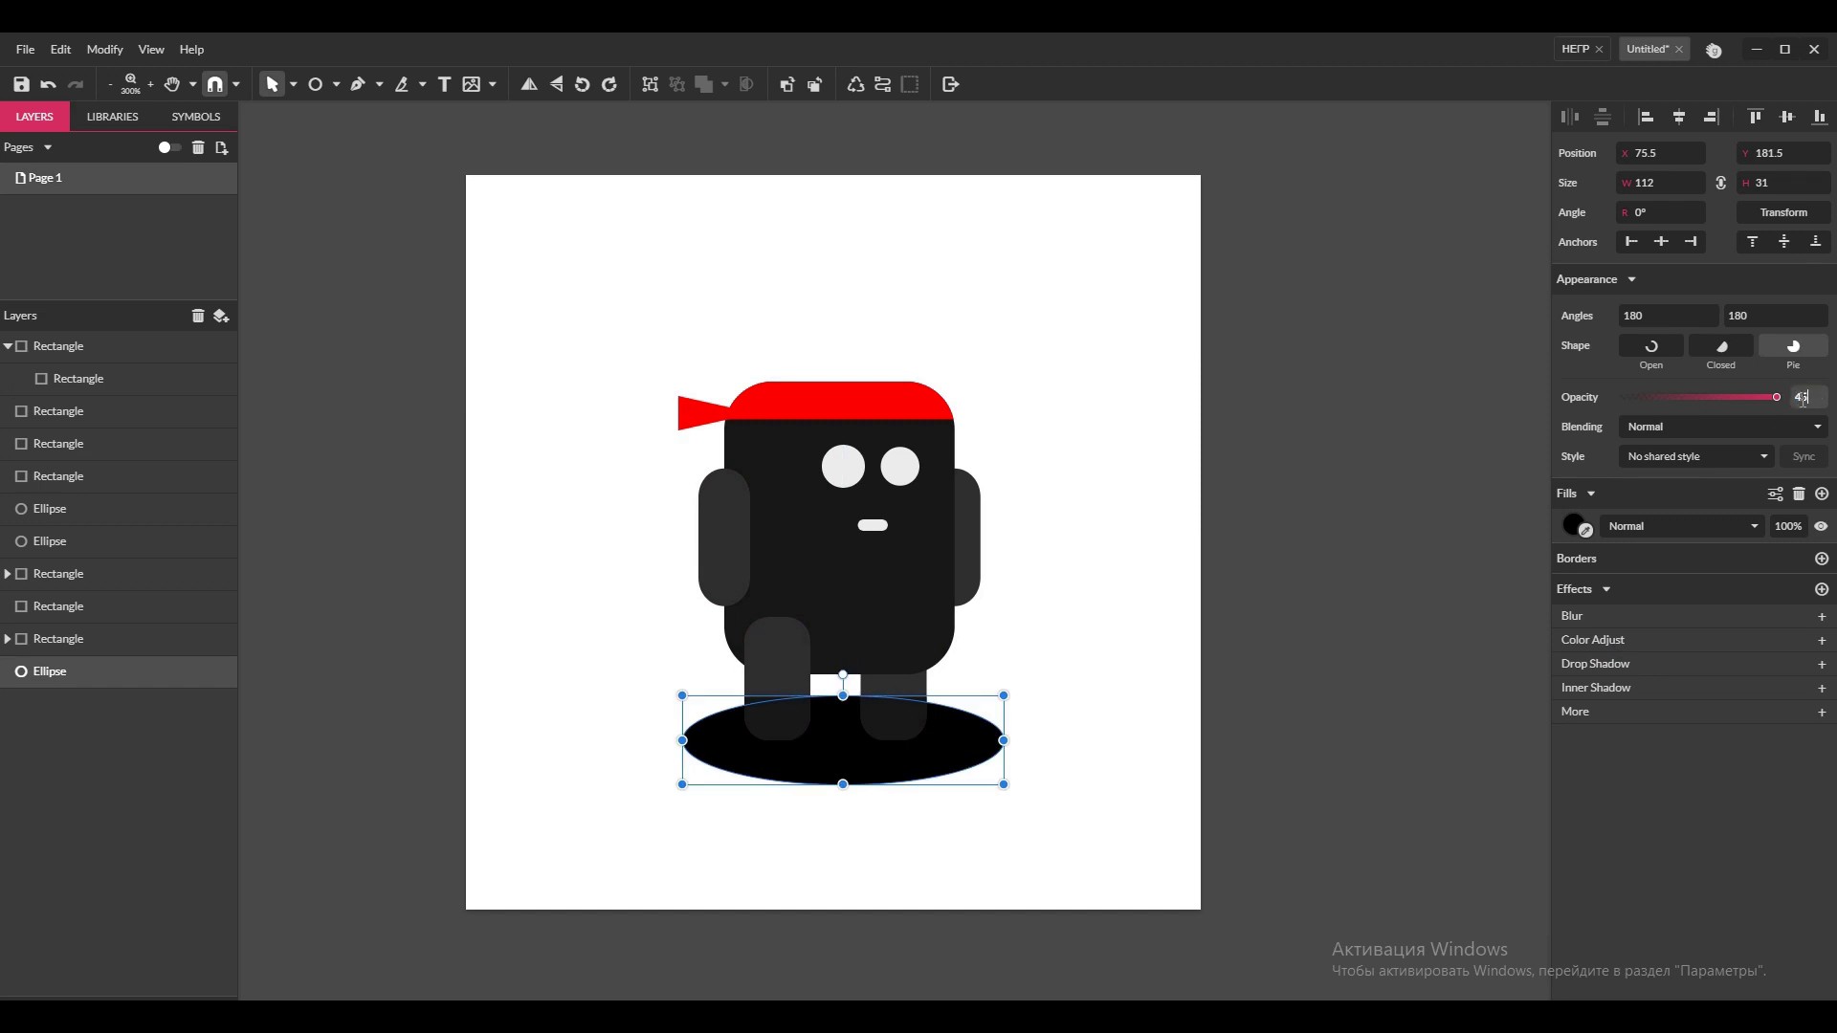
{"action": "left_click", "coordinate": [1822, 616]}
{"action": "left_click_drag", "start_coordinate": [1657, 653], "coordinate": [1677, 652]}
{"action": "left_click", "coordinate": [1309, 679]}
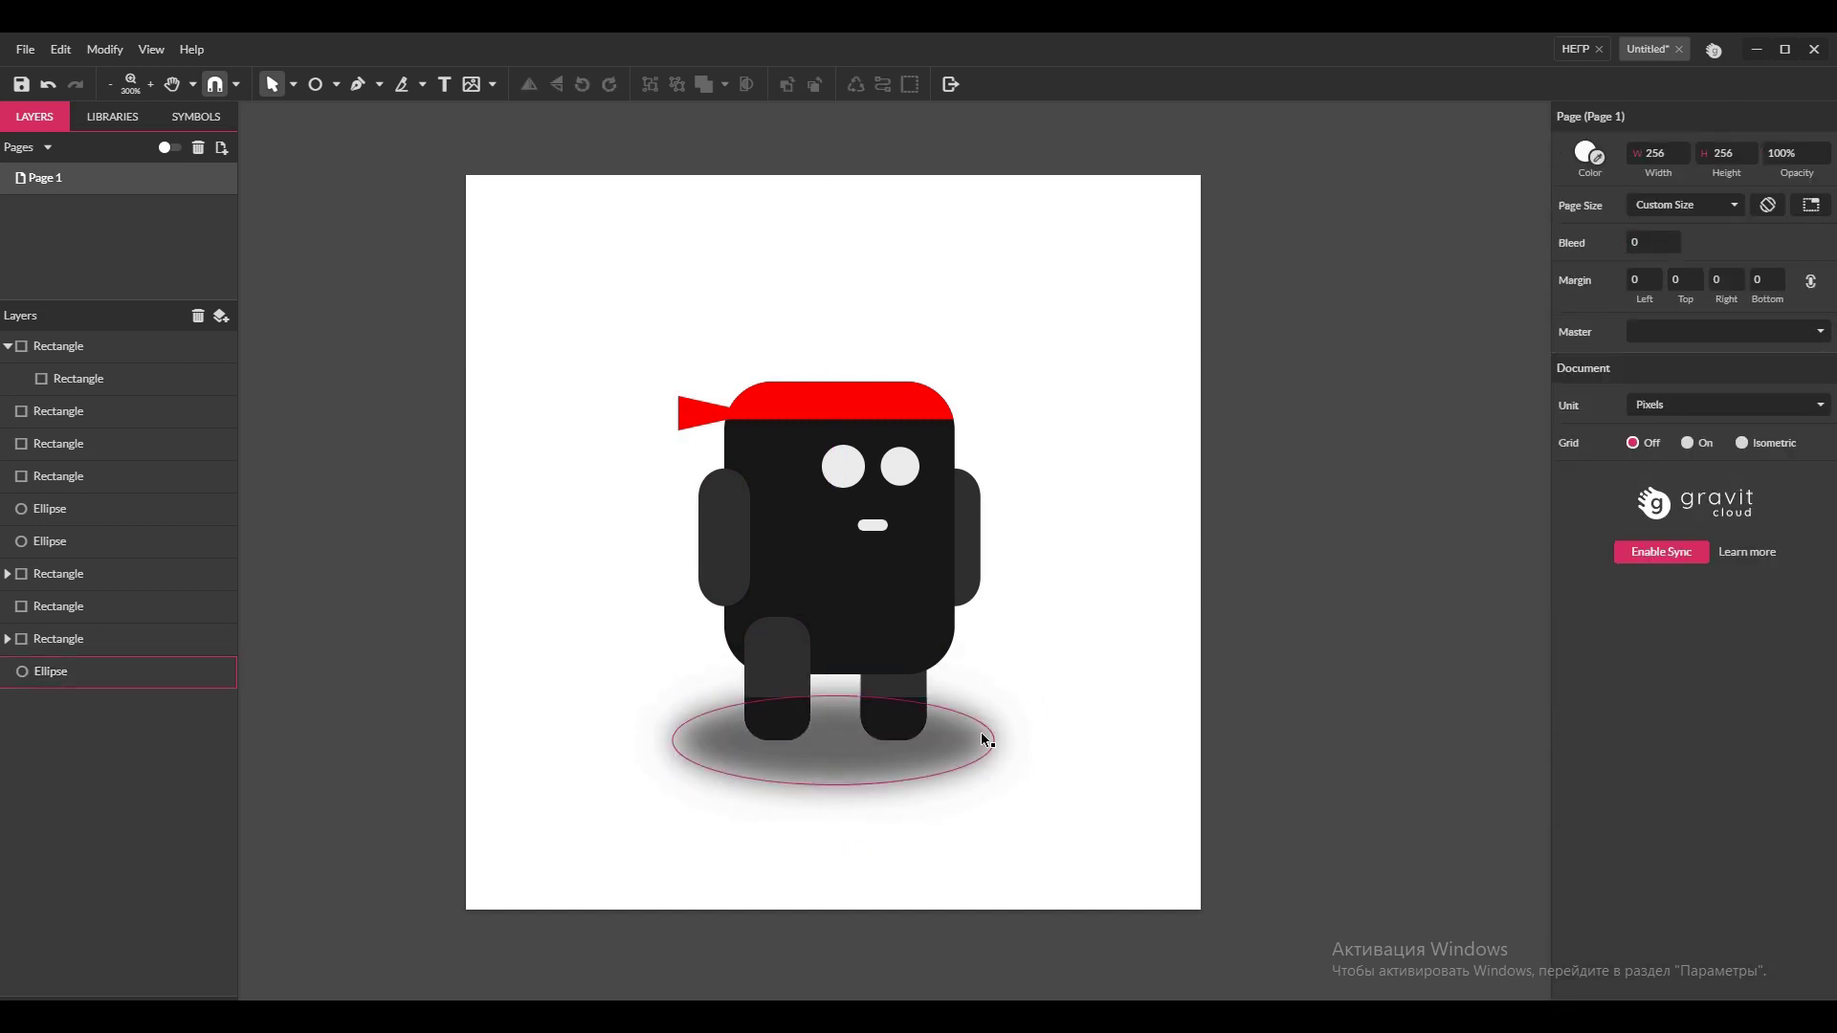
Select the body group and pick the red bandana inside it.
{"action": "left_click", "coordinate": [881, 398]}
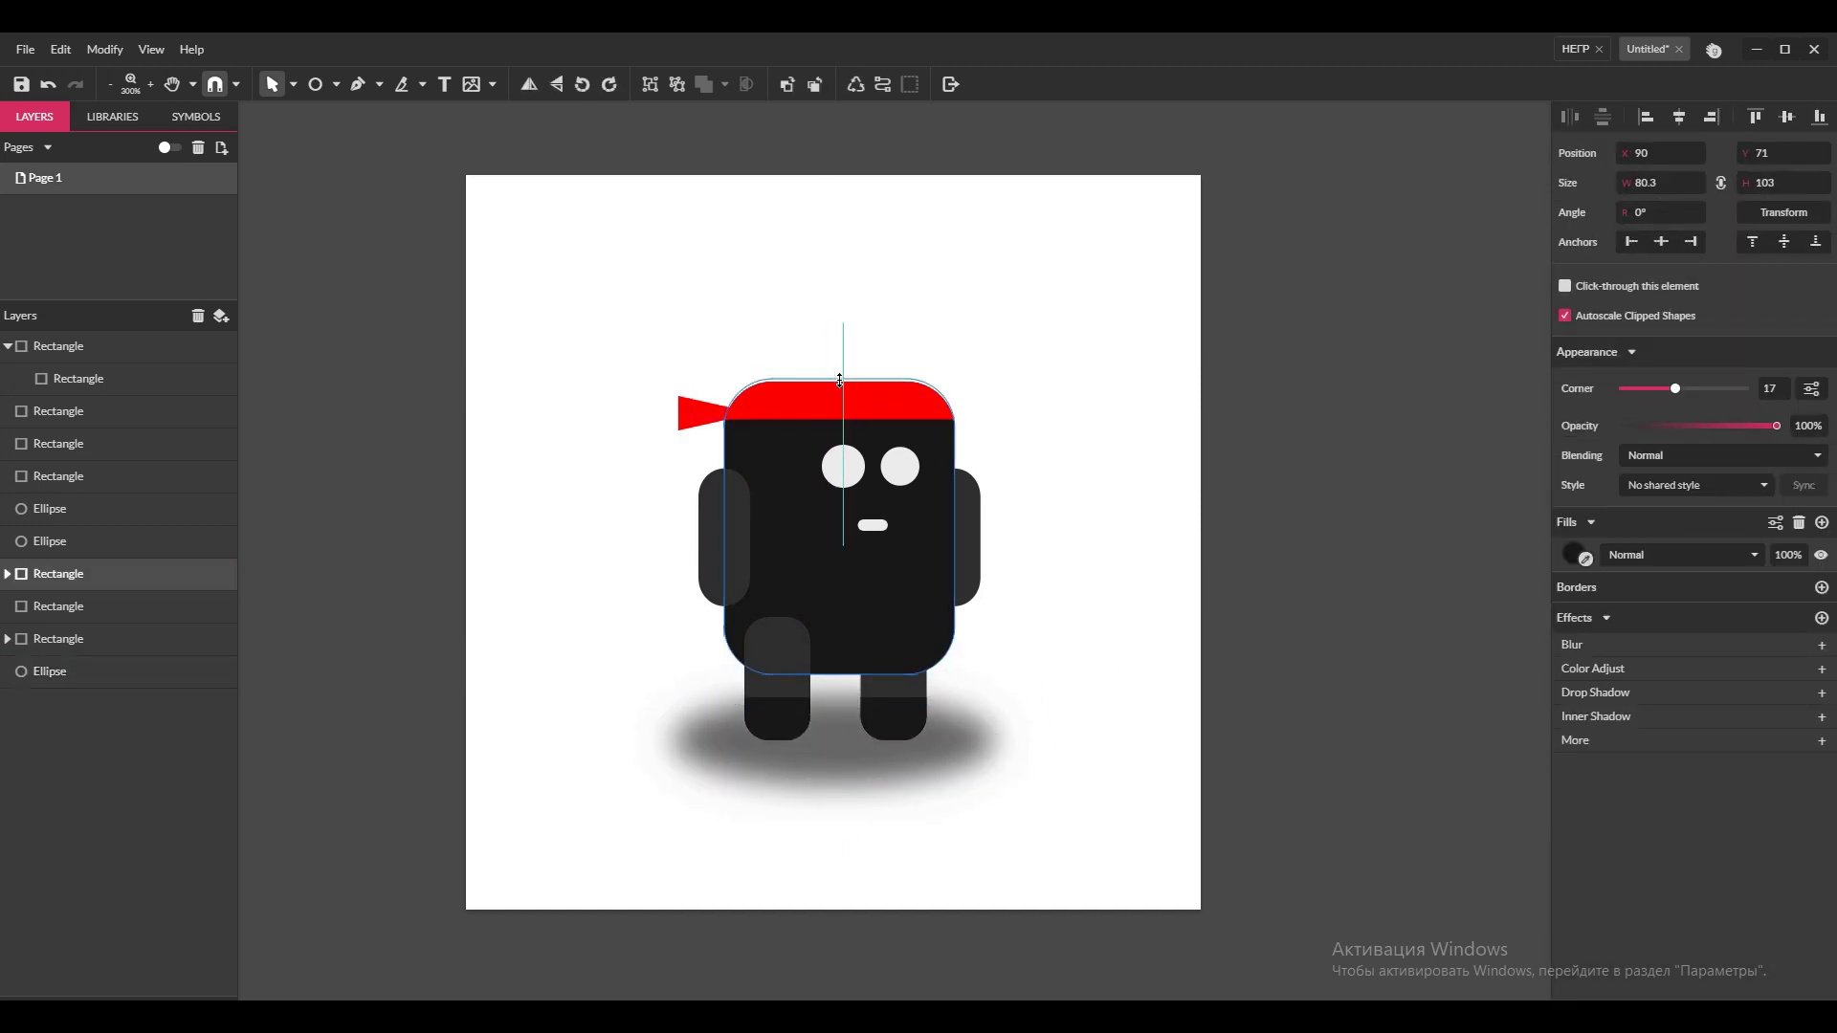
{"action": "left_click", "coordinate": [1091, 287]}
{"action": "double_click", "coordinate": [847, 413]}
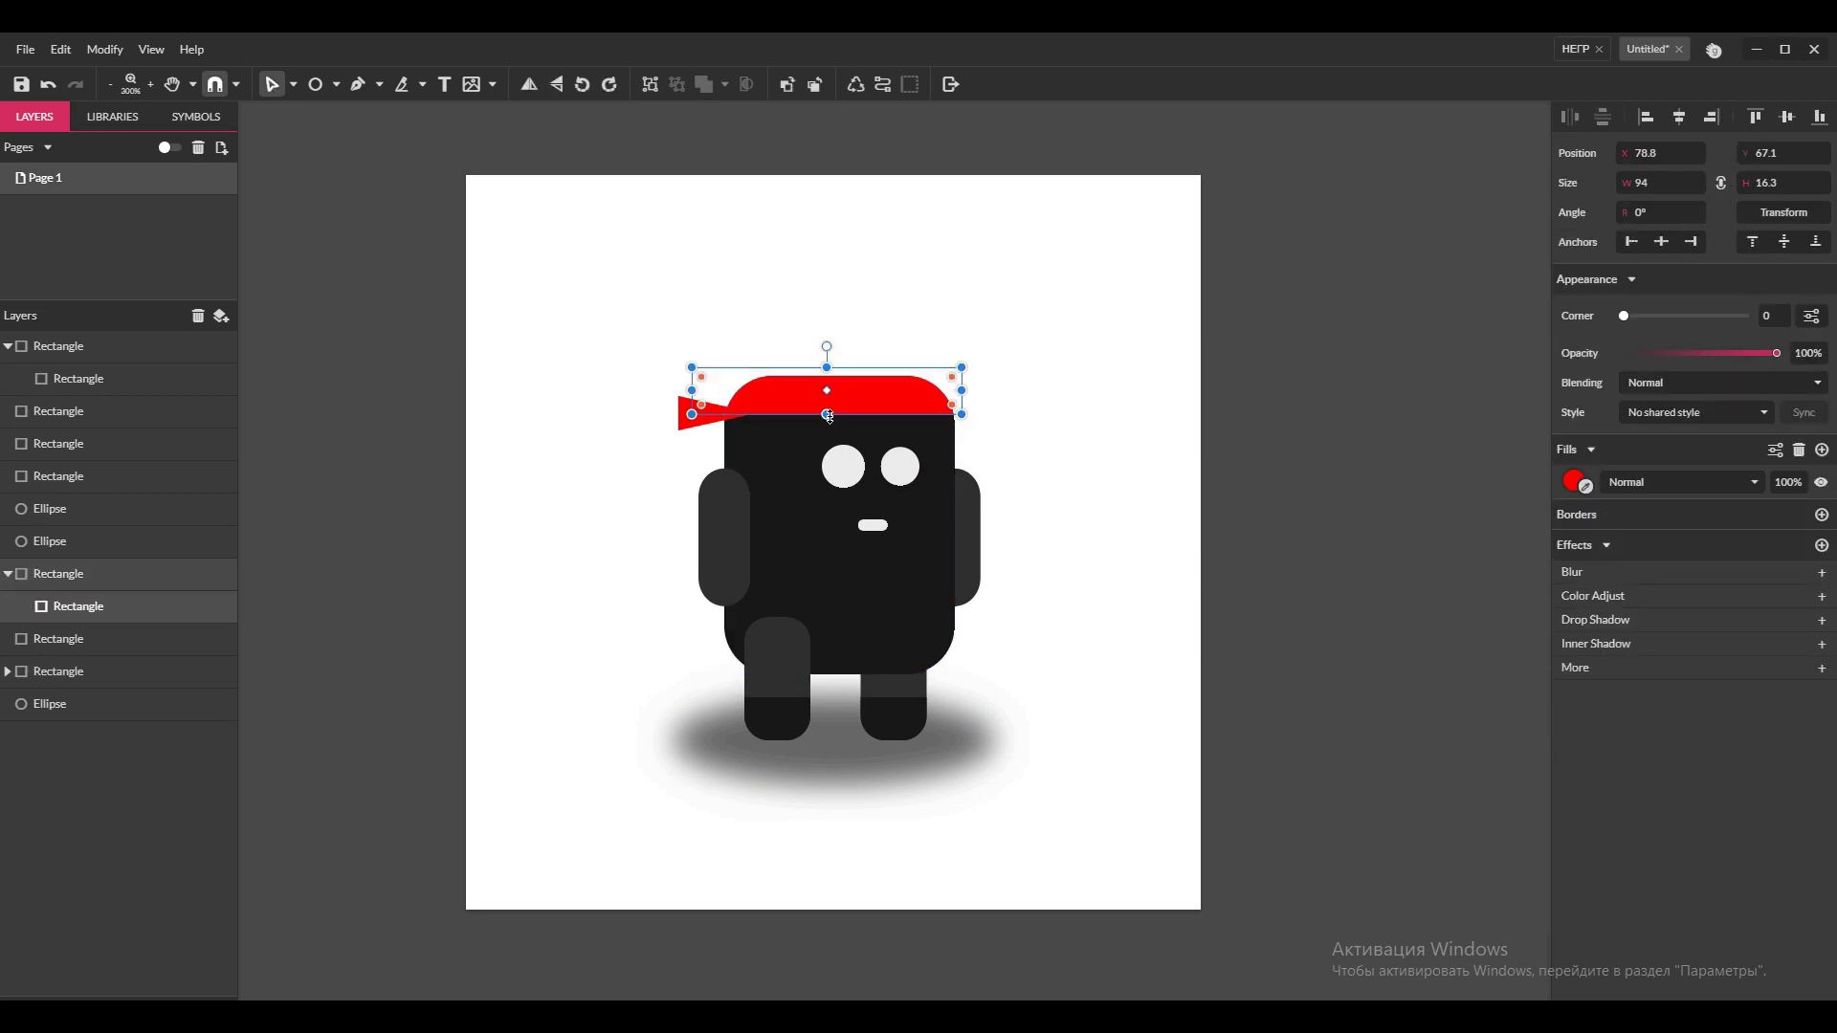
{"action": "left_click", "coordinate": [1141, 426]}
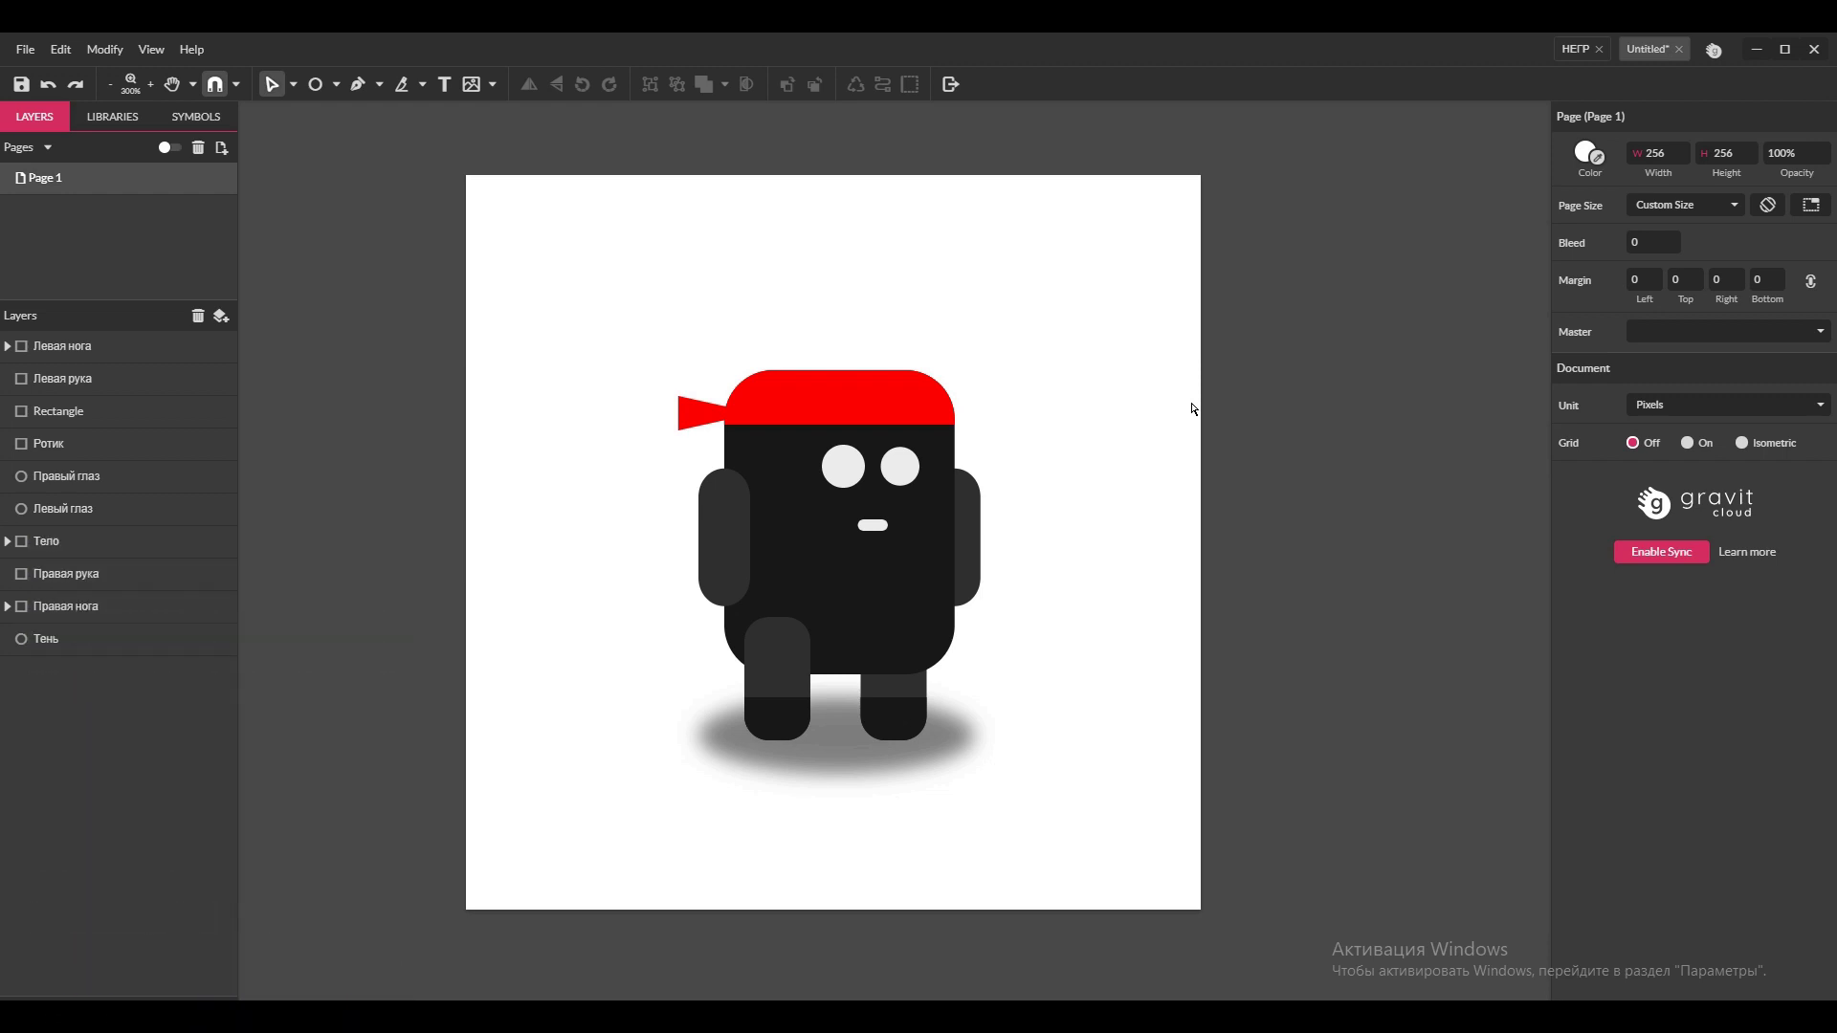
Make the page background transparent and hide every layer except the left leg.
{"action": "left_click", "coordinate": [1589, 153]}
{"action": "left_click", "coordinate": [1581, 450]}
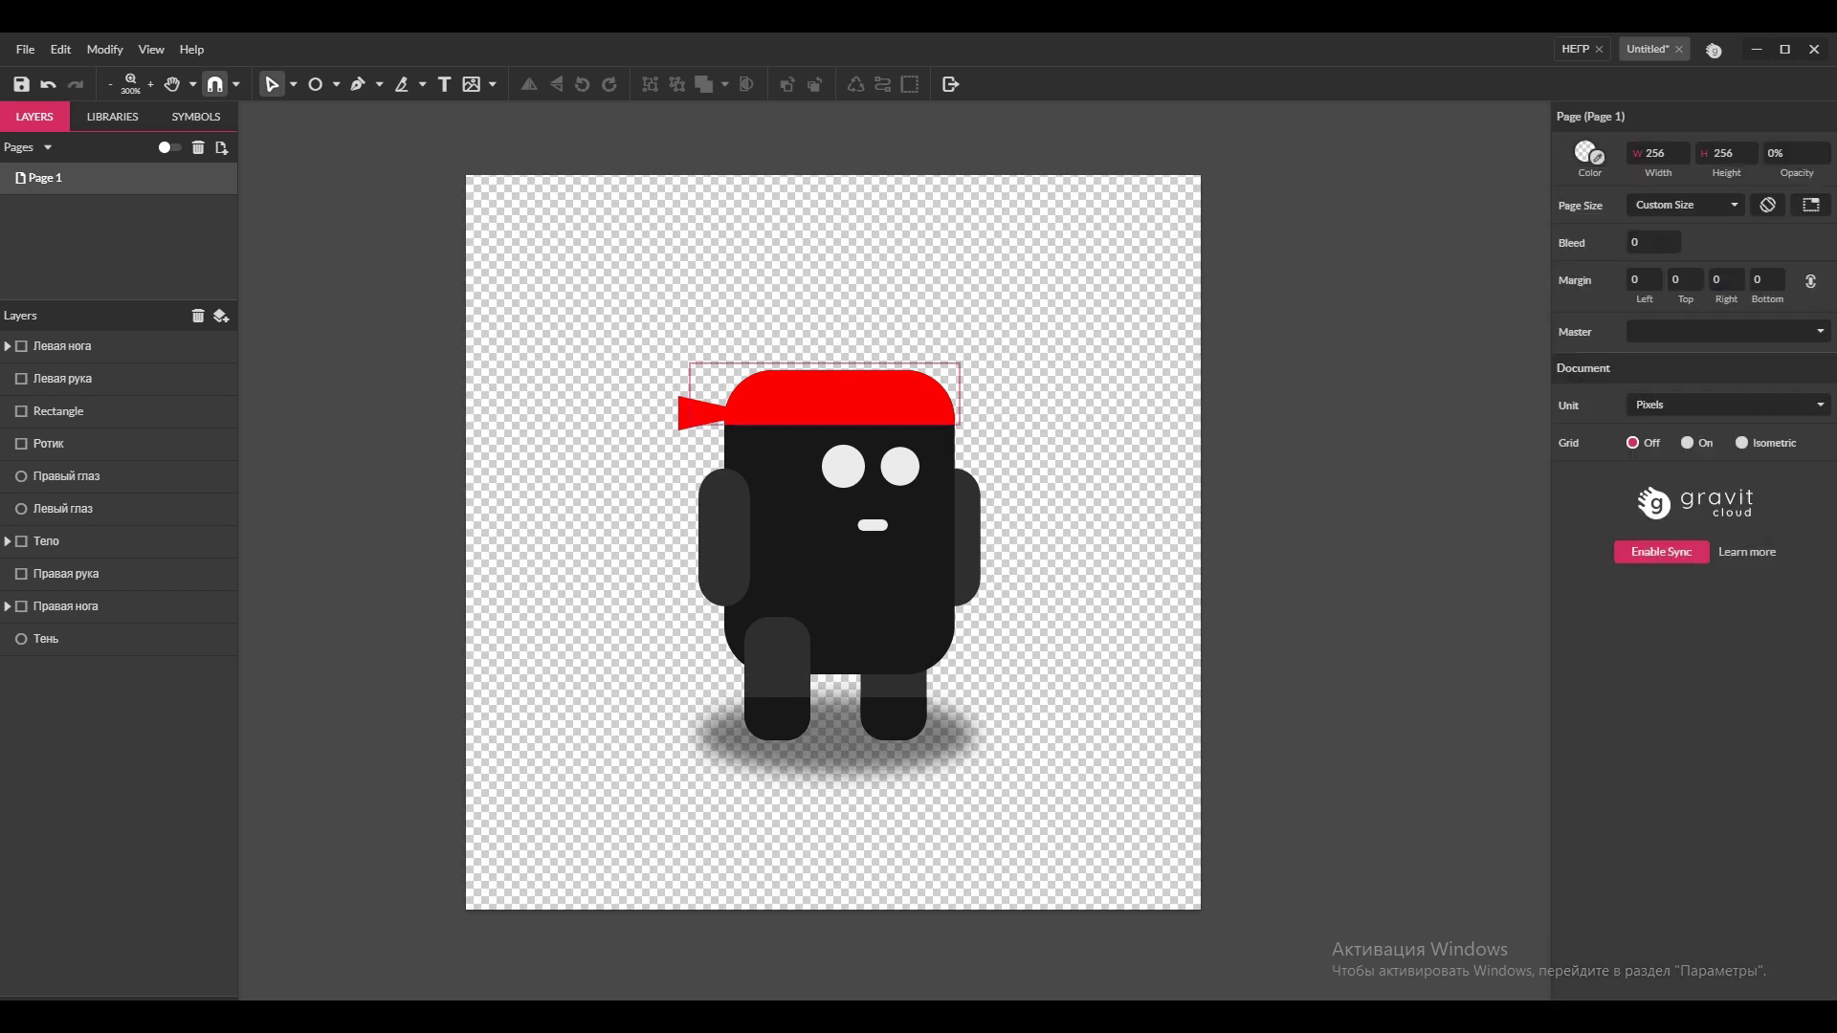
{"action": "left_click", "coordinate": [228, 639]}
{"action": "left_click", "coordinate": [228, 607]}
{"action": "left_click", "coordinate": [228, 574]}
{"action": "left_click", "coordinate": [227, 541]}
{"action": "left_click", "coordinate": [227, 477]}
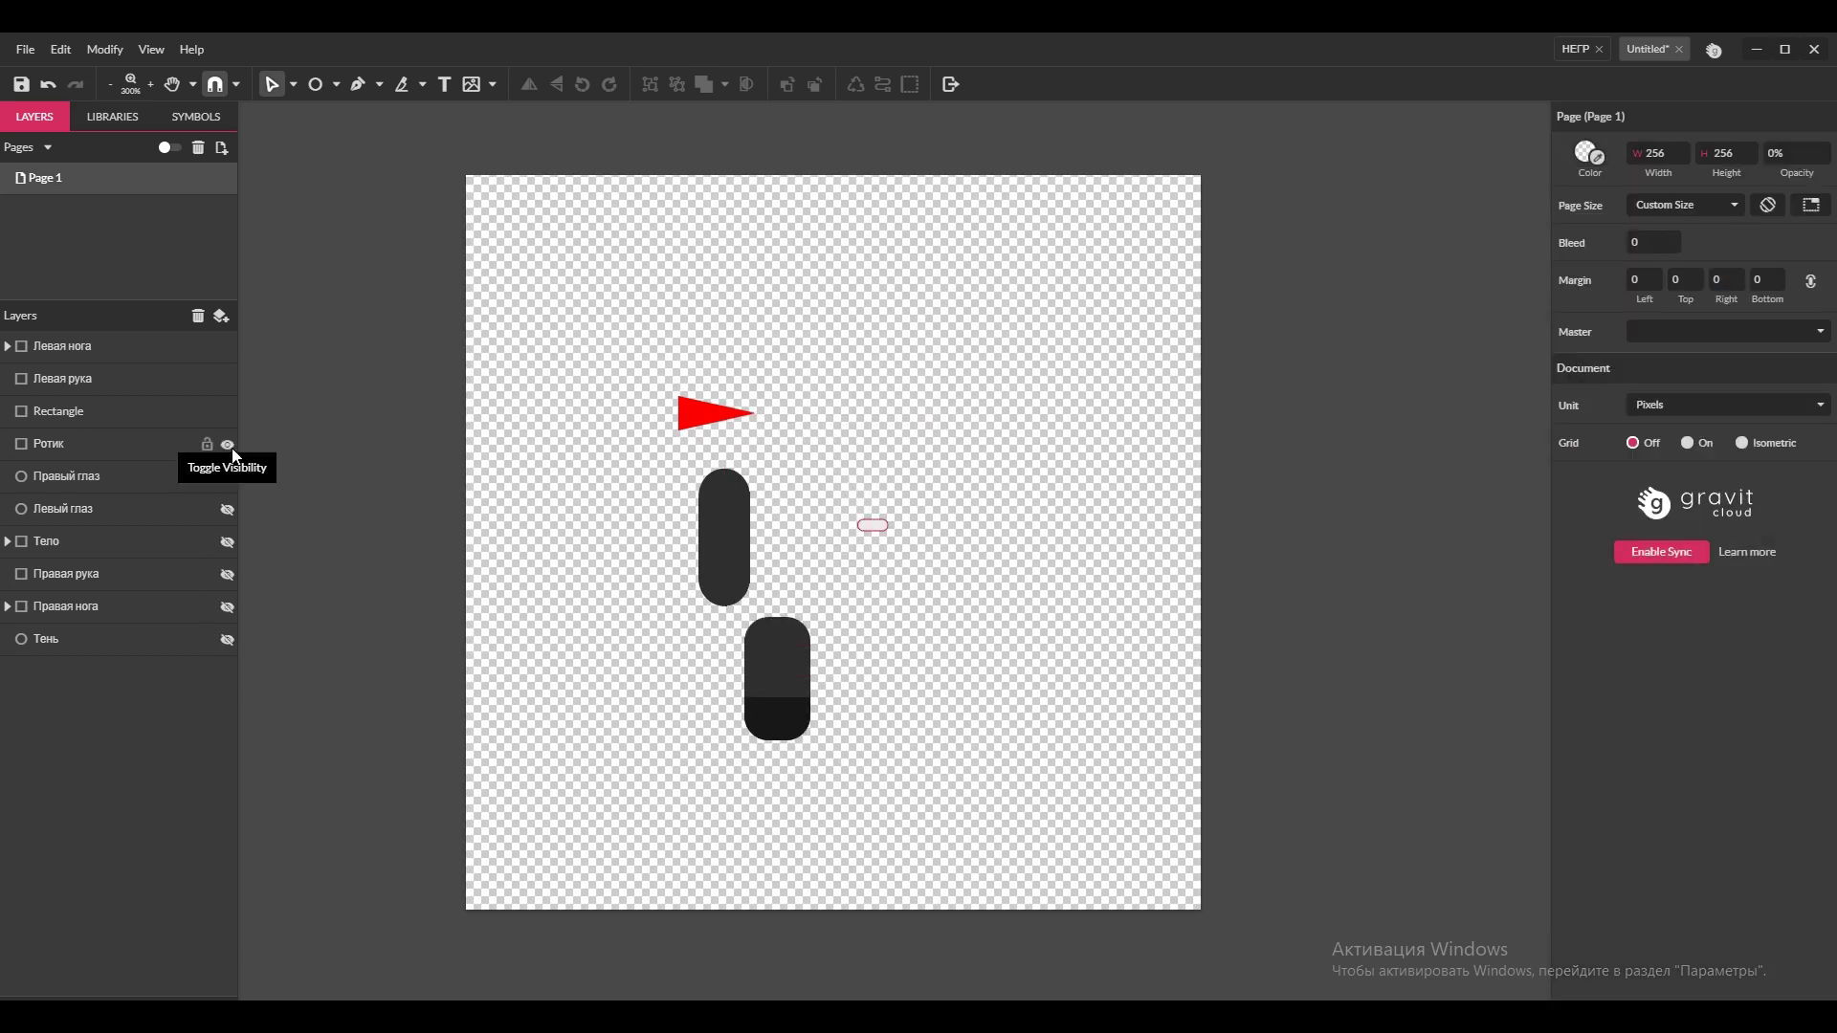
{"action": "left_click", "coordinate": [227, 379]}
Move the left leg to 0,0, size the page 23×43 and export it as PNG.
{"action": "left_click", "coordinate": [797, 686]}
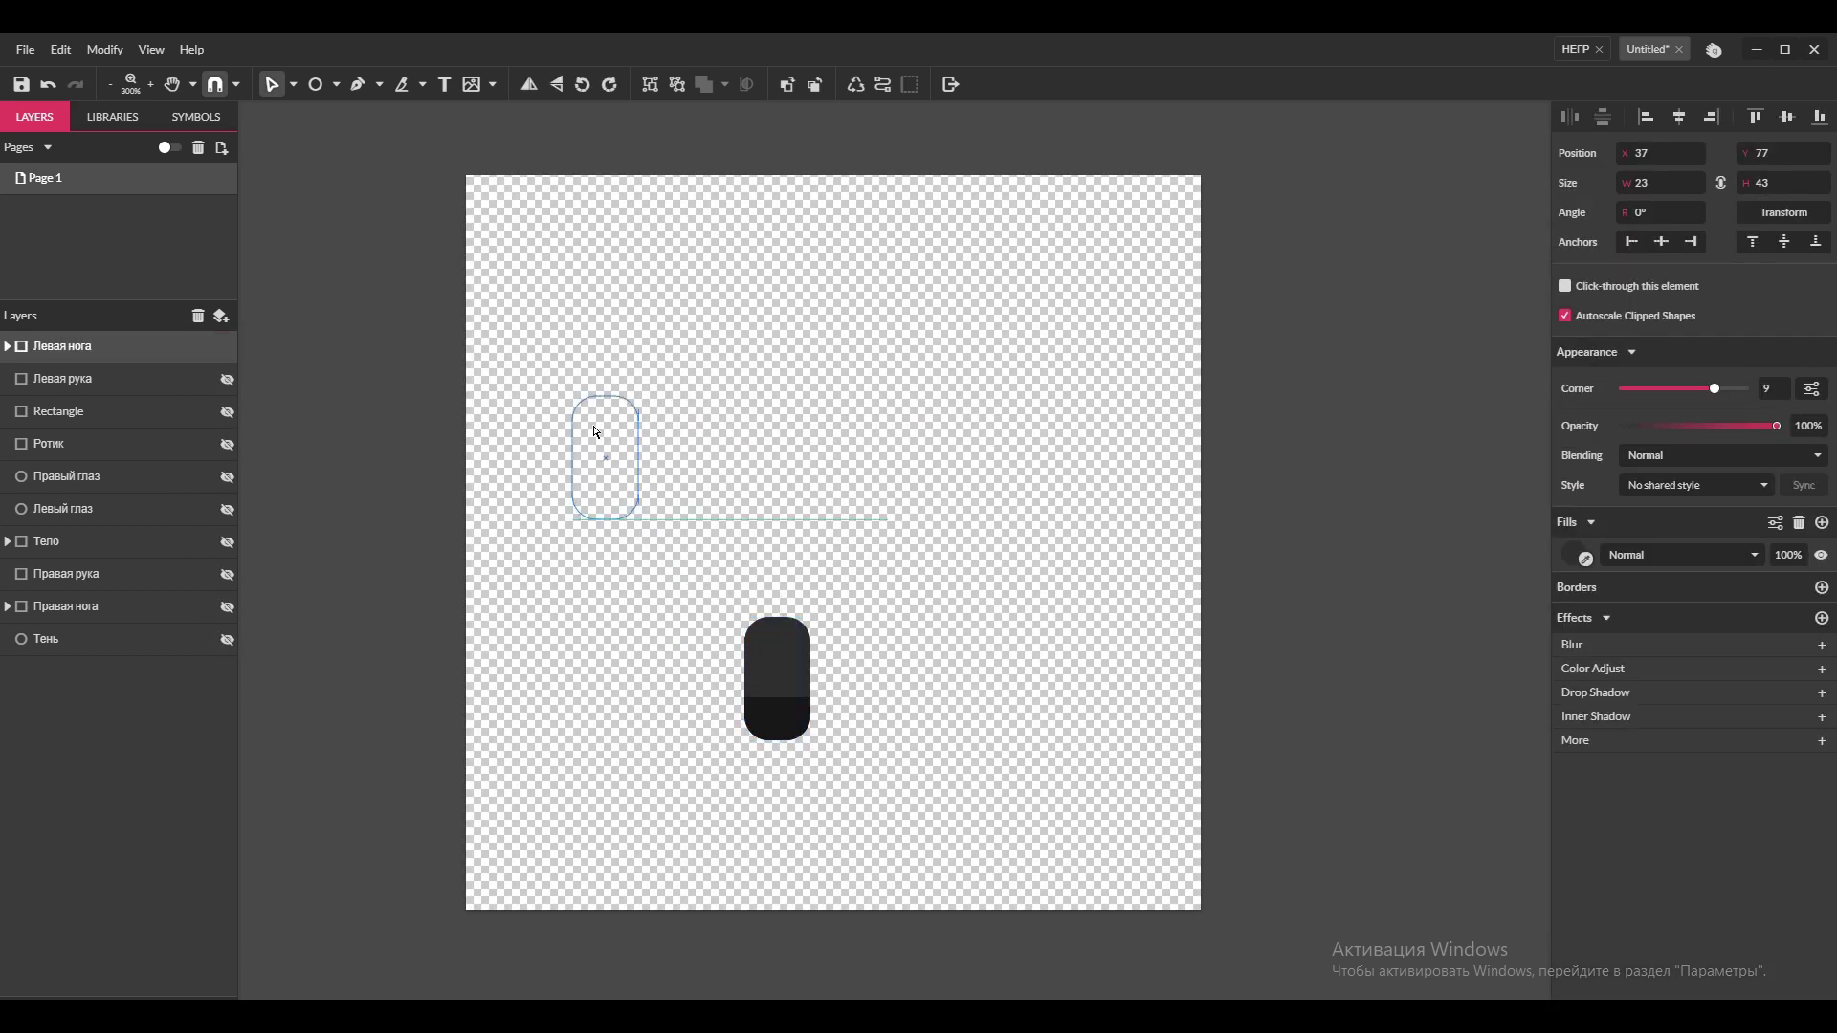
{"action": "left_click_drag", "start_coordinate": [520, 250], "coordinate": [520, 246]}
{"action": "left_click", "coordinate": [1054, 413]}
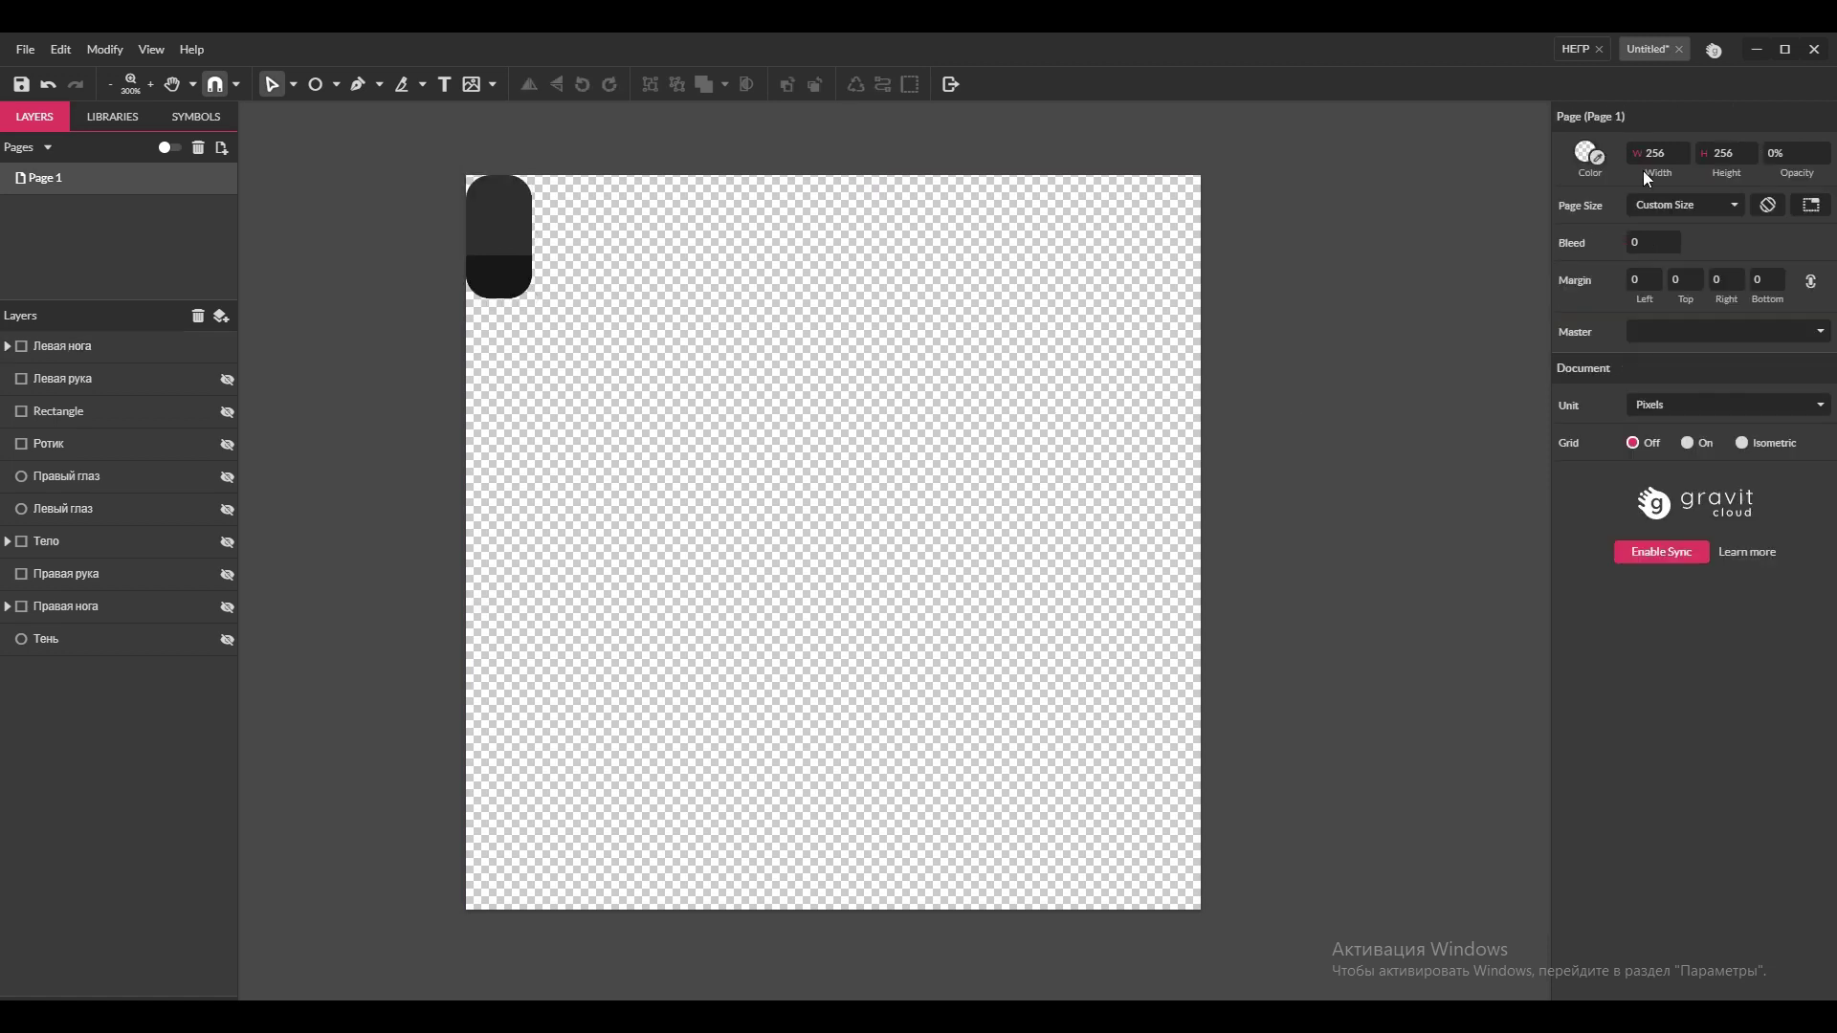
{"action": "key", "text": "Tab"}
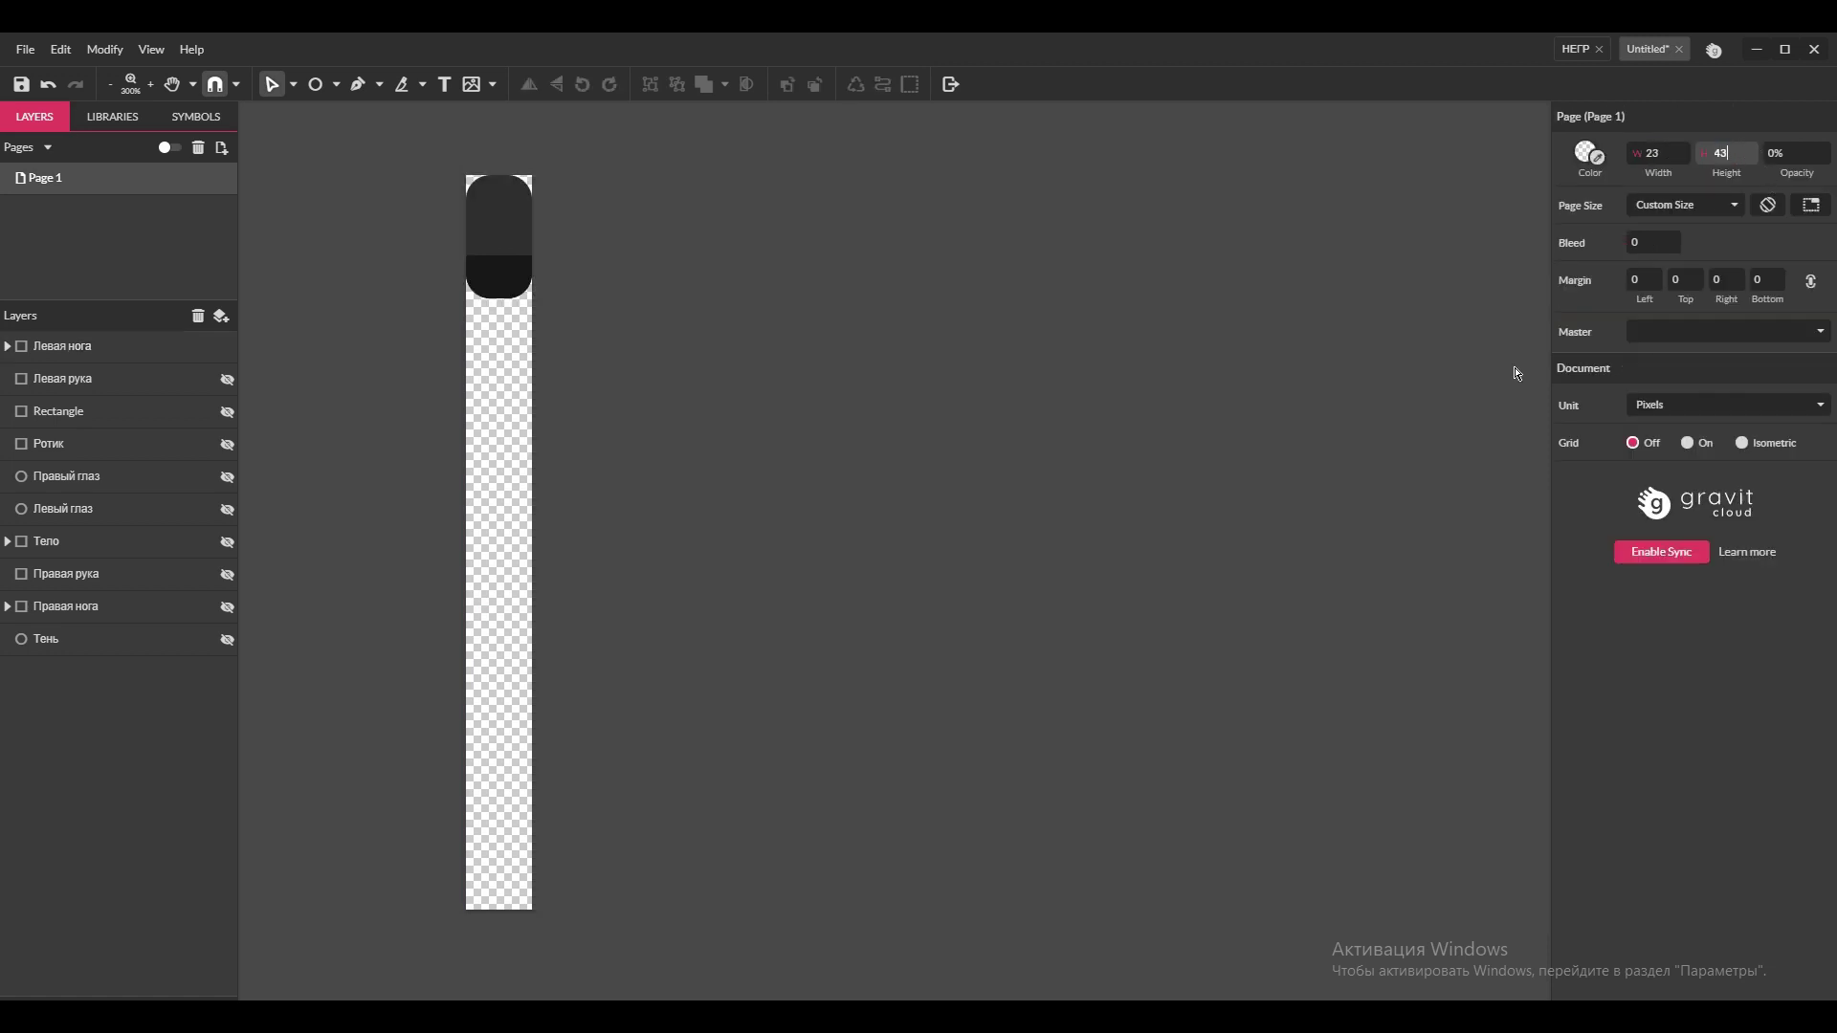
{"action": "key", "text": "Return"}
{"action": "left_click", "coordinate": [25, 49]}
{"action": "mouse_move", "coordinate": [129, 371]}
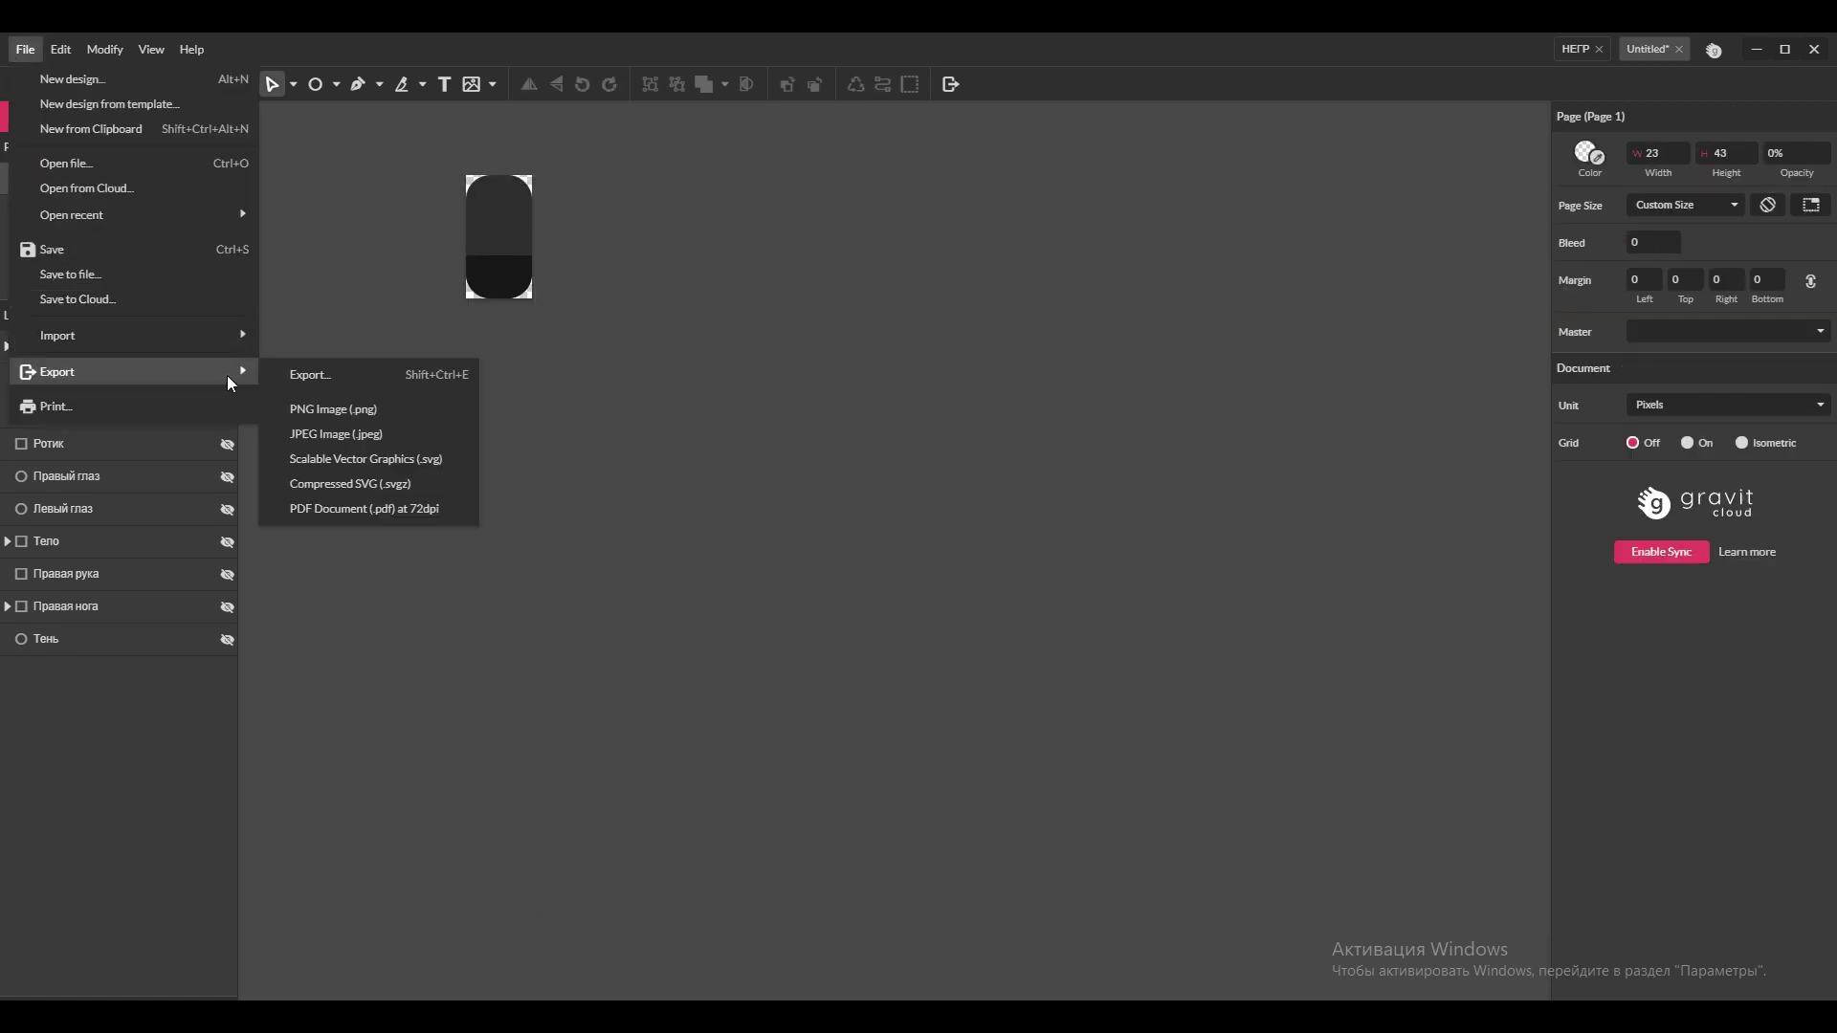
{"action": "left_click", "coordinate": [333, 408]}
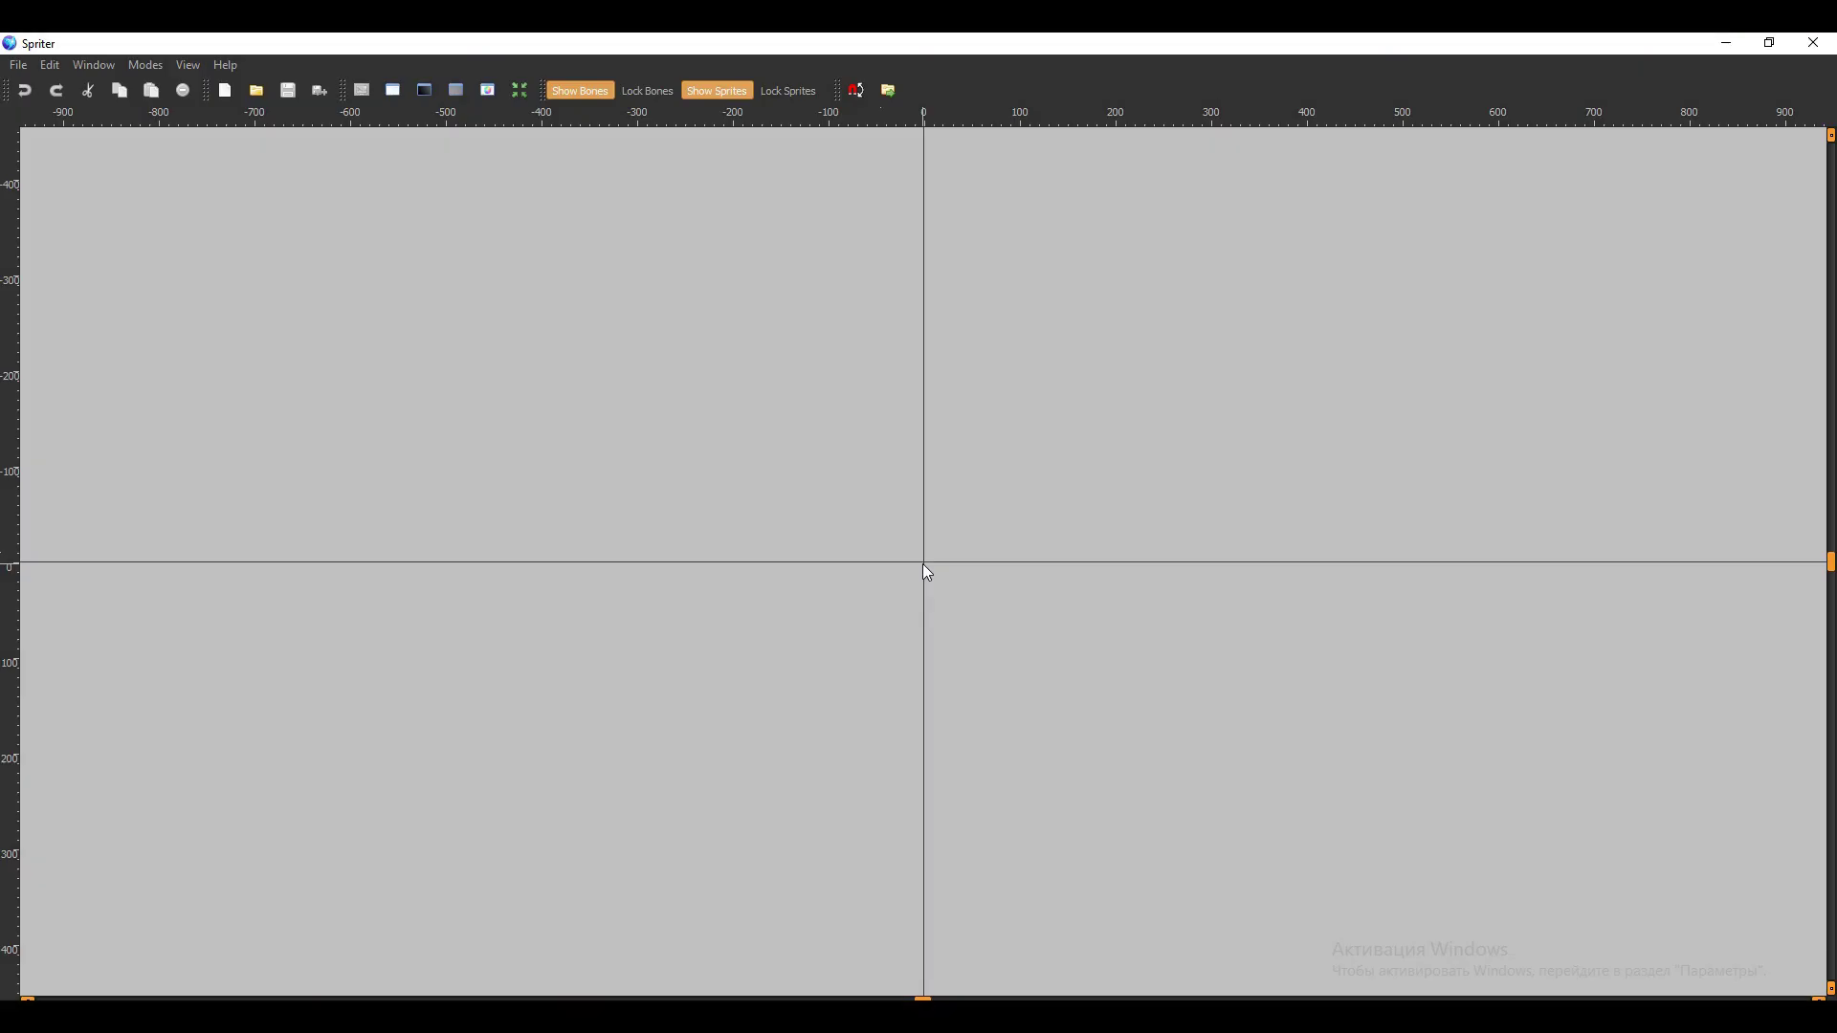
Create a new Spriter project rooted at the desktop folder Частички негретосика.
{"action": "left_click", "coordinate": [19, 65]}
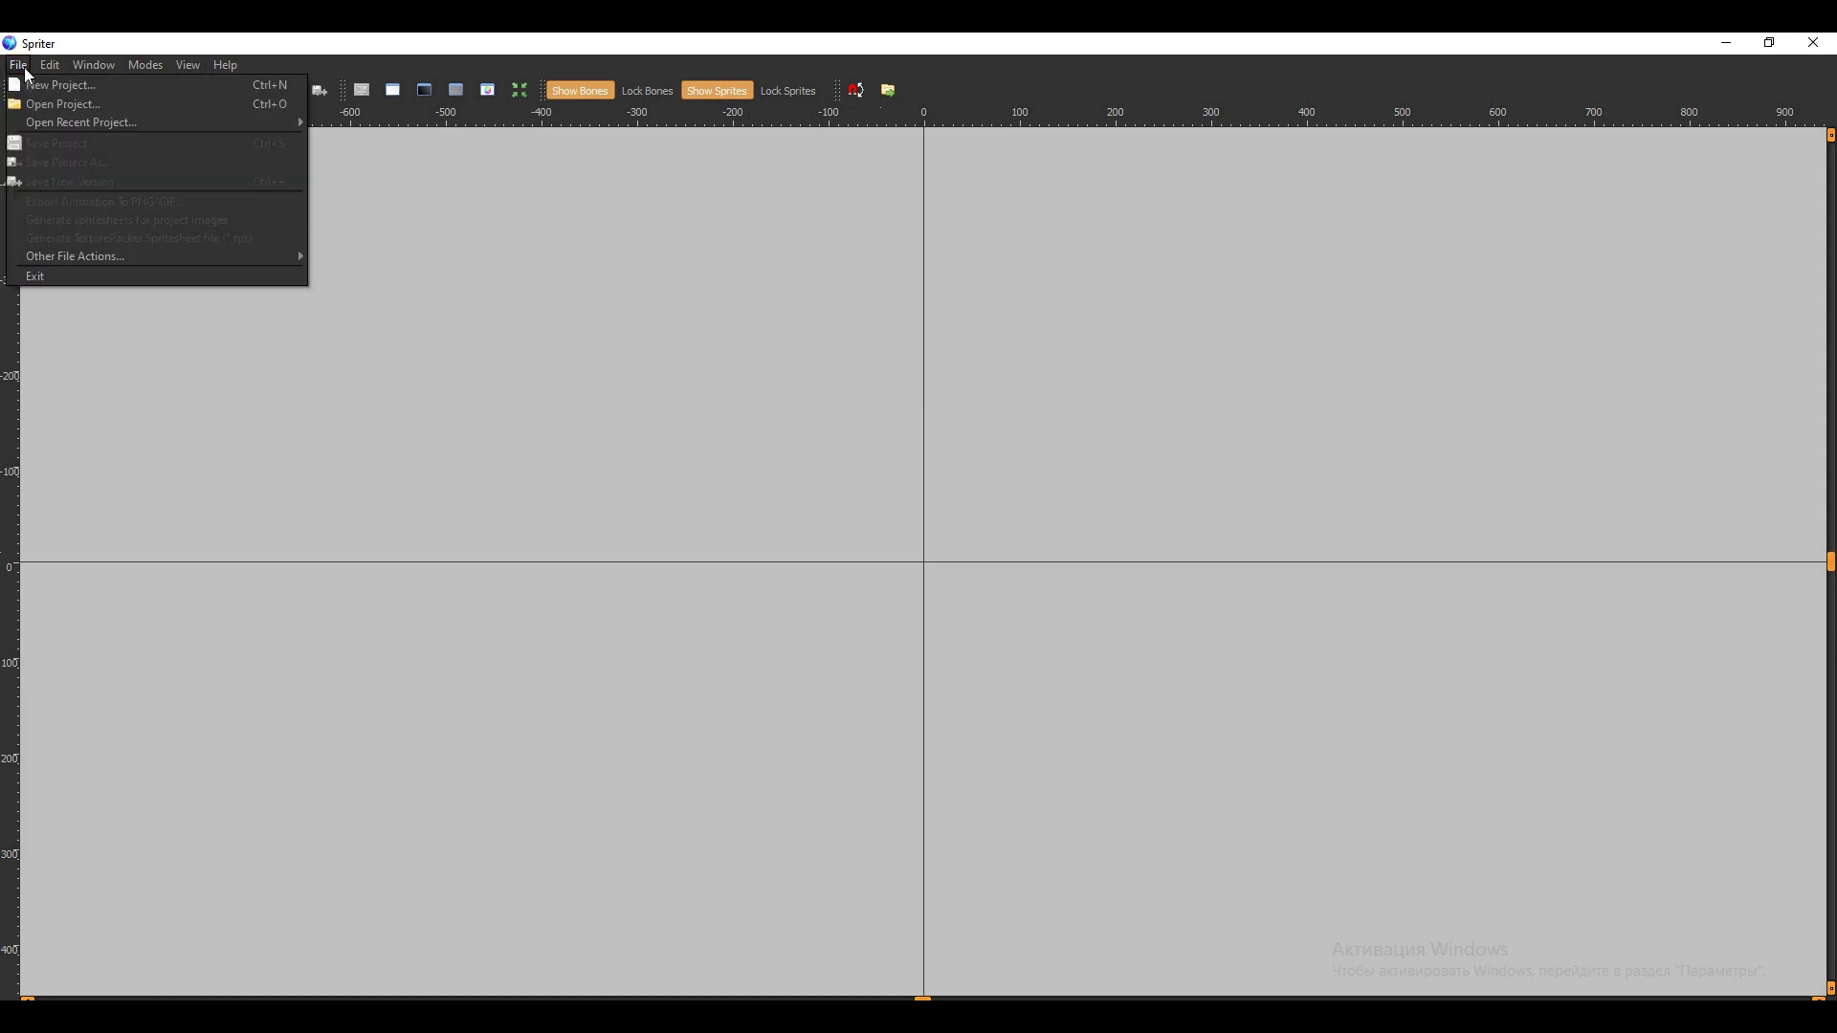
{"action": "left_click", "coordinate": [47, 91]}
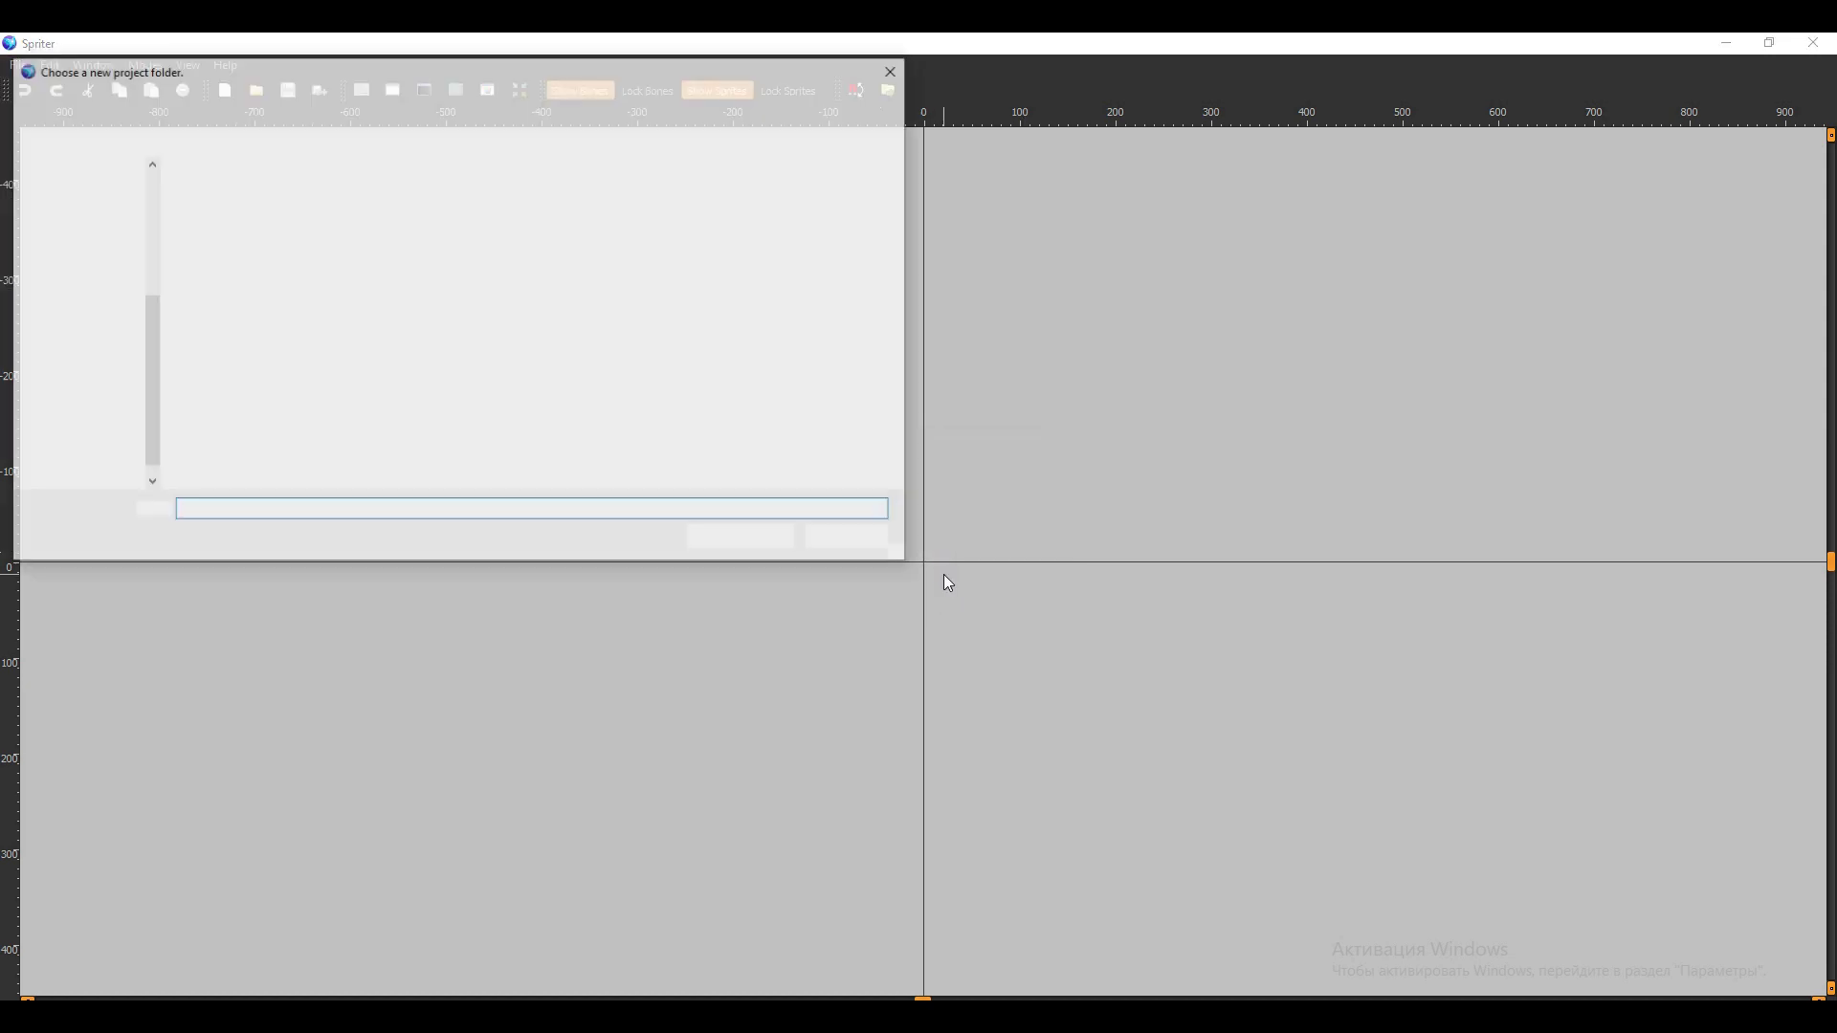
{"action": "left_click", "coordinate": [95, 386]}
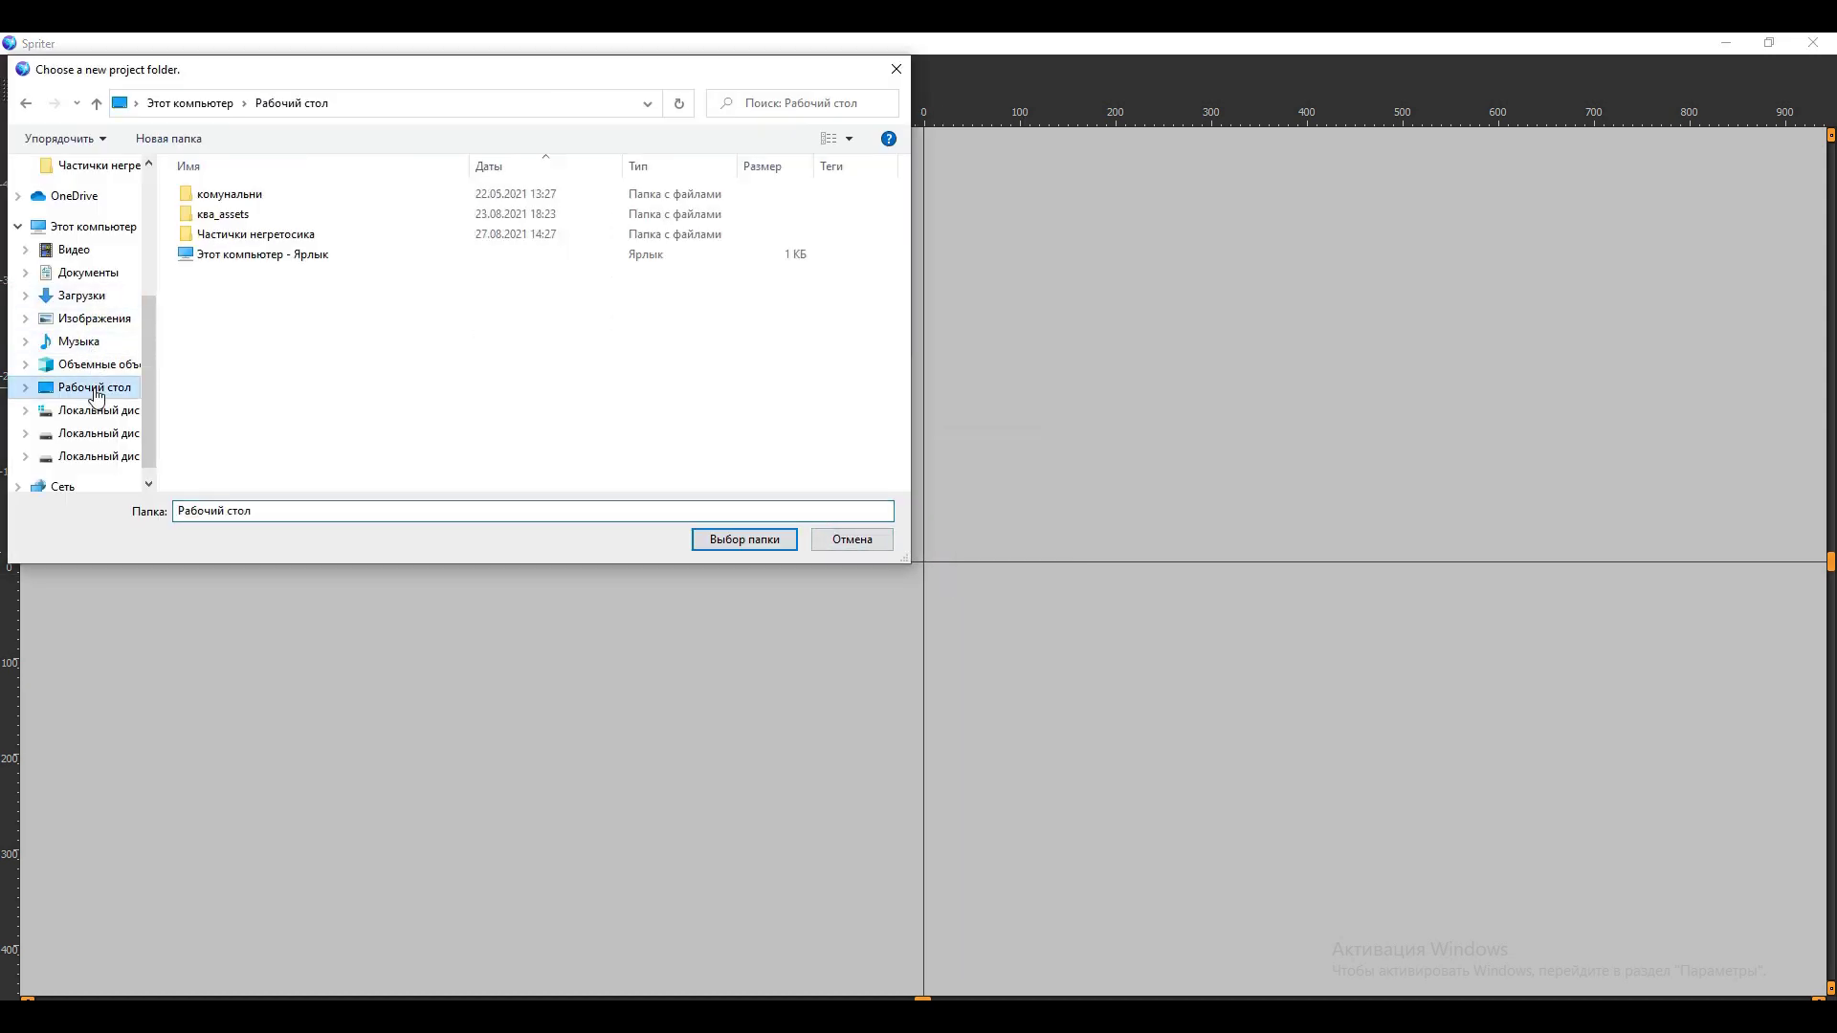
{"action": "left_click", "coordinate": [256, 234]}
{"action": "left_click", "coordinate": [727, 538]}
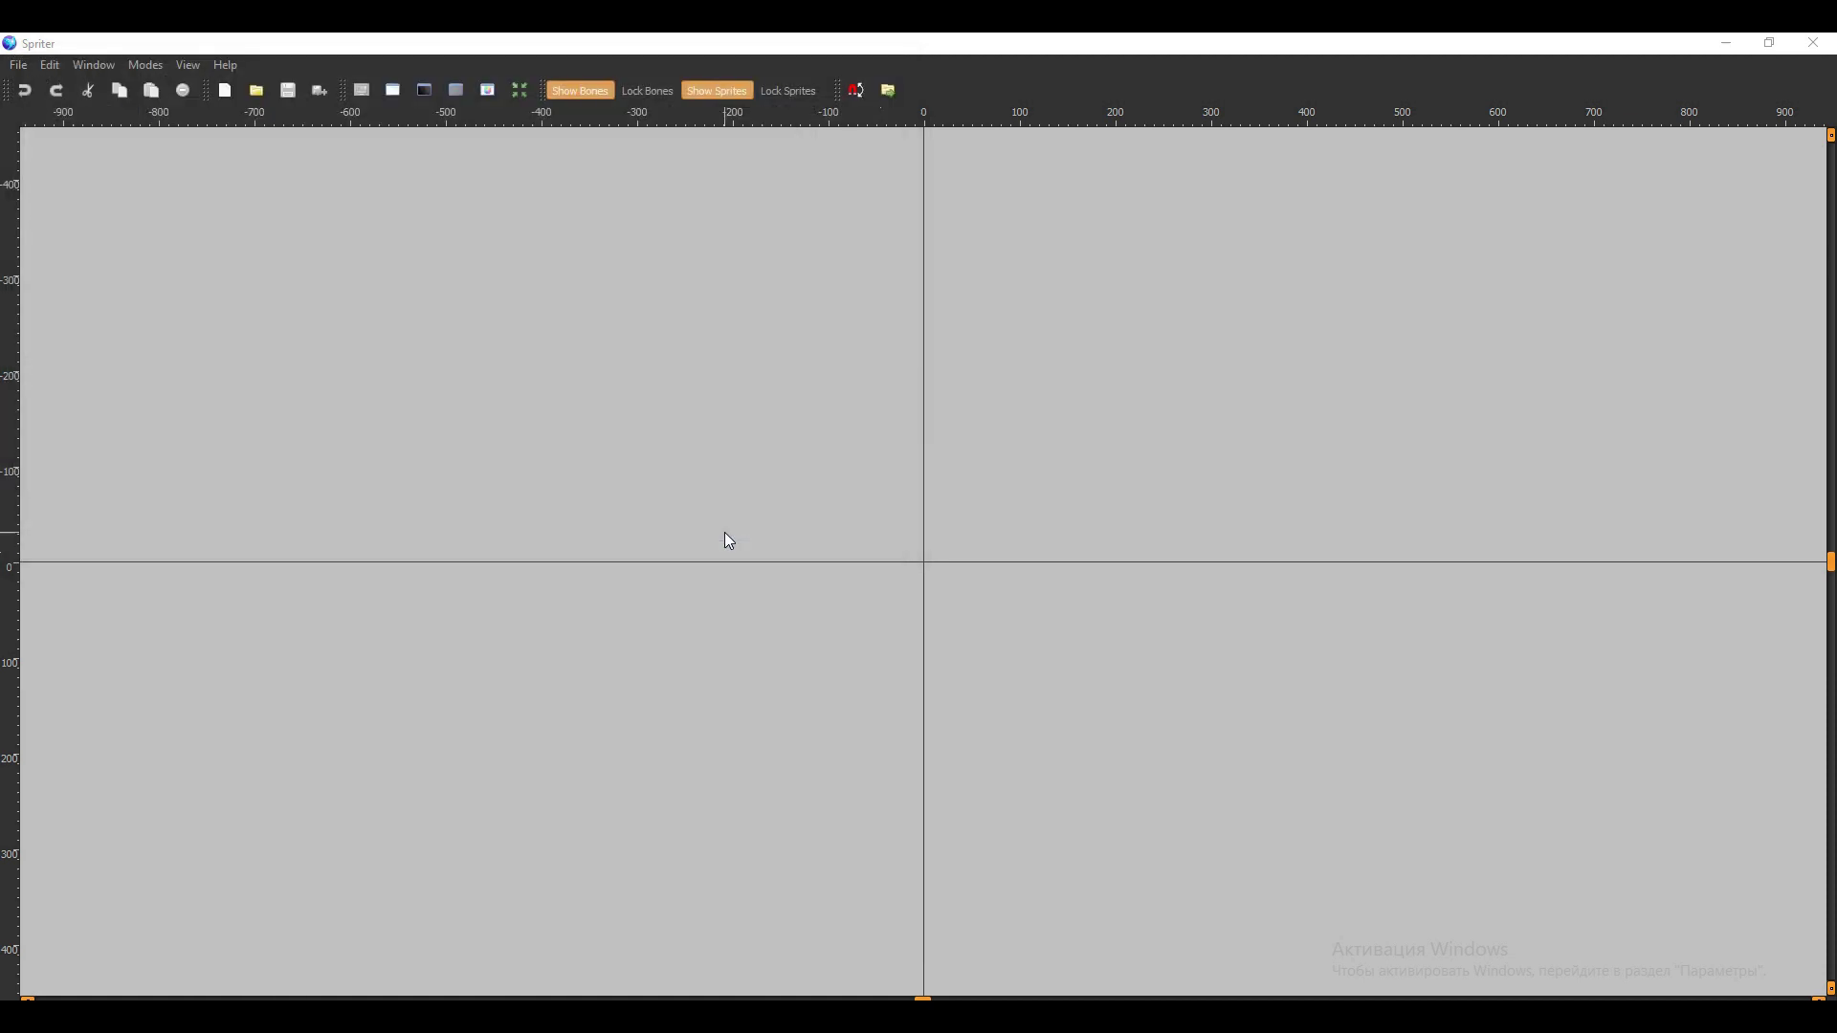
Pose the body, eyes, mouth, arms, bandana and shadow for the mid-animation key.
{"action": "left_click_drag", "start_coordinate": [1823, 222], "coordinate": [1823, 243]}
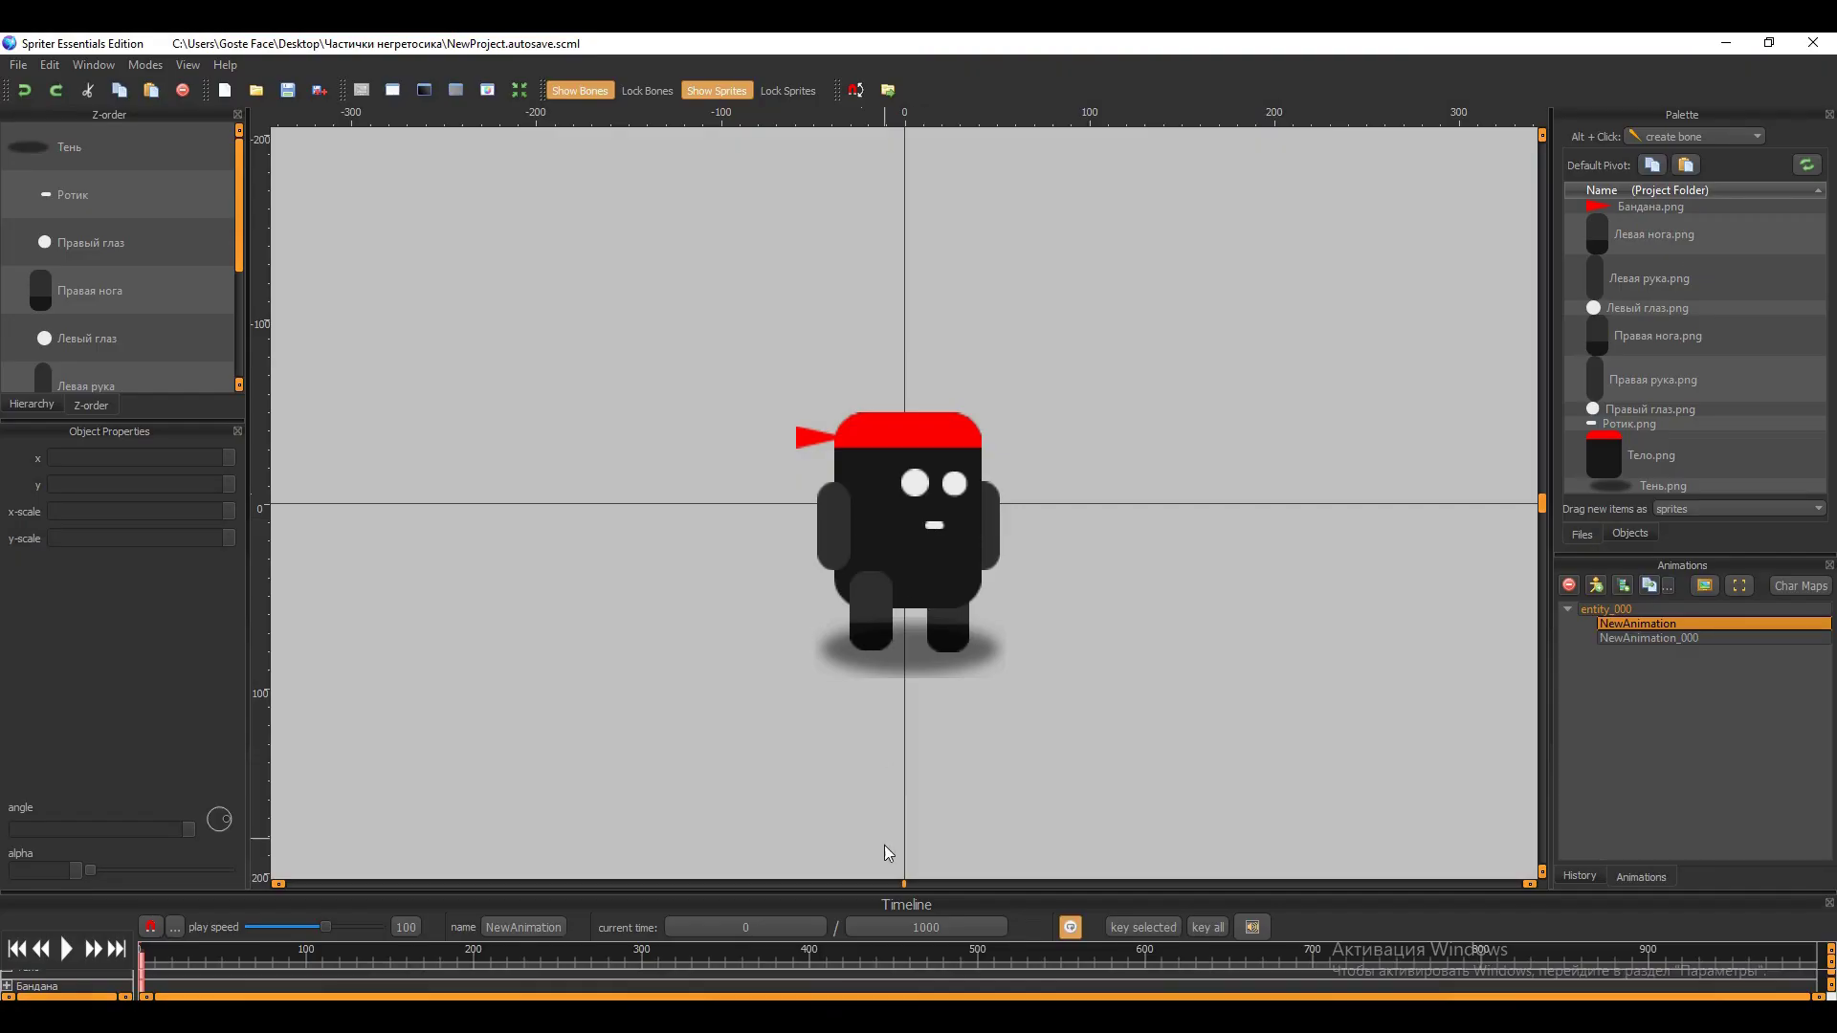
{"action": "left_click_drag", "start_coordinate": [932, 710], "coordinate": [940, 672]}
{"action": "left_click_drag", "start_coordinate": [981, 355], "coordinate": [892, 421]}
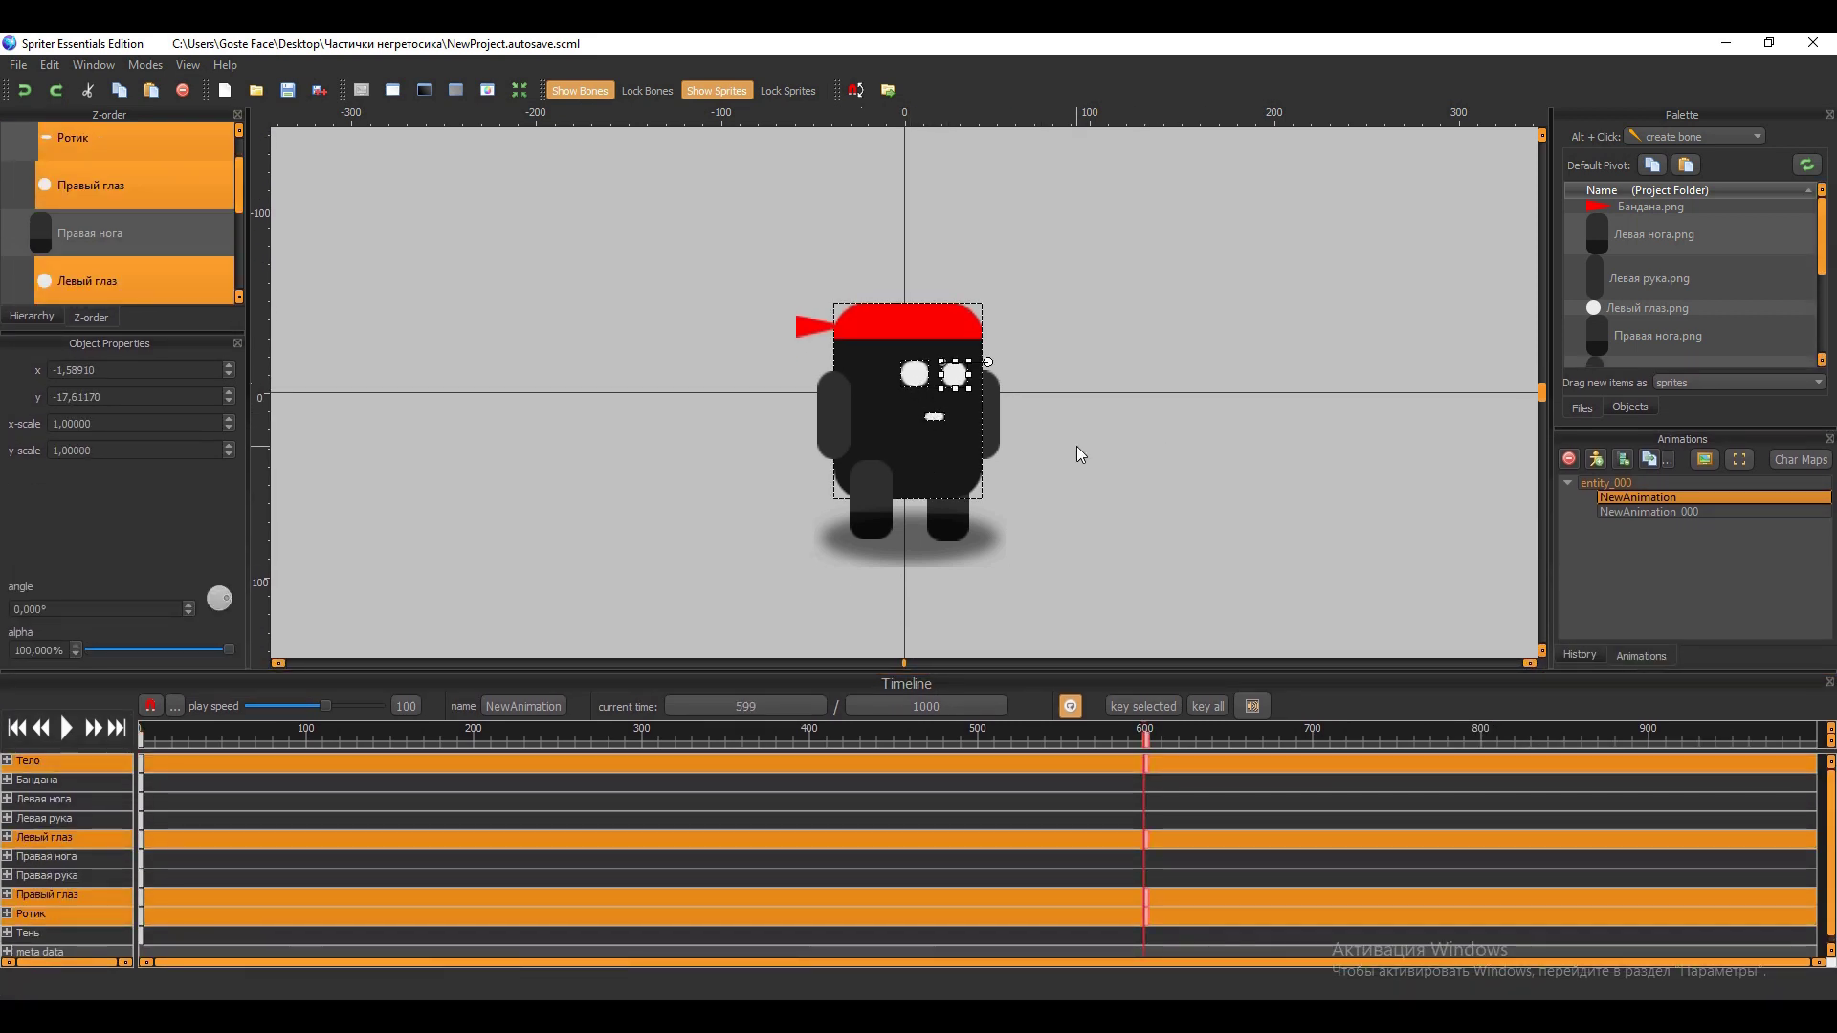
{"action": "left_click", "coordinate": [842, 423], "text": "ctrl"}
{"action": "left_click", "coordinate": [996, 419], "text": "ctrl"}
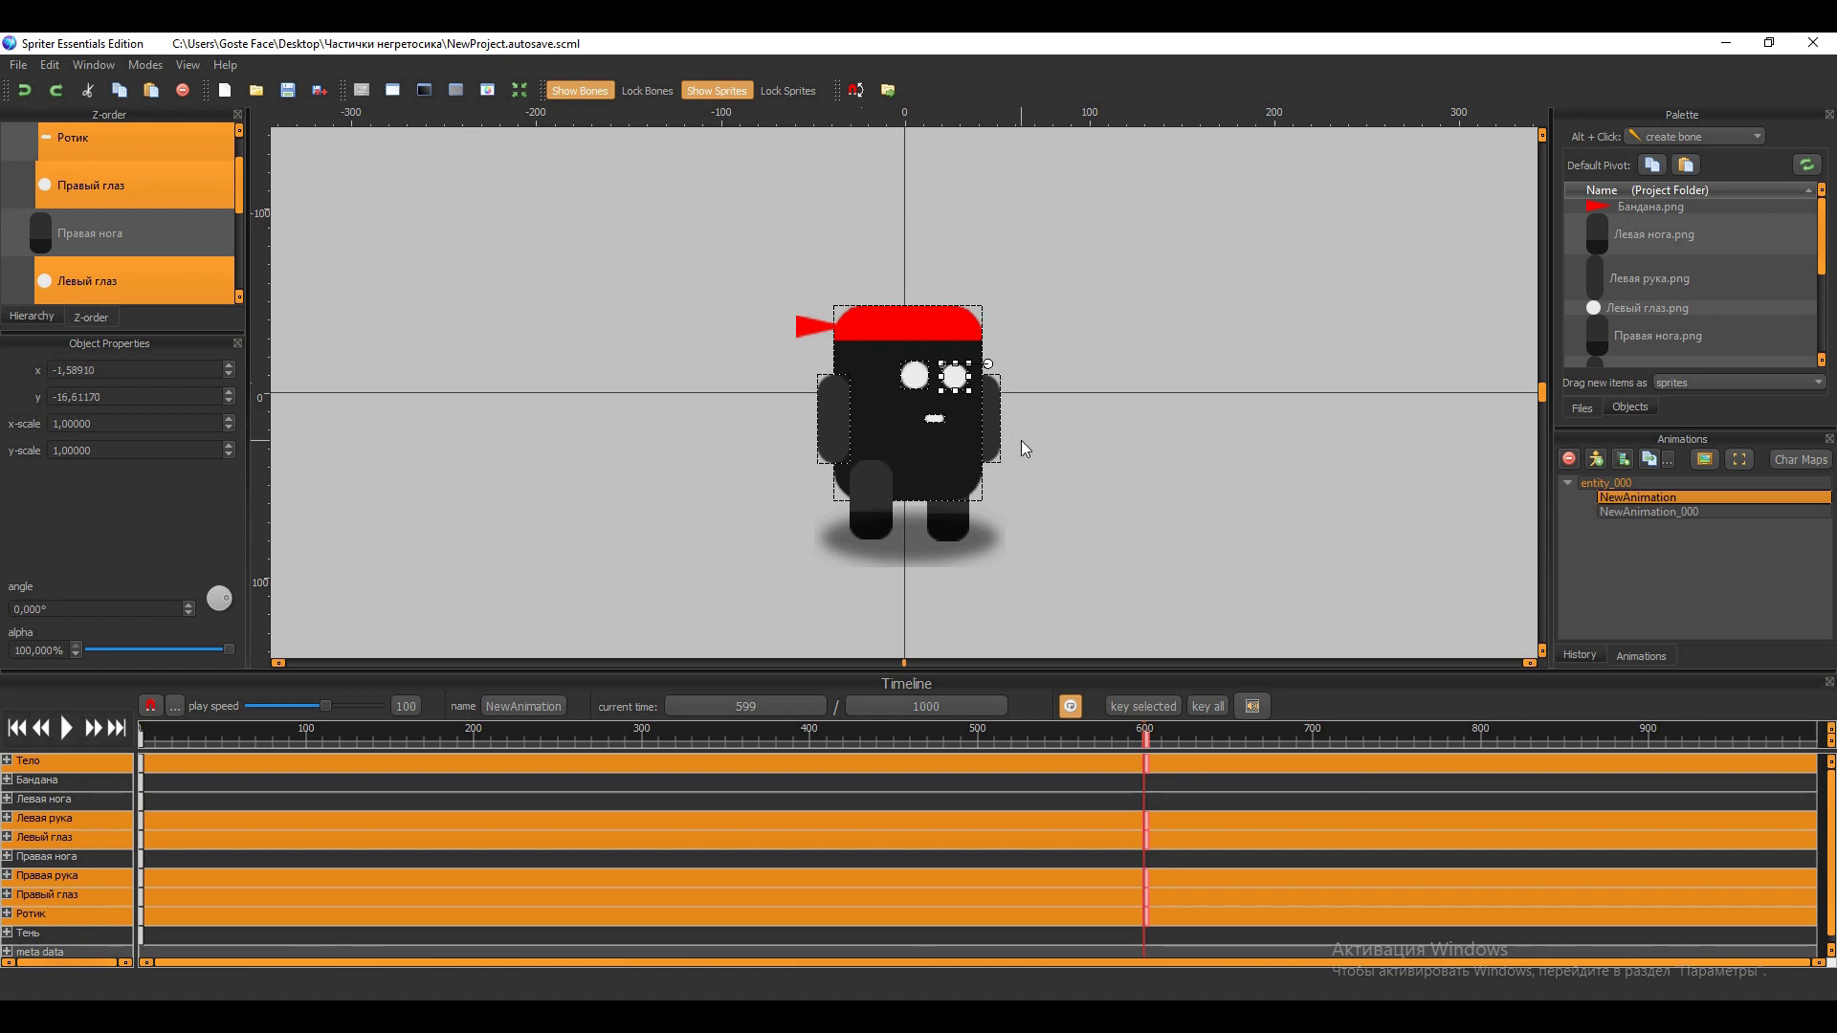
{"action": "left_click", "coordinate": [842, 330]}
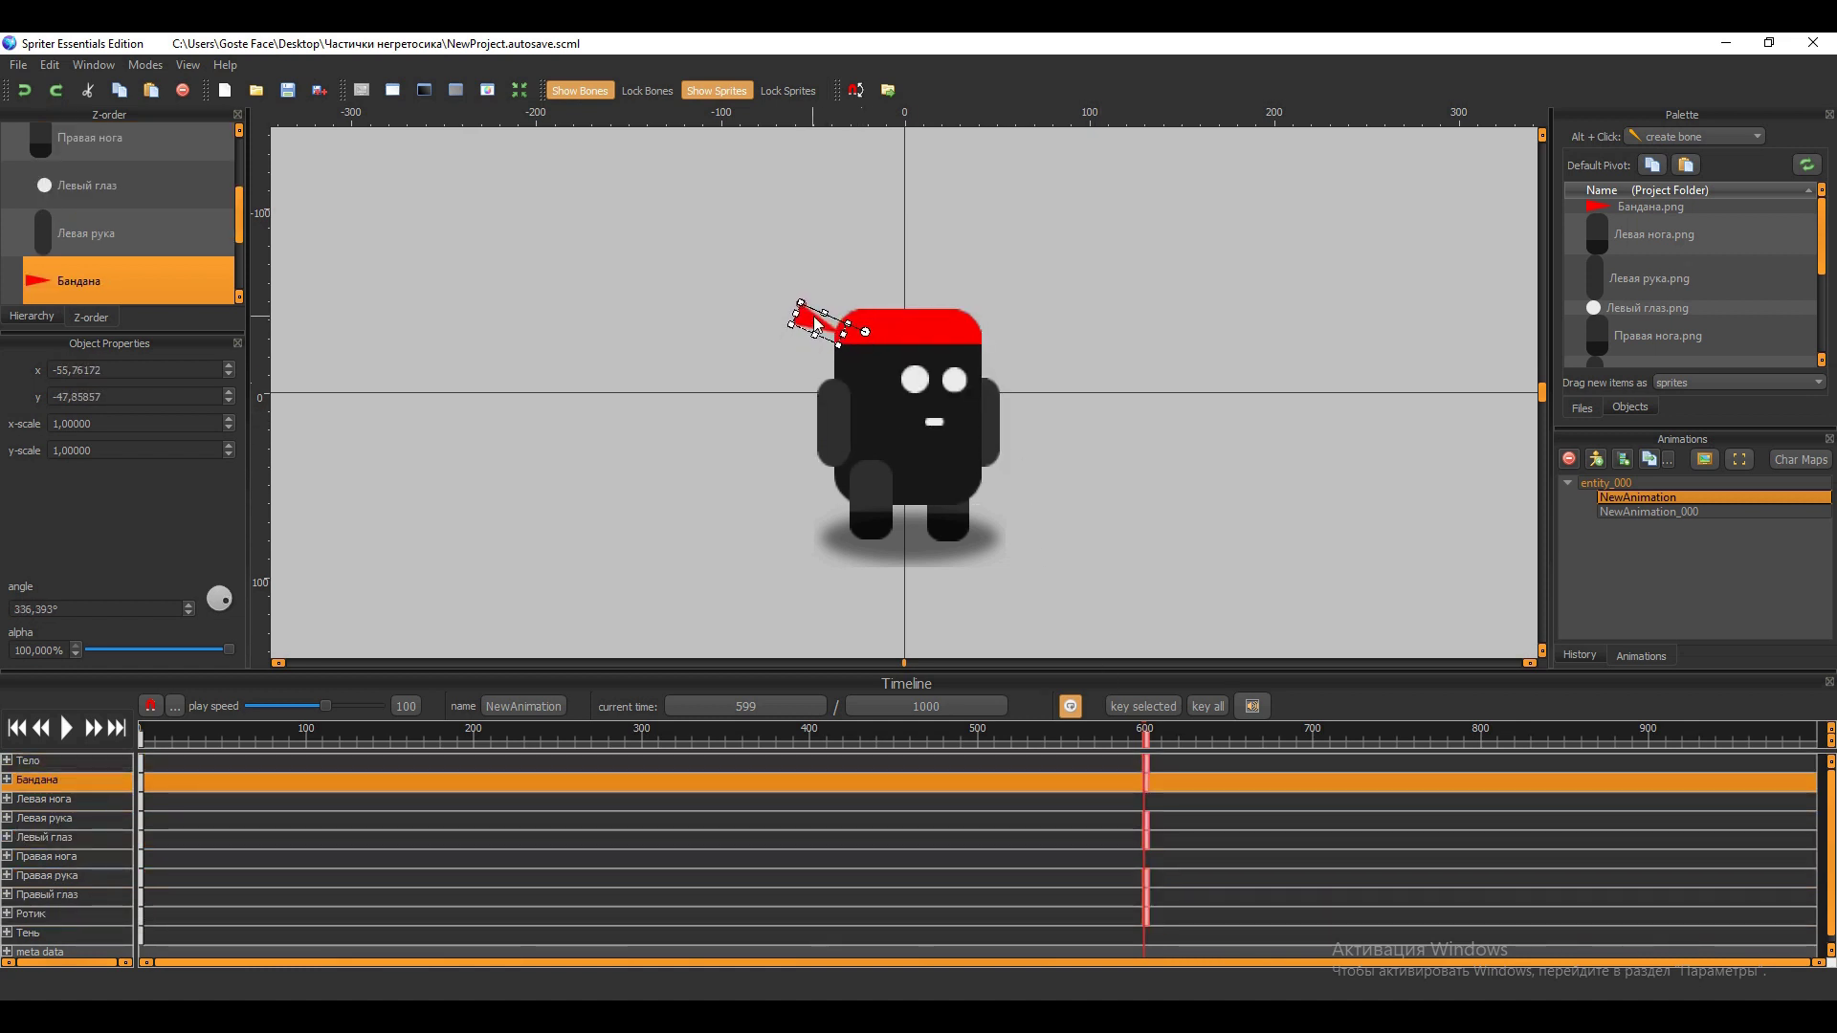
{"action": "left_click", "coordinate": [894, 533]}
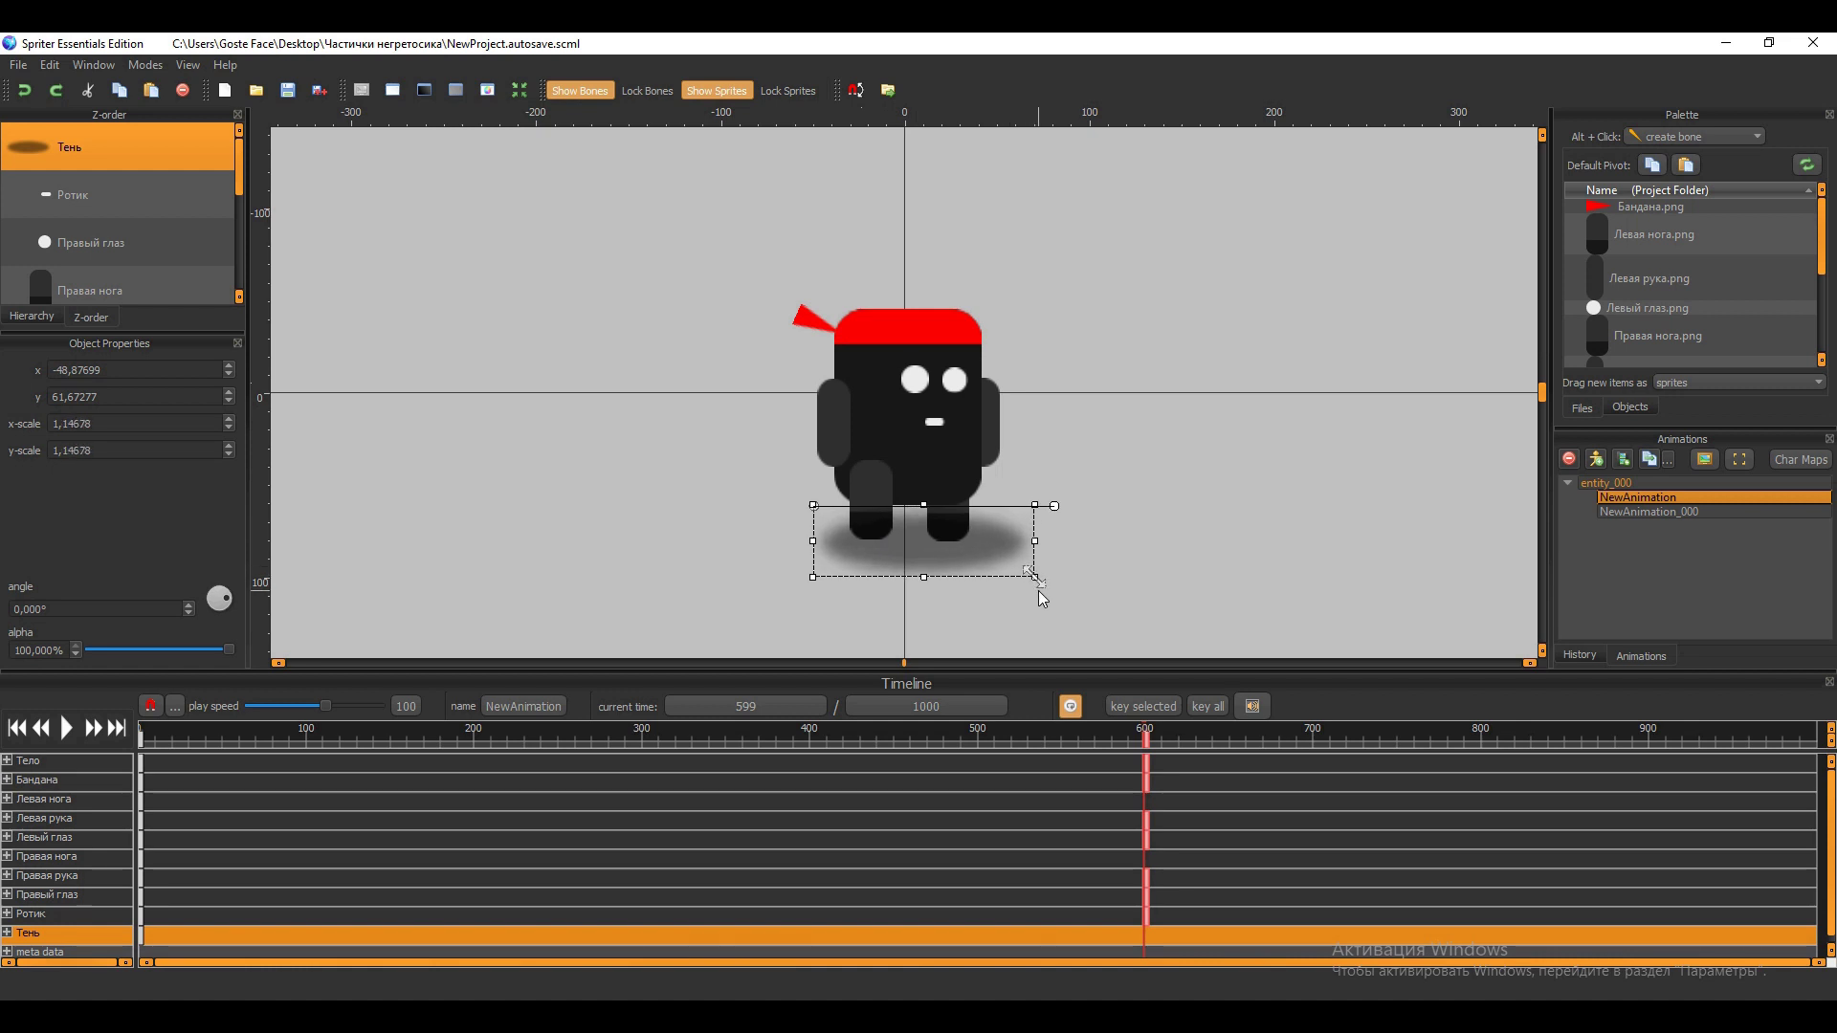
Preview the animation, adjust the arm selections, and rename NewAnimation.
{"action": "left_click", "coordinate": [63, 731]}
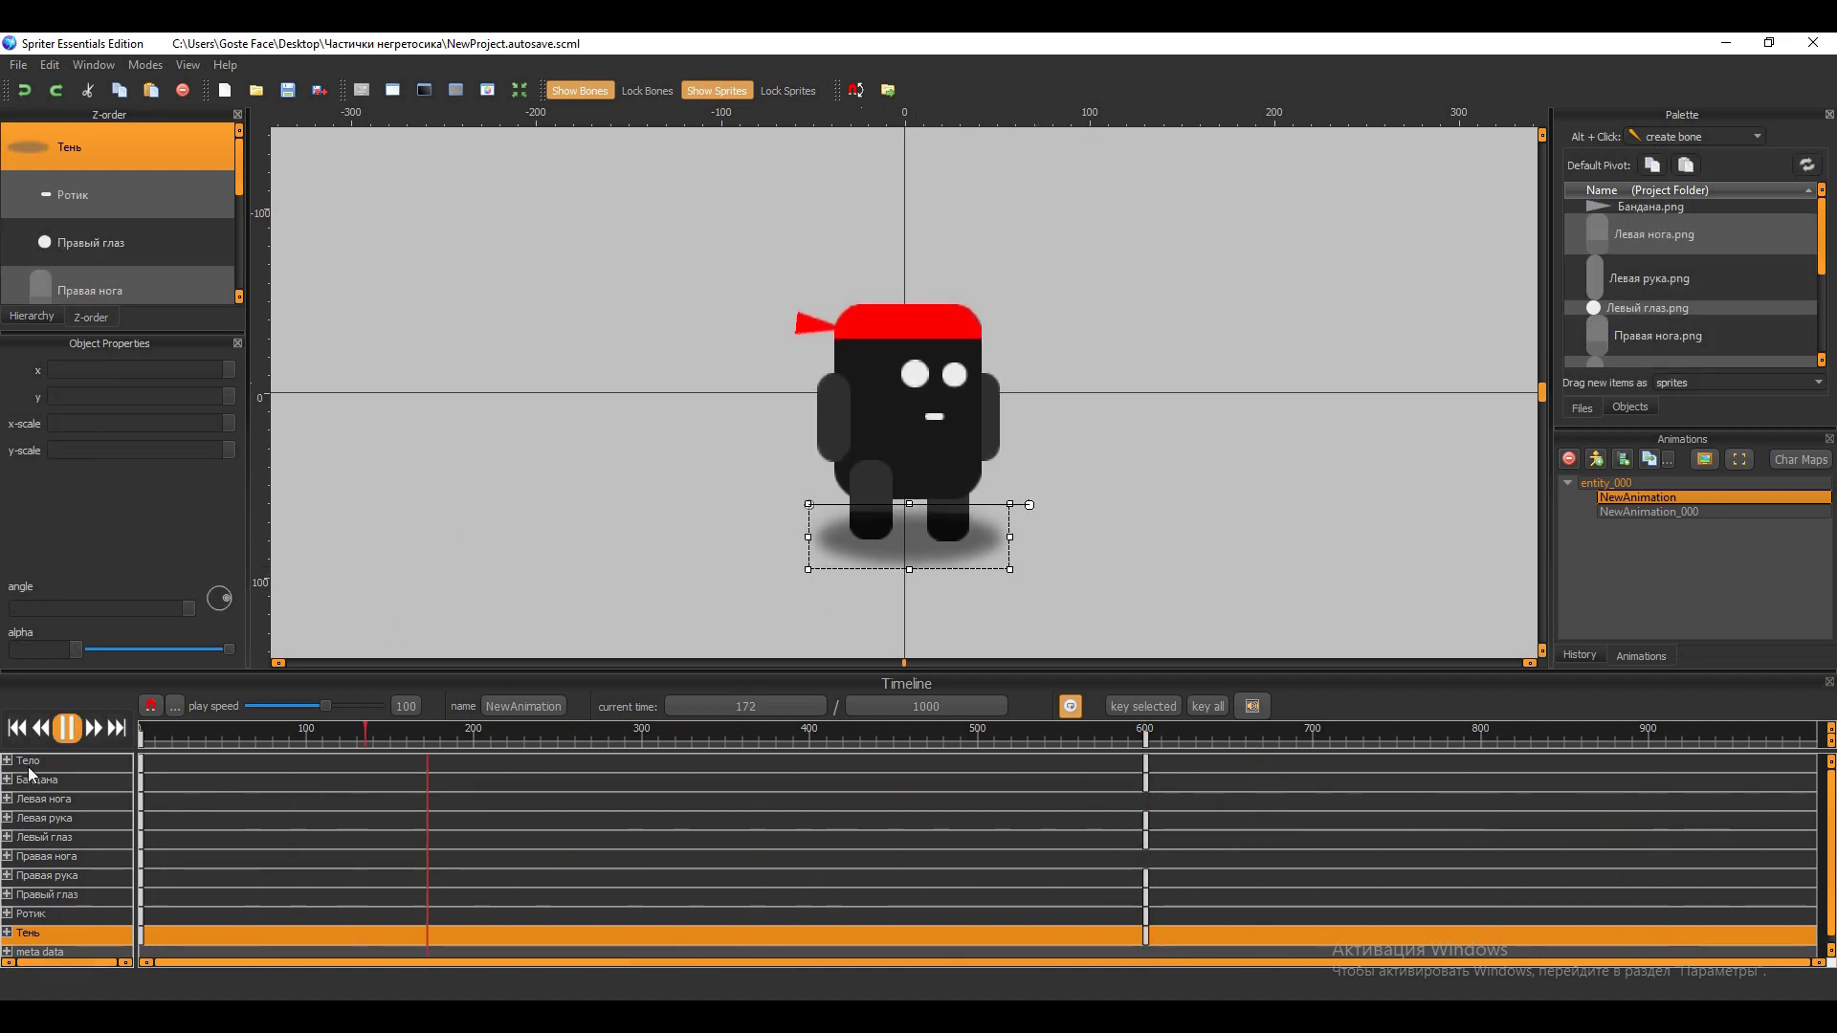
{"action": "left_click", "coordinate": [848, 424]}
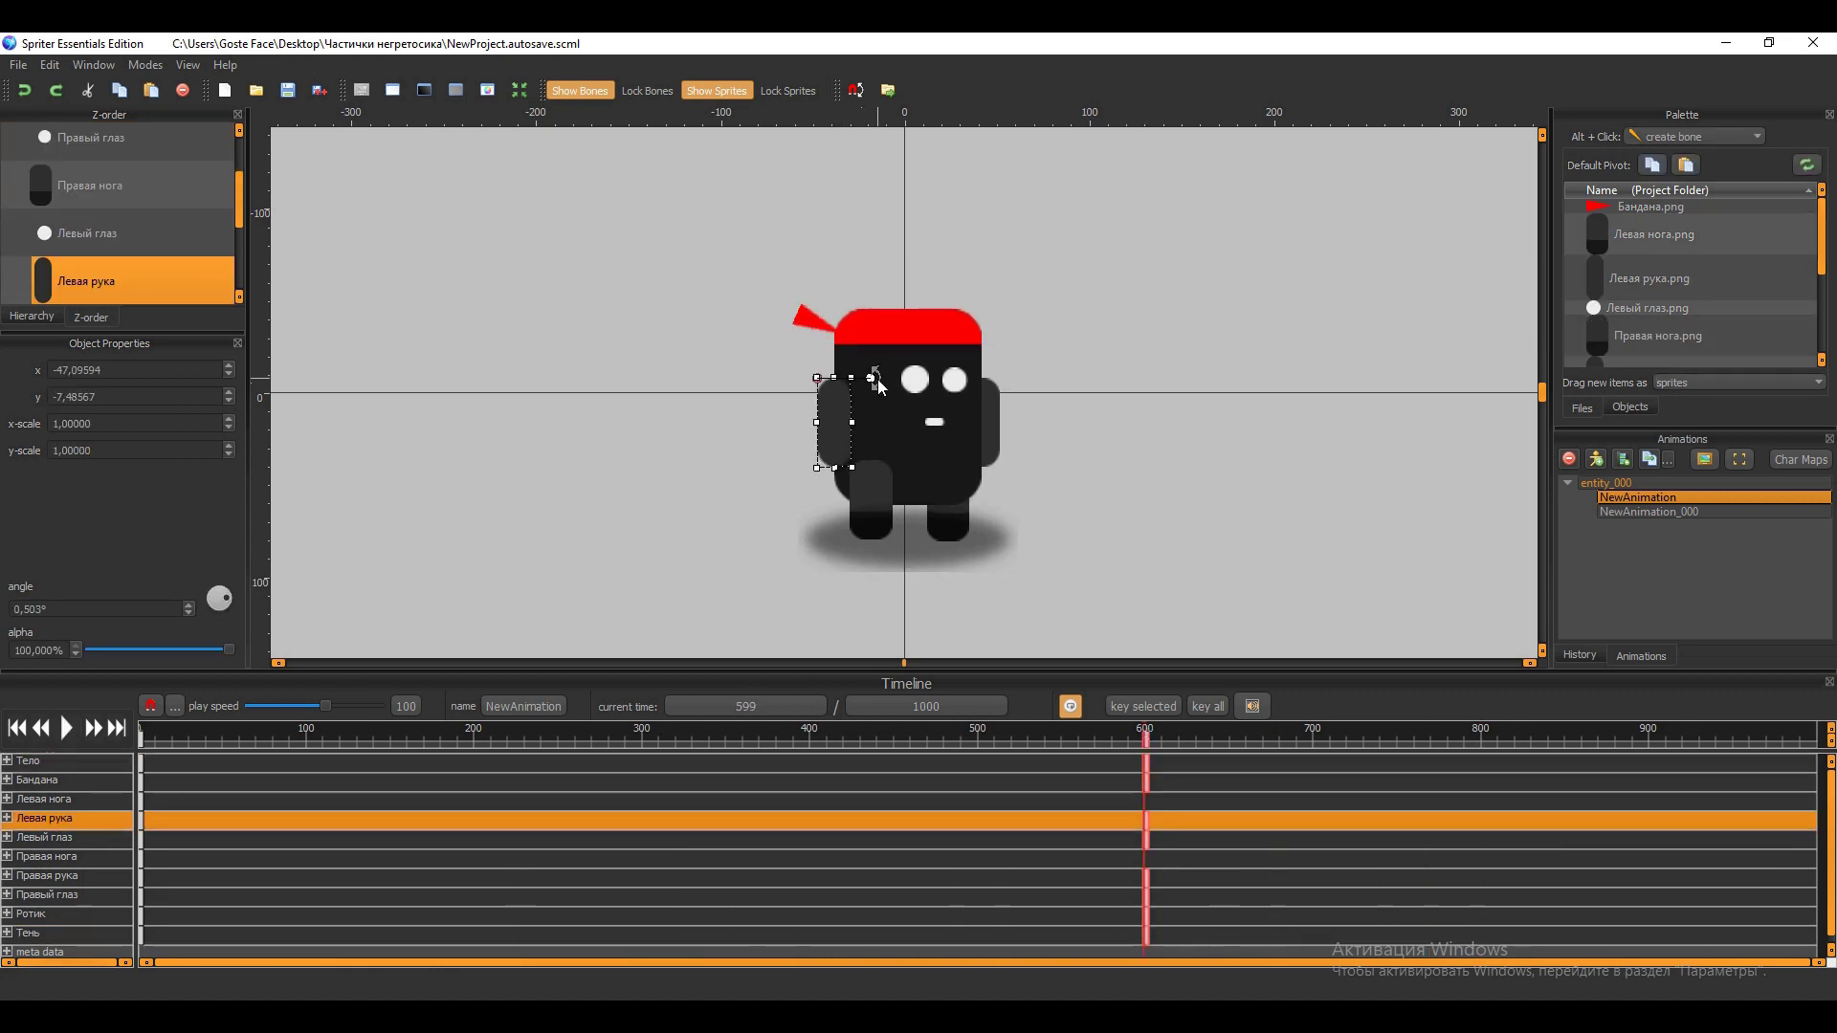
{"action": "left_click", "coordinate": [991, 416]}
{"action": "left_click", "coordinate": [1021, 373]}
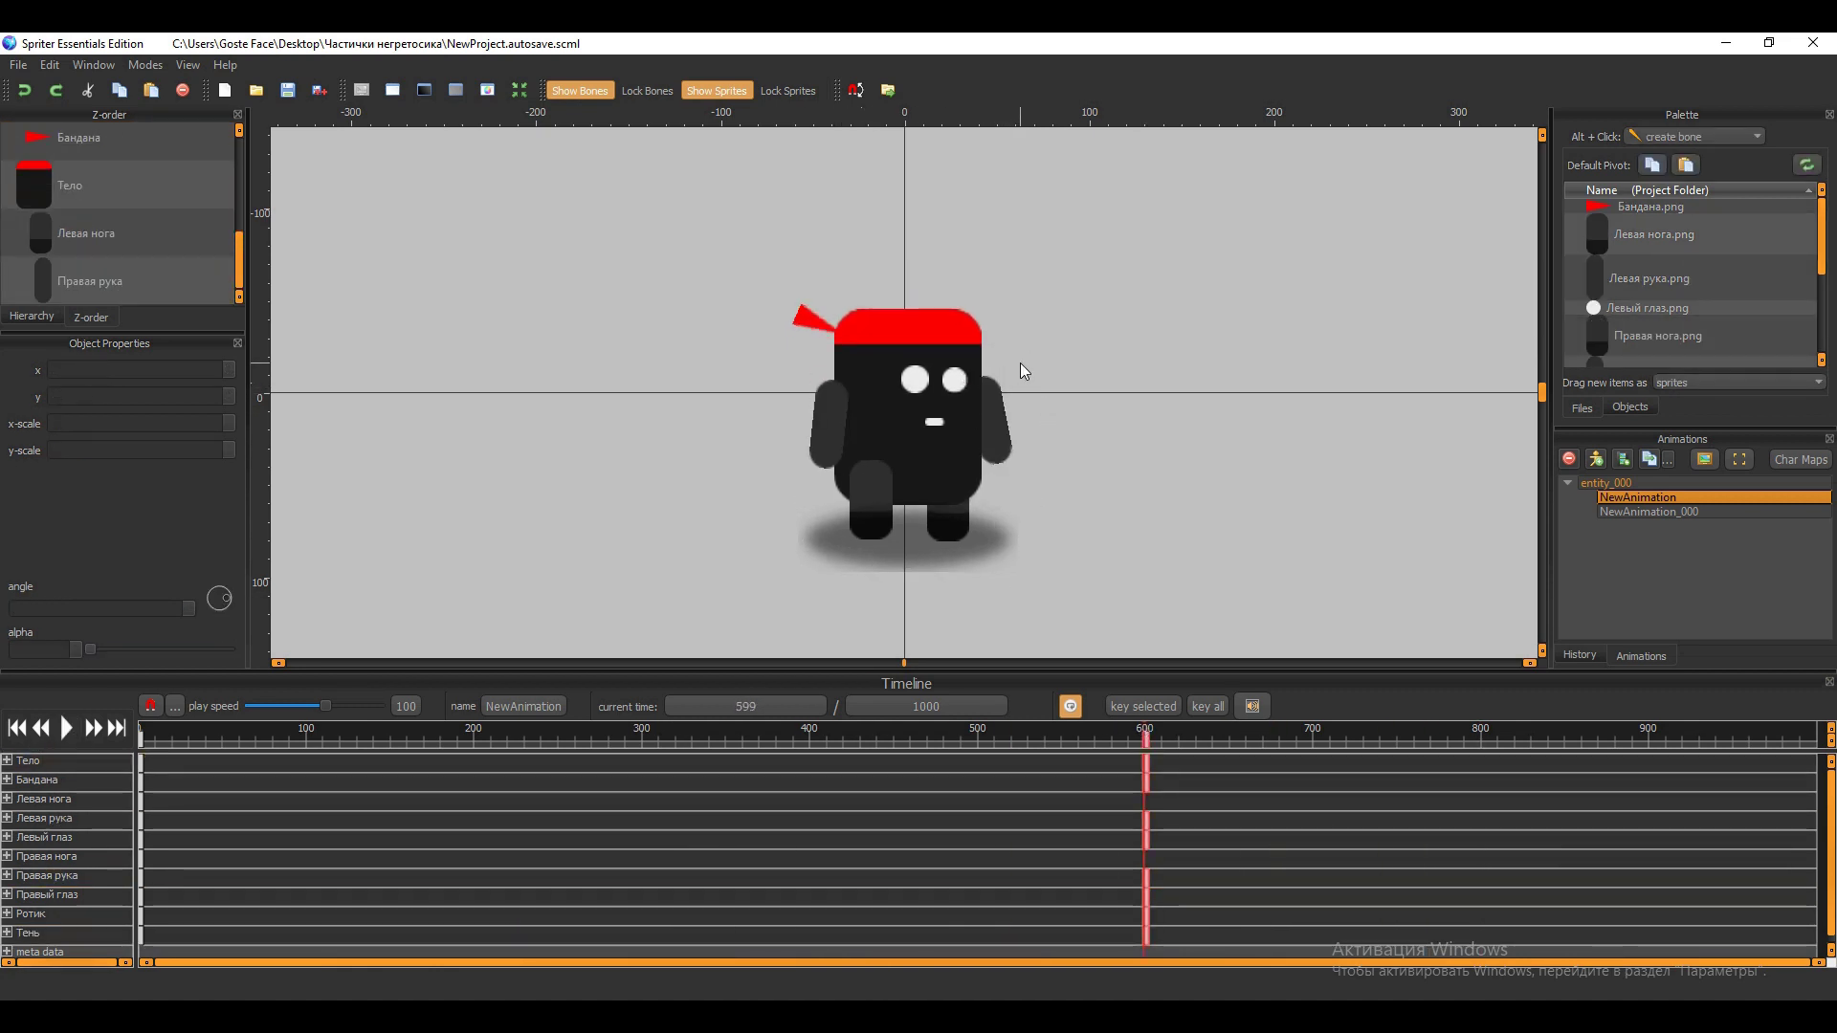
{"action": "left_click", "coordinate": [1014, 375]}
{"action": "left_click", "coordinate": [67, 729]}
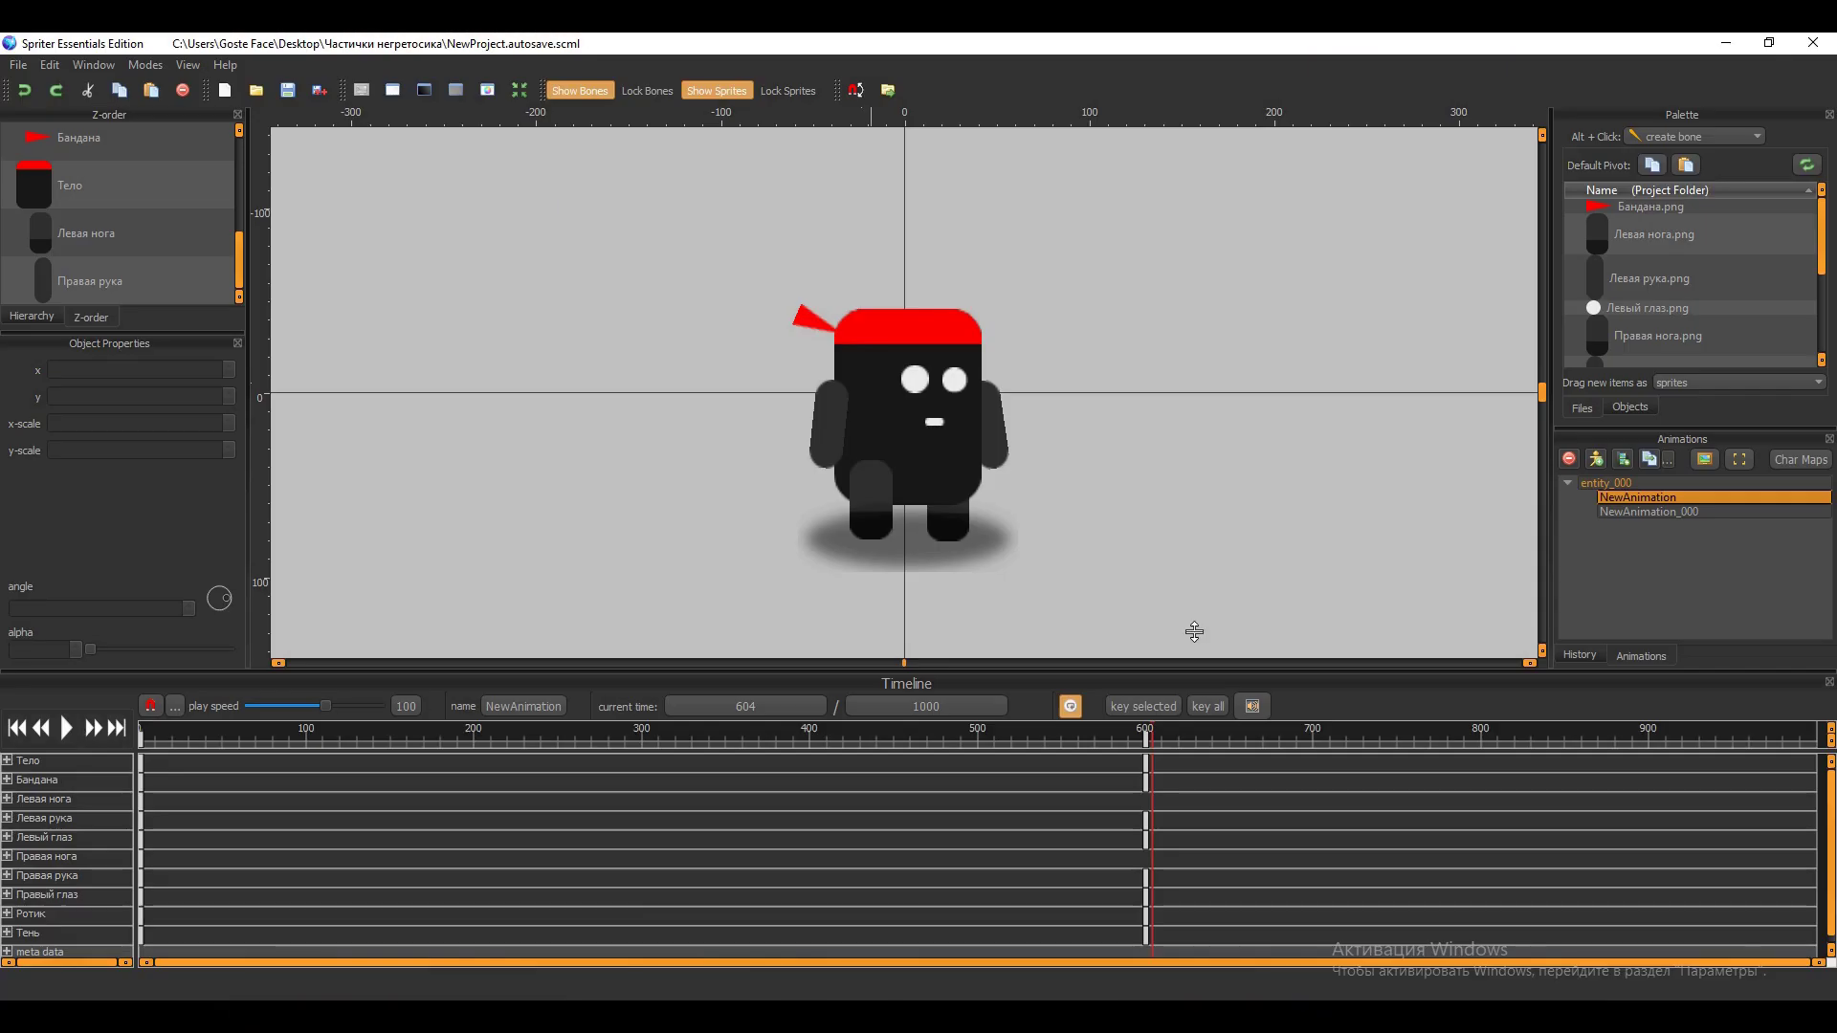
{"action": "double_click", "coordinate": [1677, 498]}
{"action": "type", "text": "Idle"}
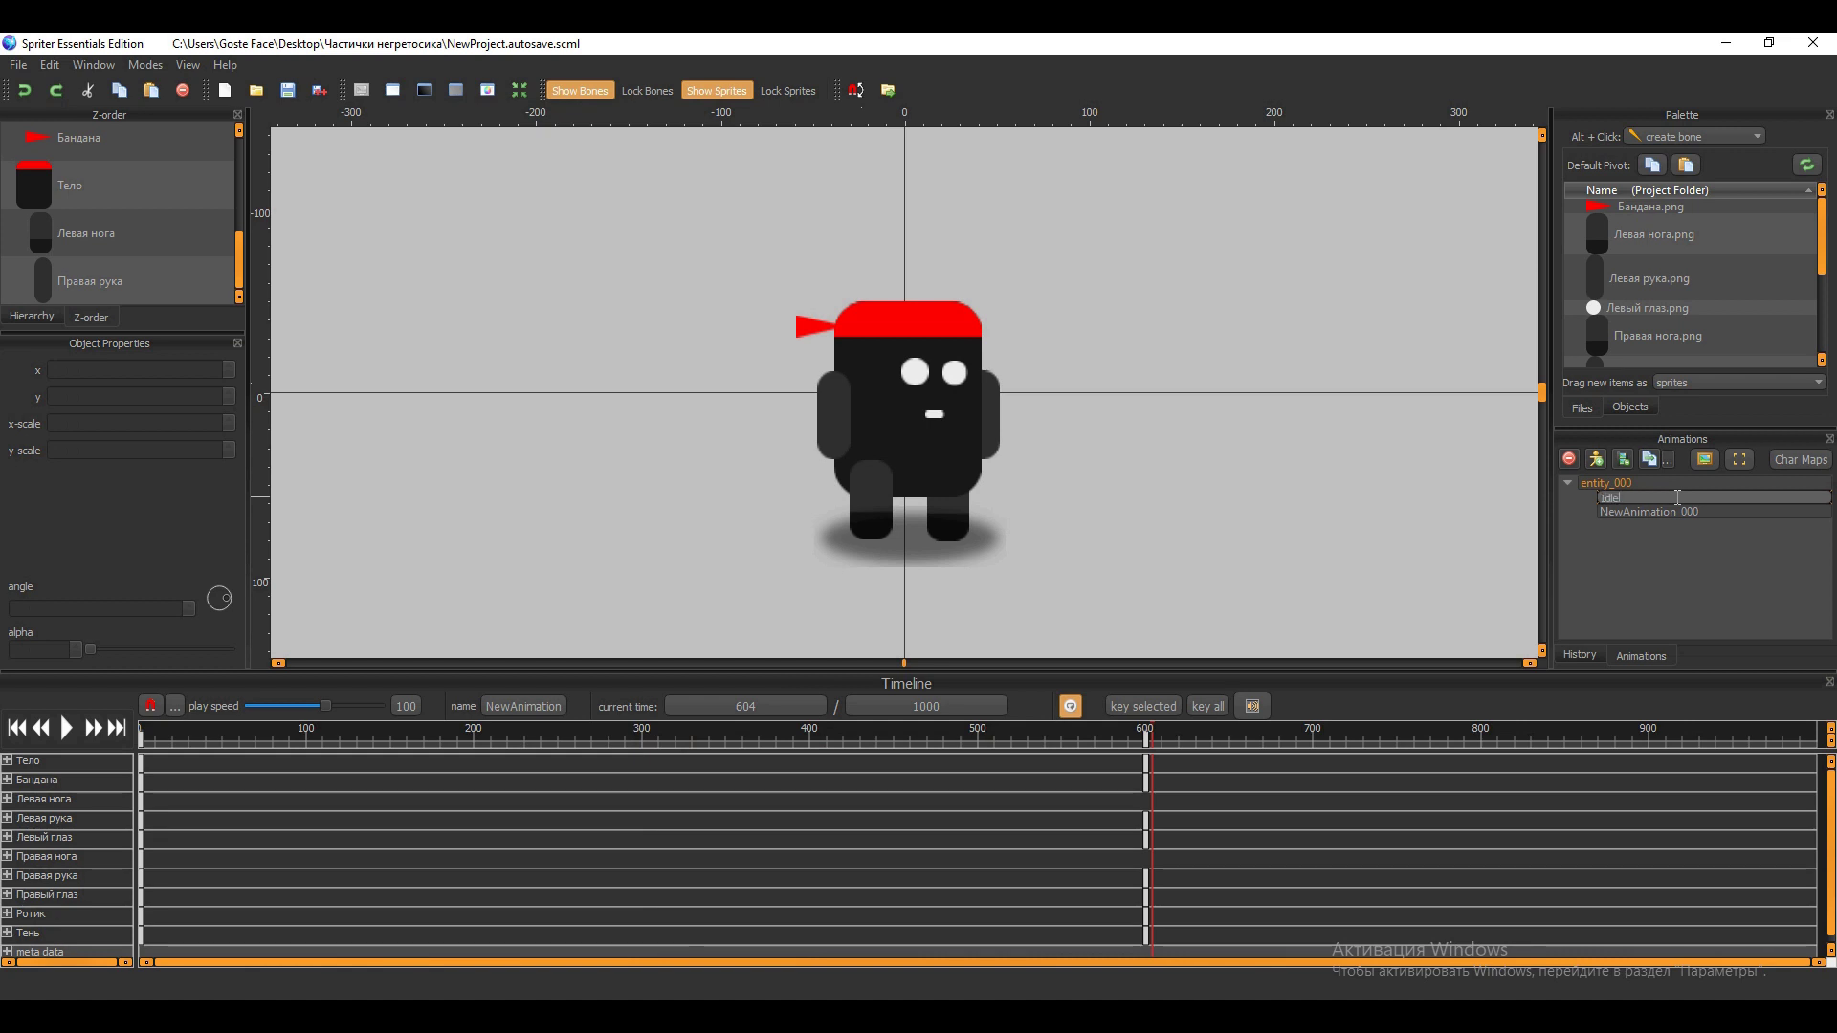
{"action": "key", "text": "Return"}
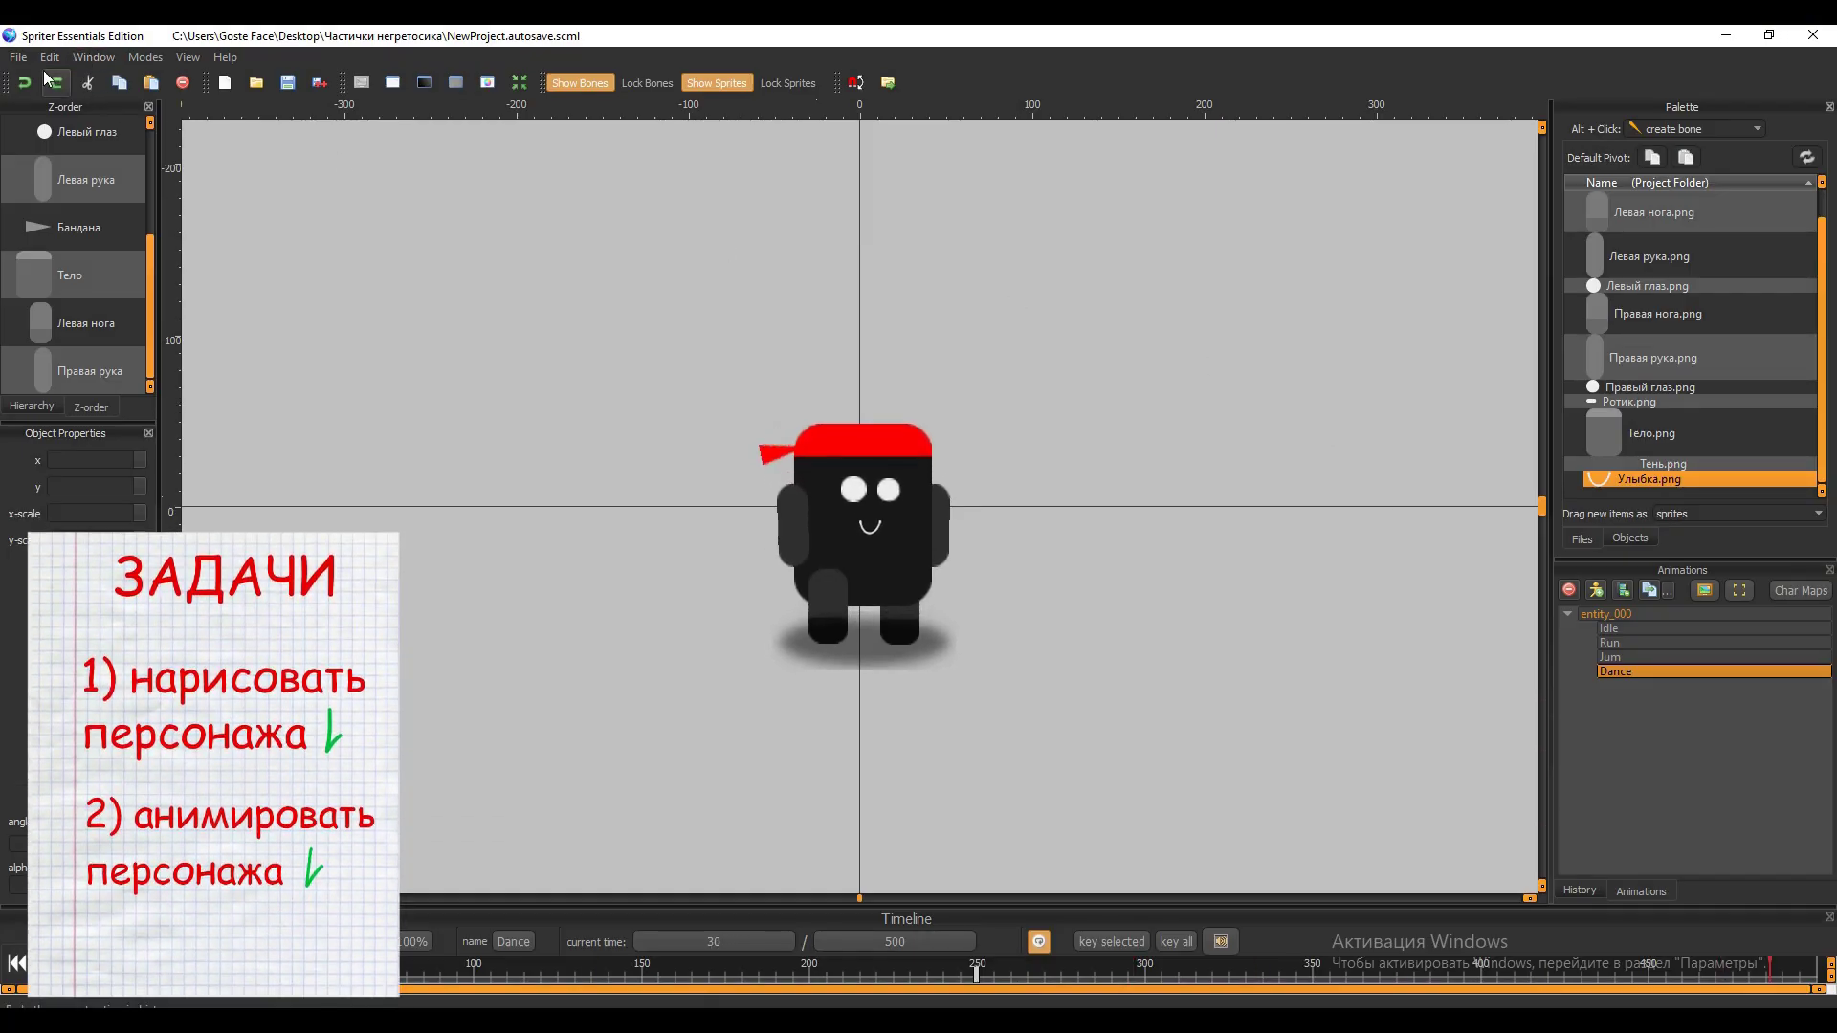
Set up Spriter's PNG/GIF animation export as separate numbered image files and start exporting.
{"action": "left_click", "coordinate": [18, 56]}
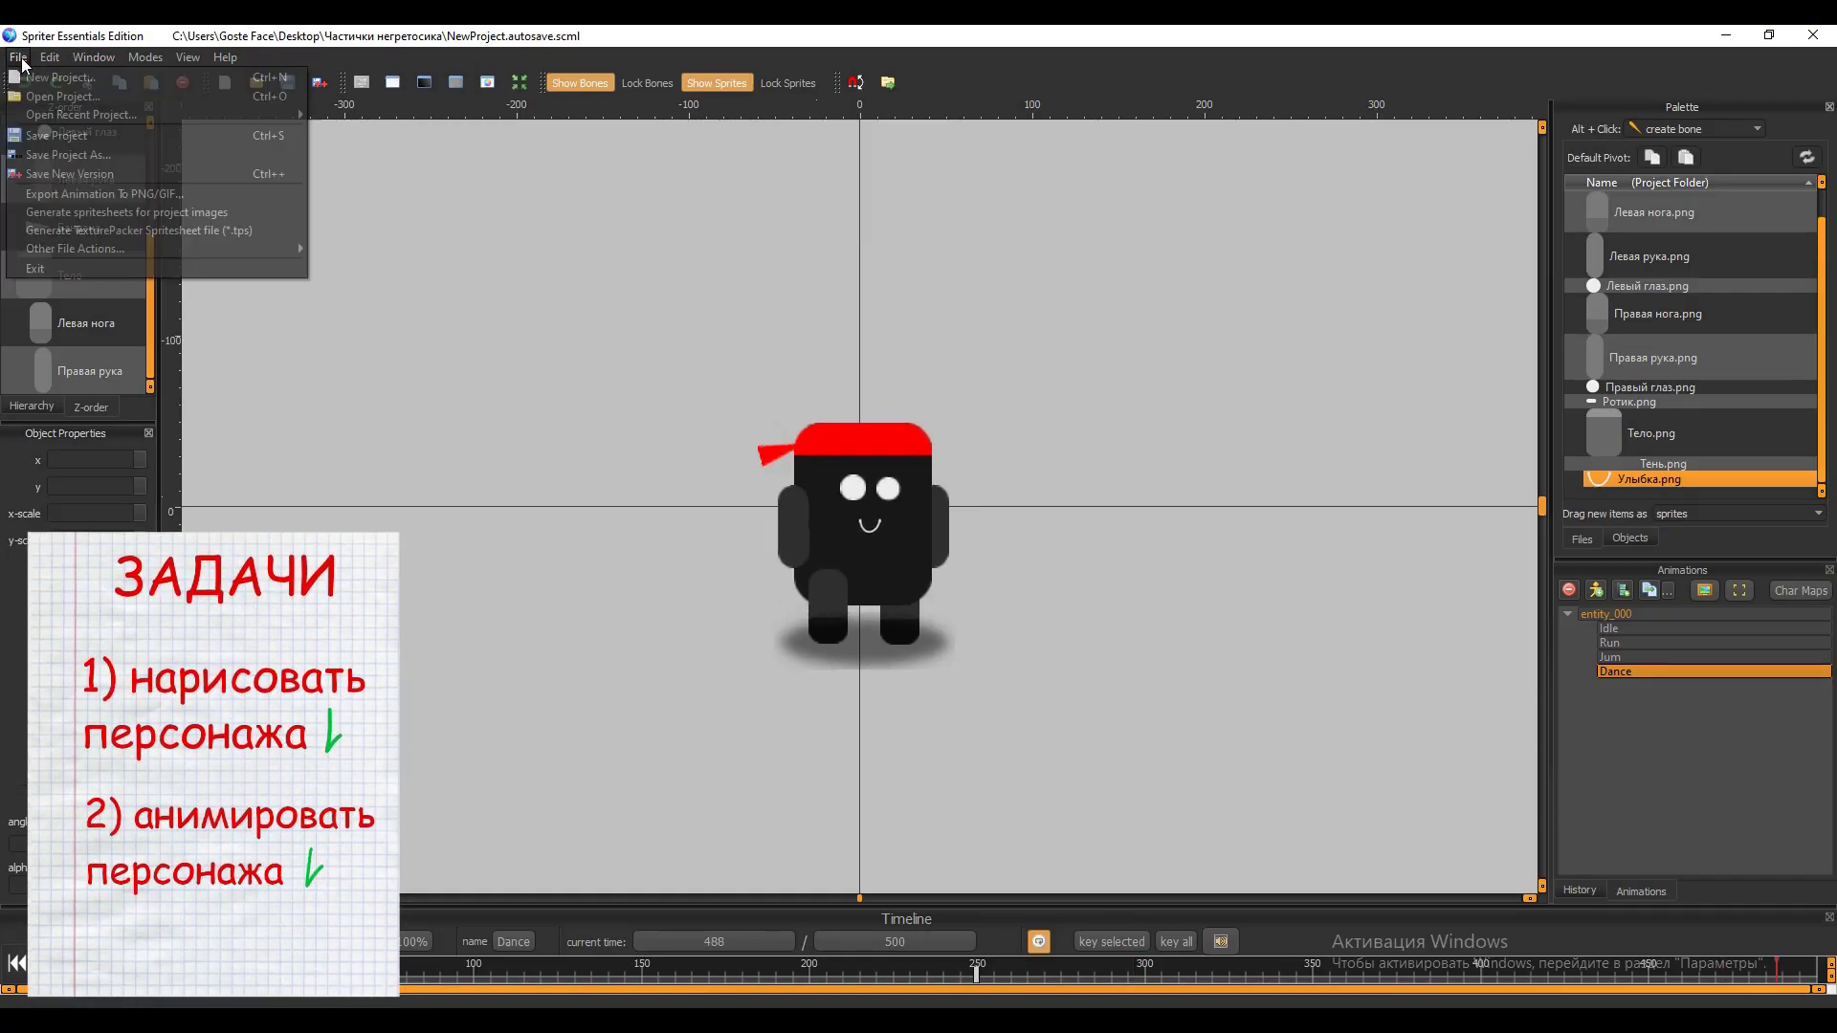
{"action": "left_click", "coordinate": [153, 195]}
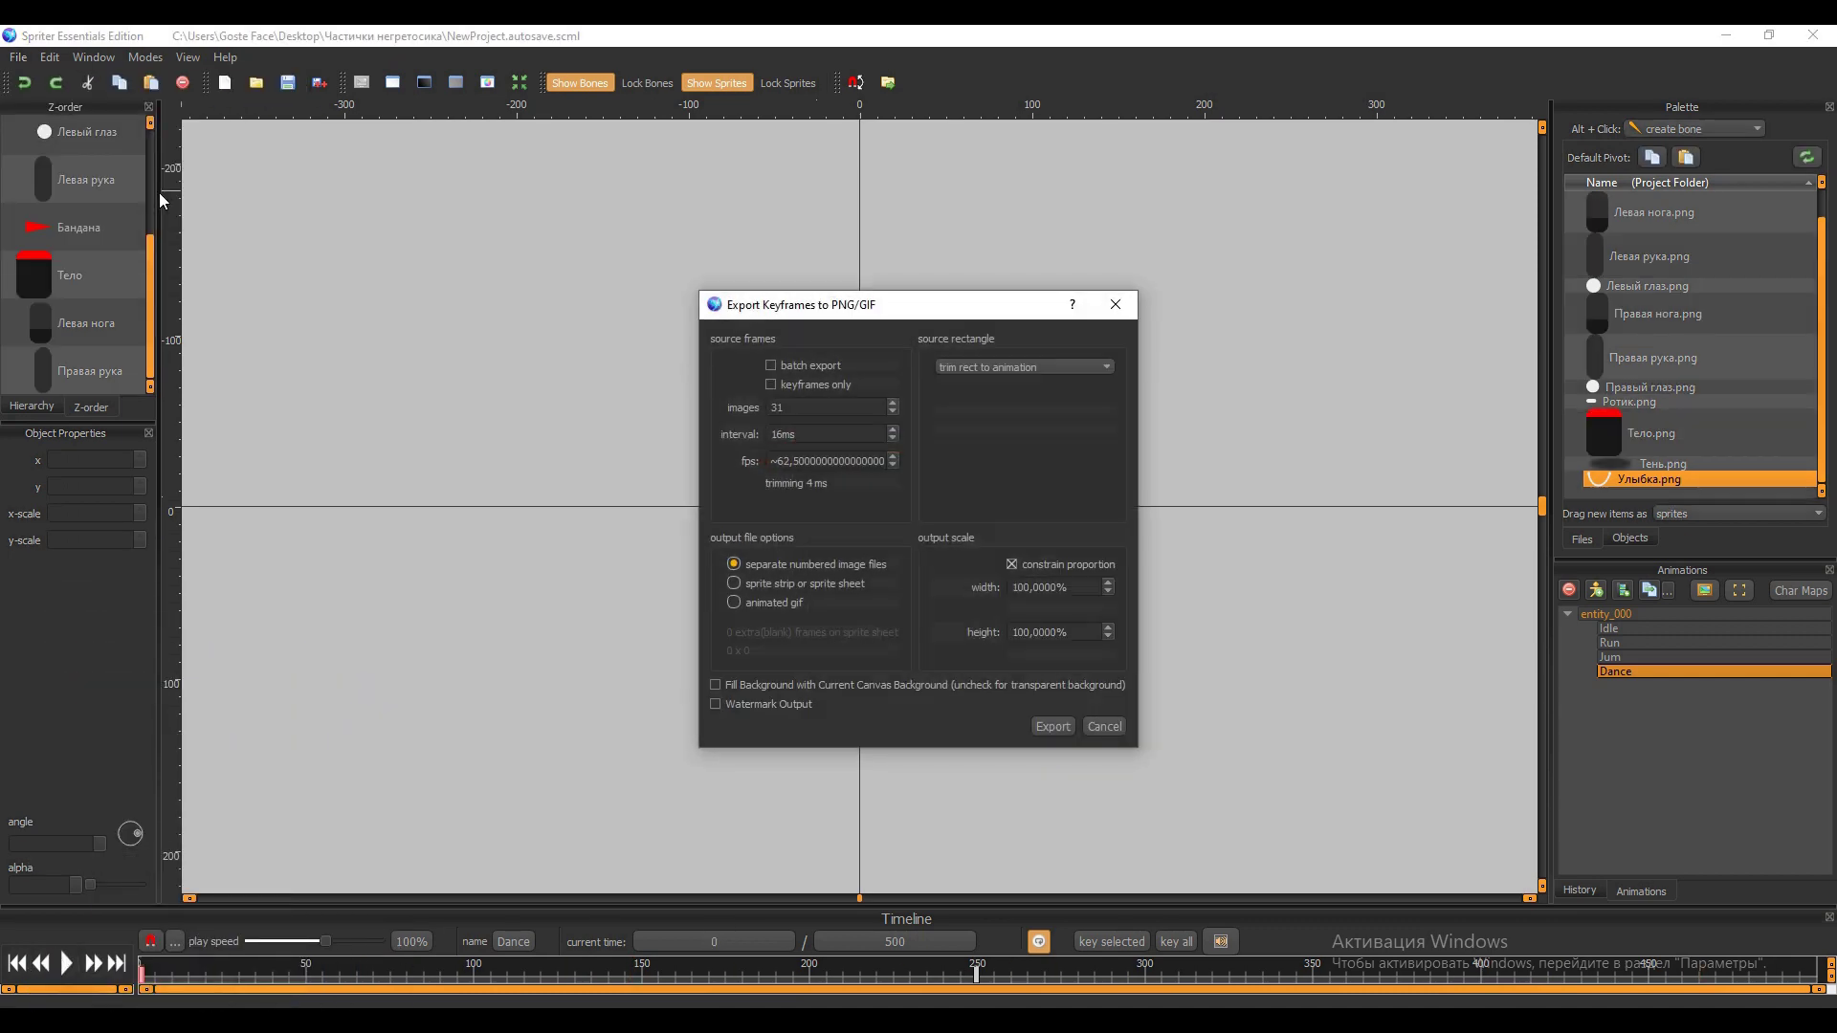
{"action": "key", "text": "Escape"}
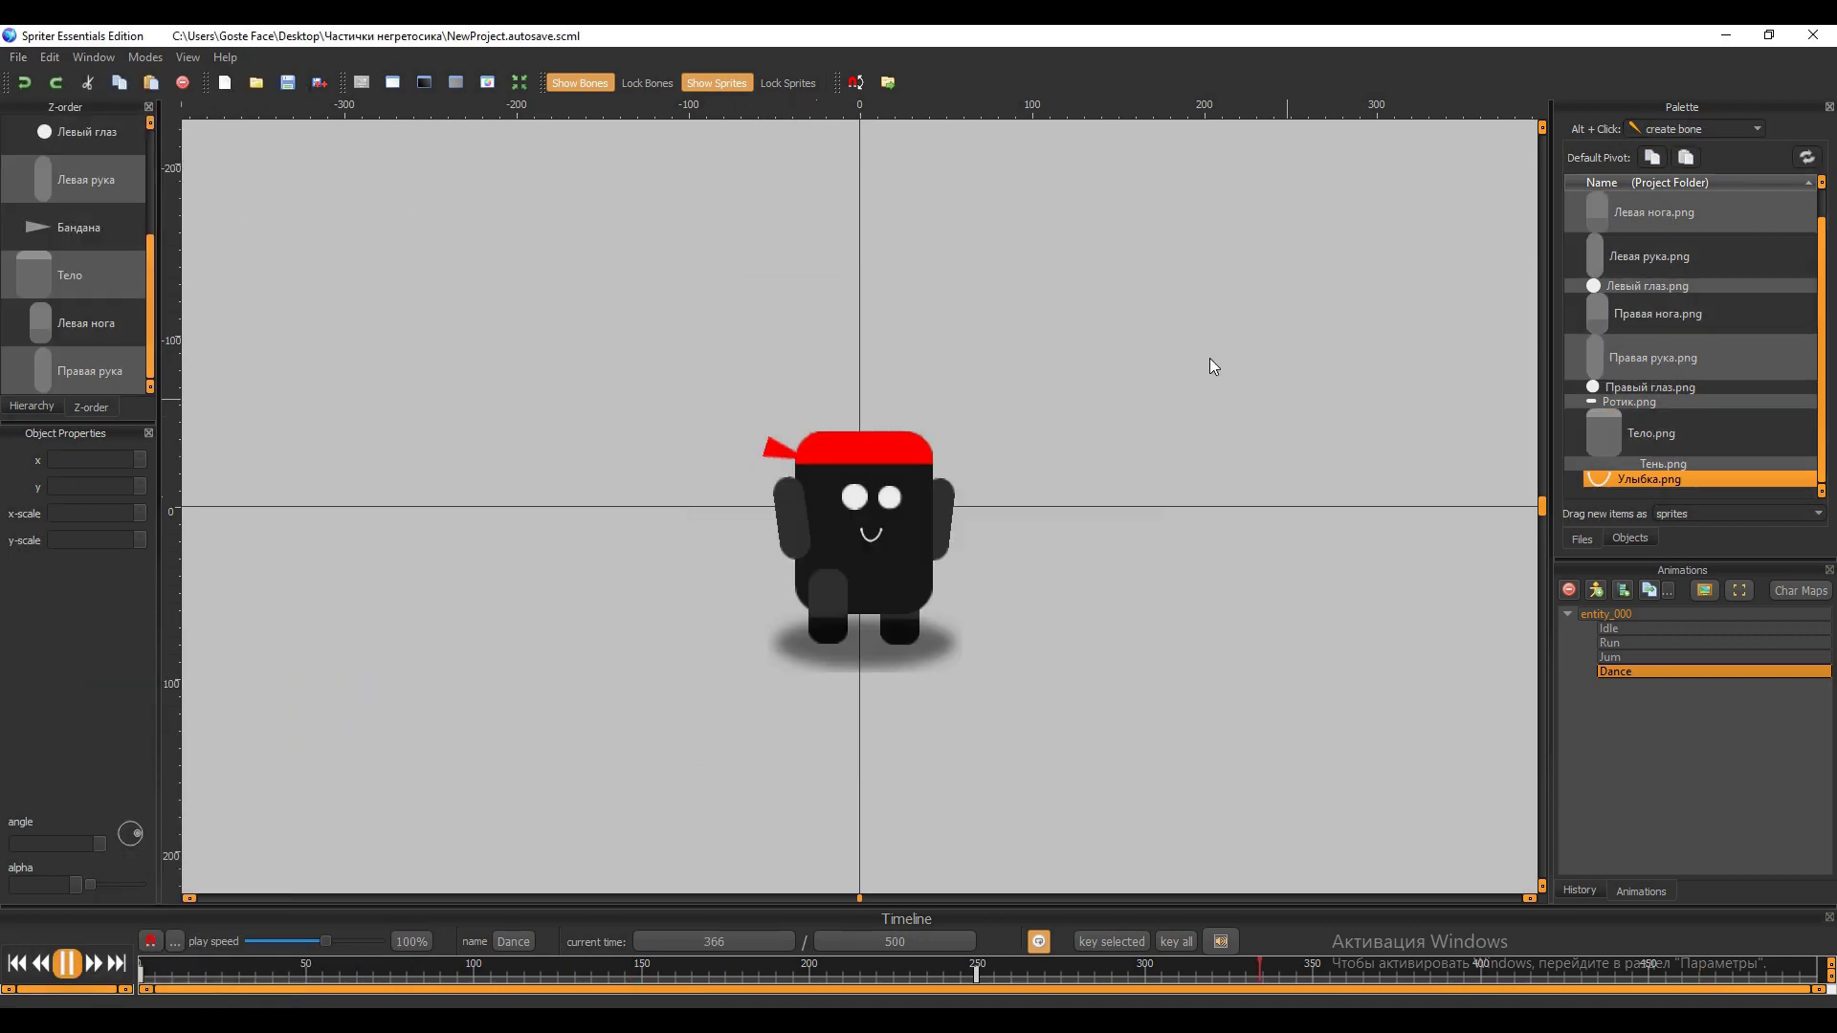
{"action": "left_click", "coordinate": [23, 63]}
{"action": "left_click", "coordinate": [143, 187]}
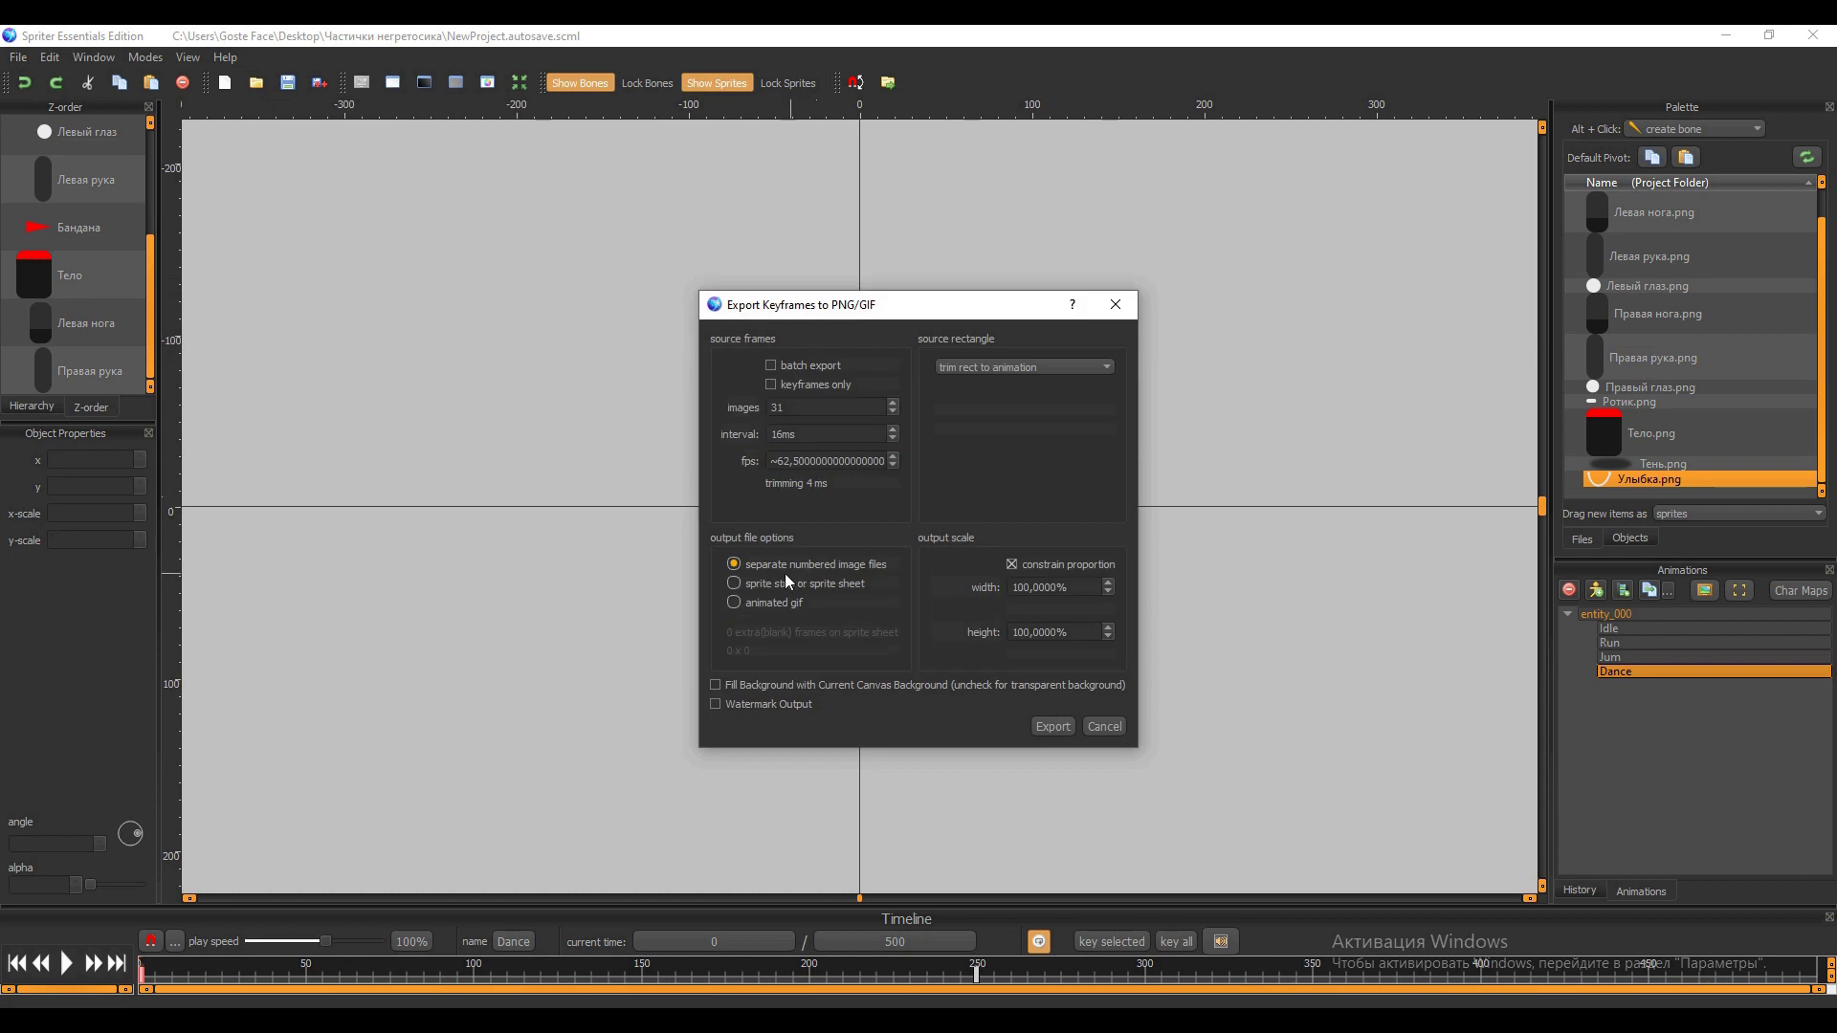
{"action": "left_click", "coordinate": [1068, 724]}
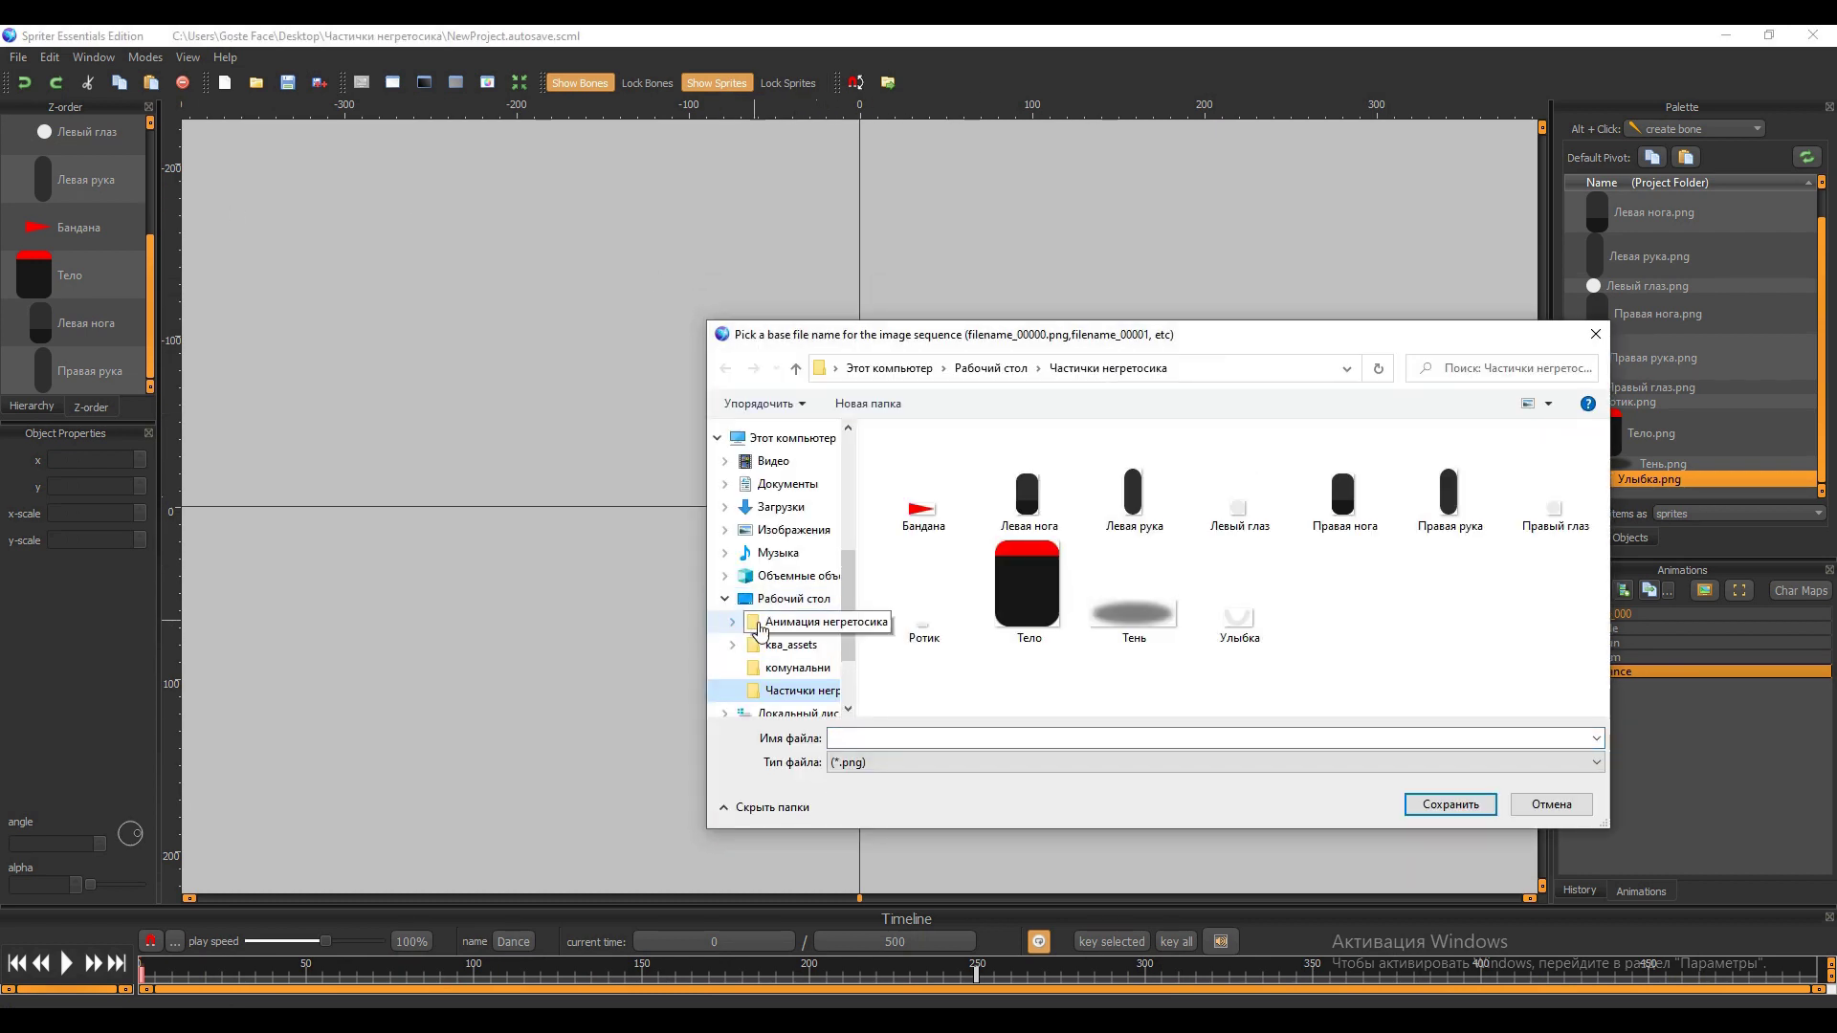
Save the 31 frames into Анимация негретосика > Dance, then review and close the frames folder.
{"action": "left_click", "coordinate": [773, 629]}
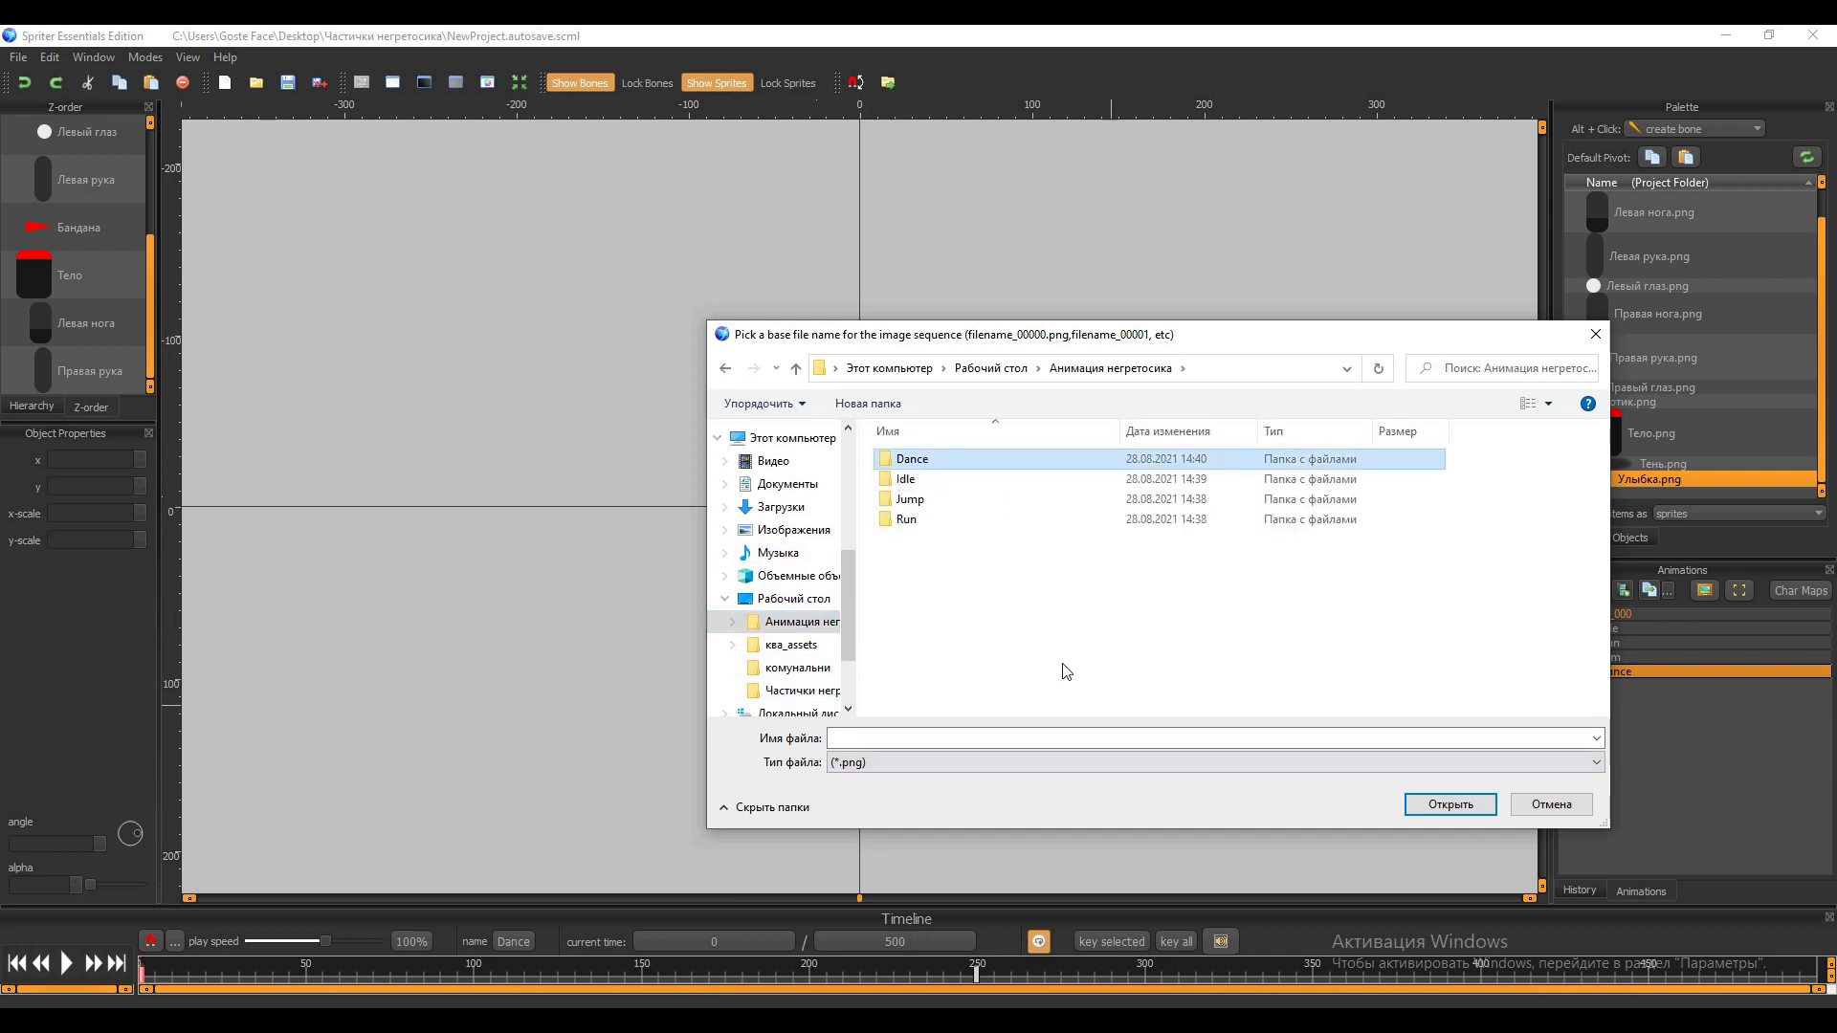
{"action": "double_click", "coordinate": [917, 461]}
{"action": "left_click", "coordinate": [1451, 804]}
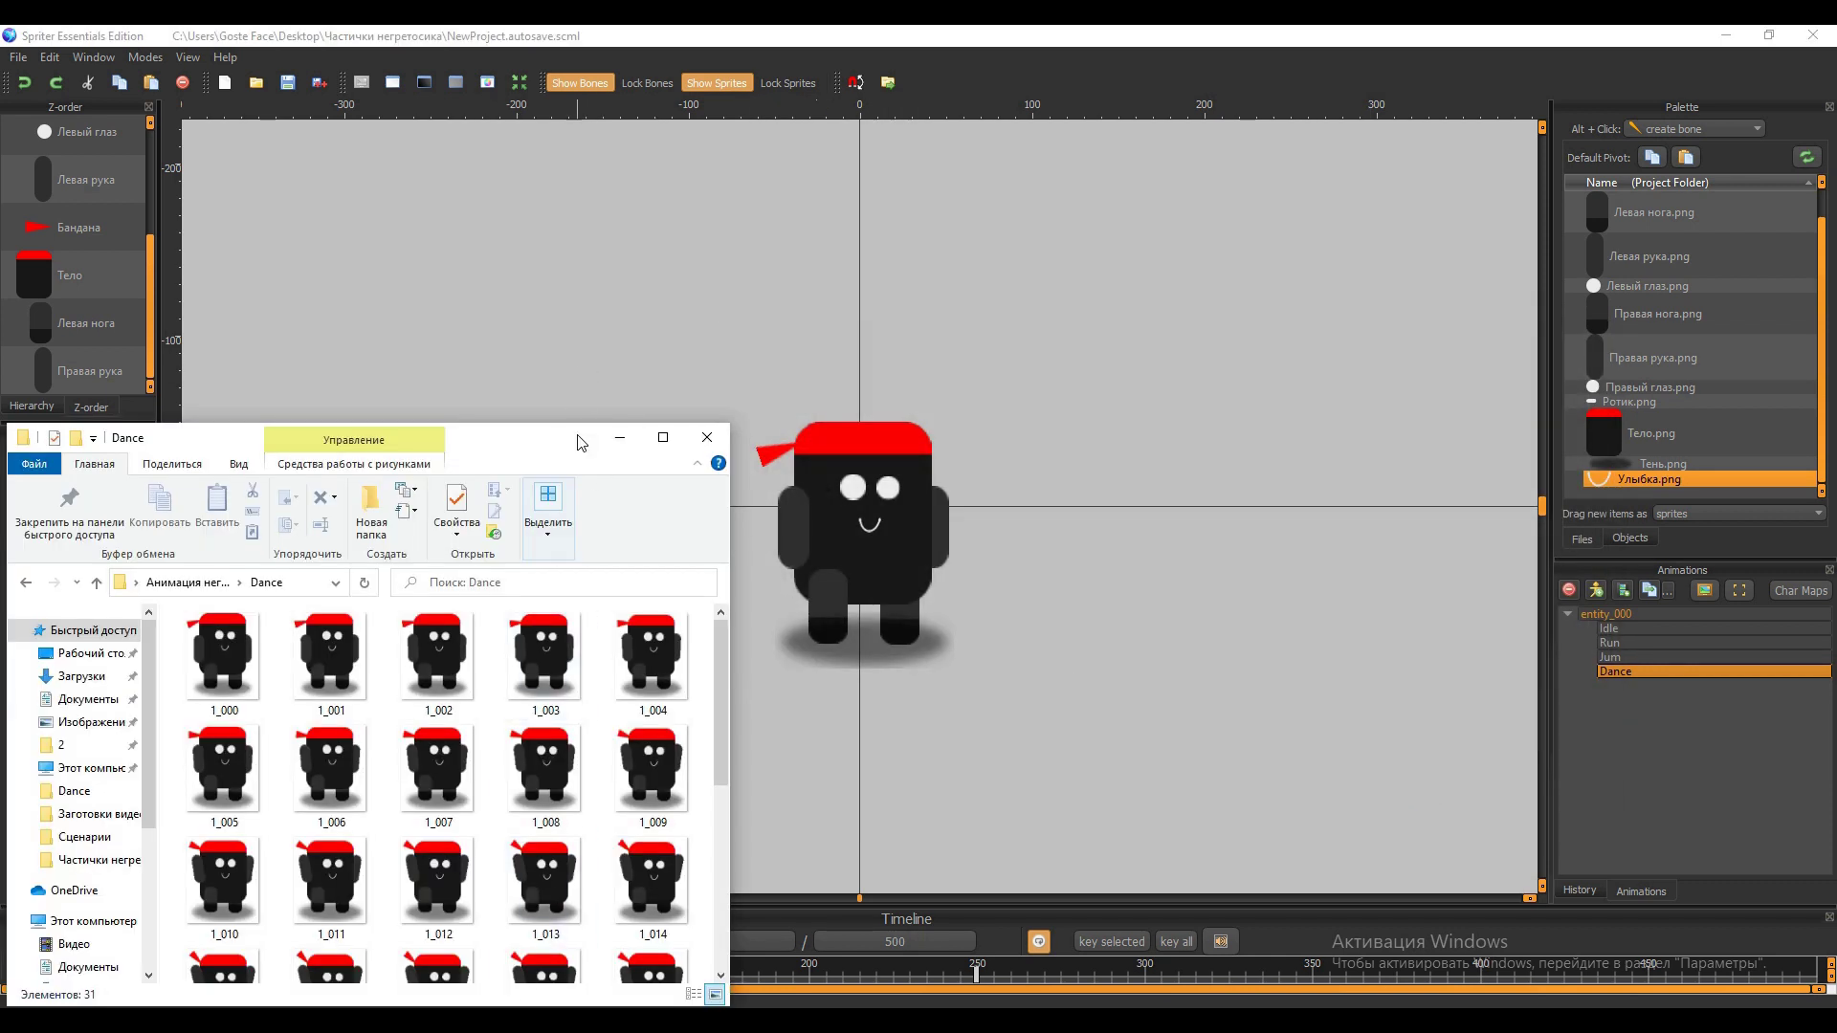
{"action": "left_click_drag", "start_coordinate": [578, 442], "coordinate": [597, 322]}
{"action": "scroll", "coordinate": [615, 656], "scroll_direction": "down", "scroll_amount": 5}
{"action": "scroll", "coordinate": [737, 553], "scroll_direction": "up", "scroll_amount": 5}
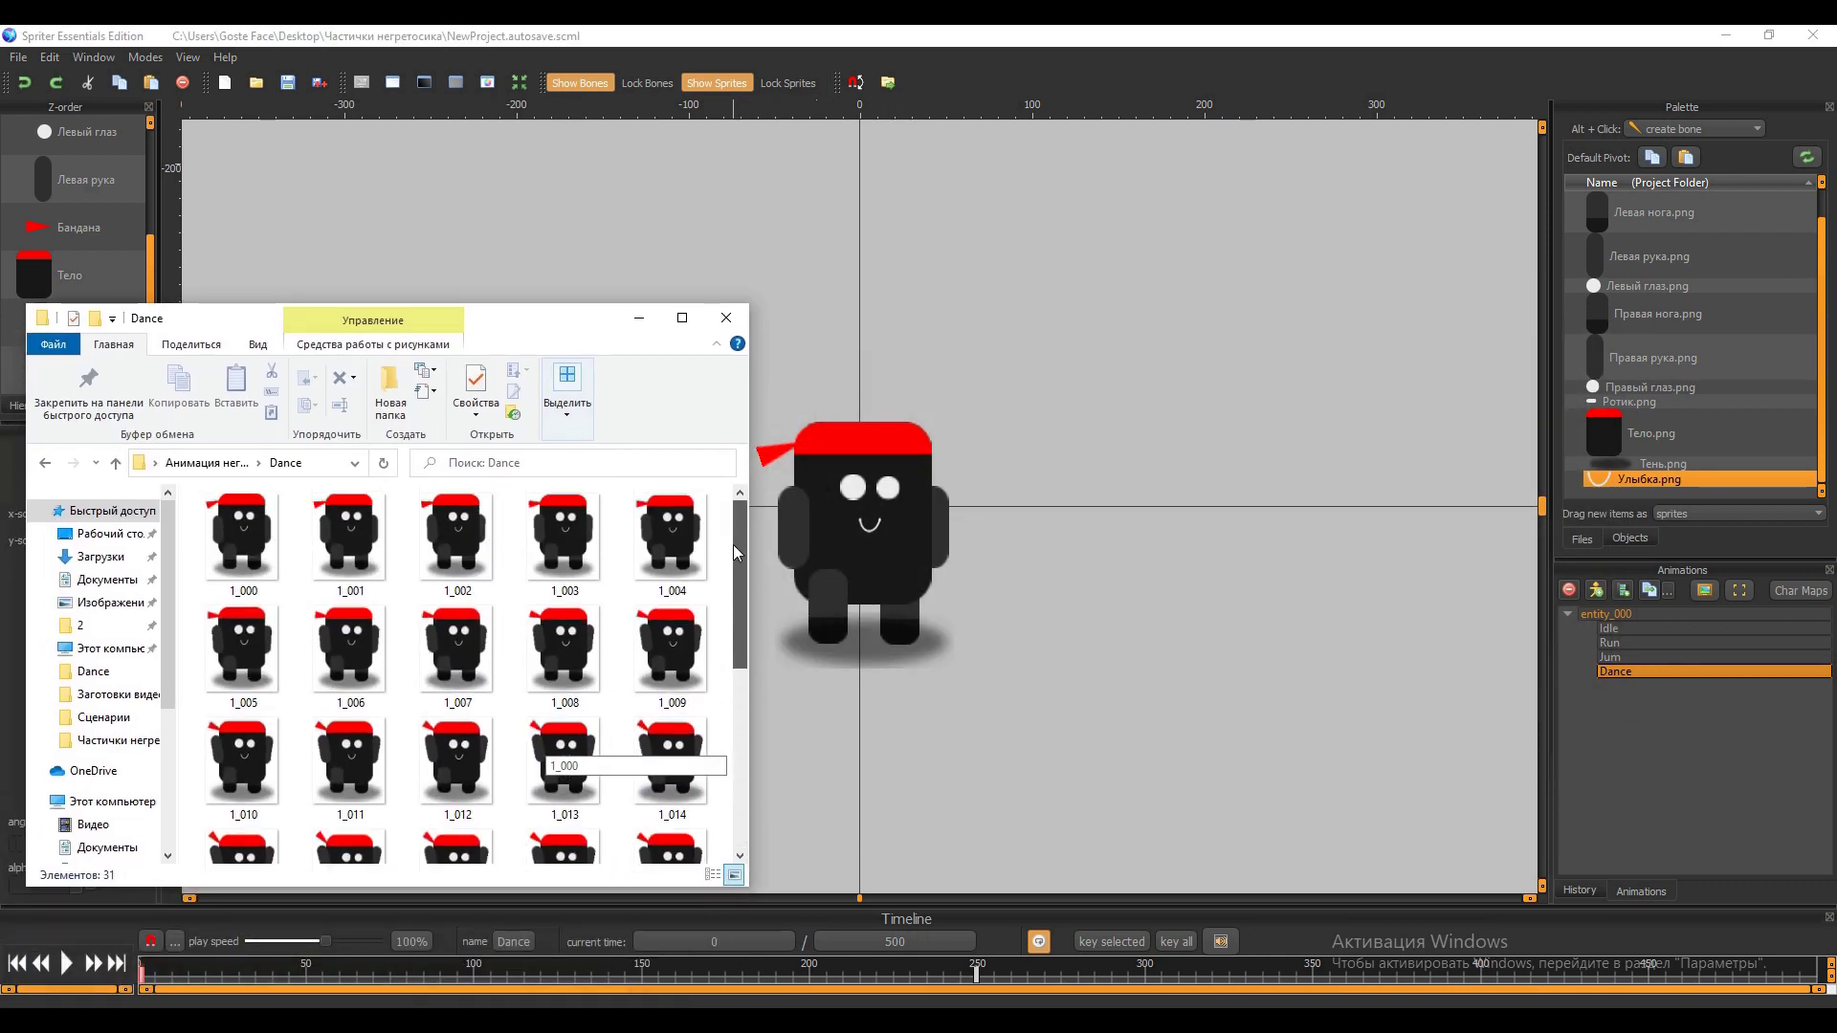
{"action": "left_click", "coordinate": [726, 316]}
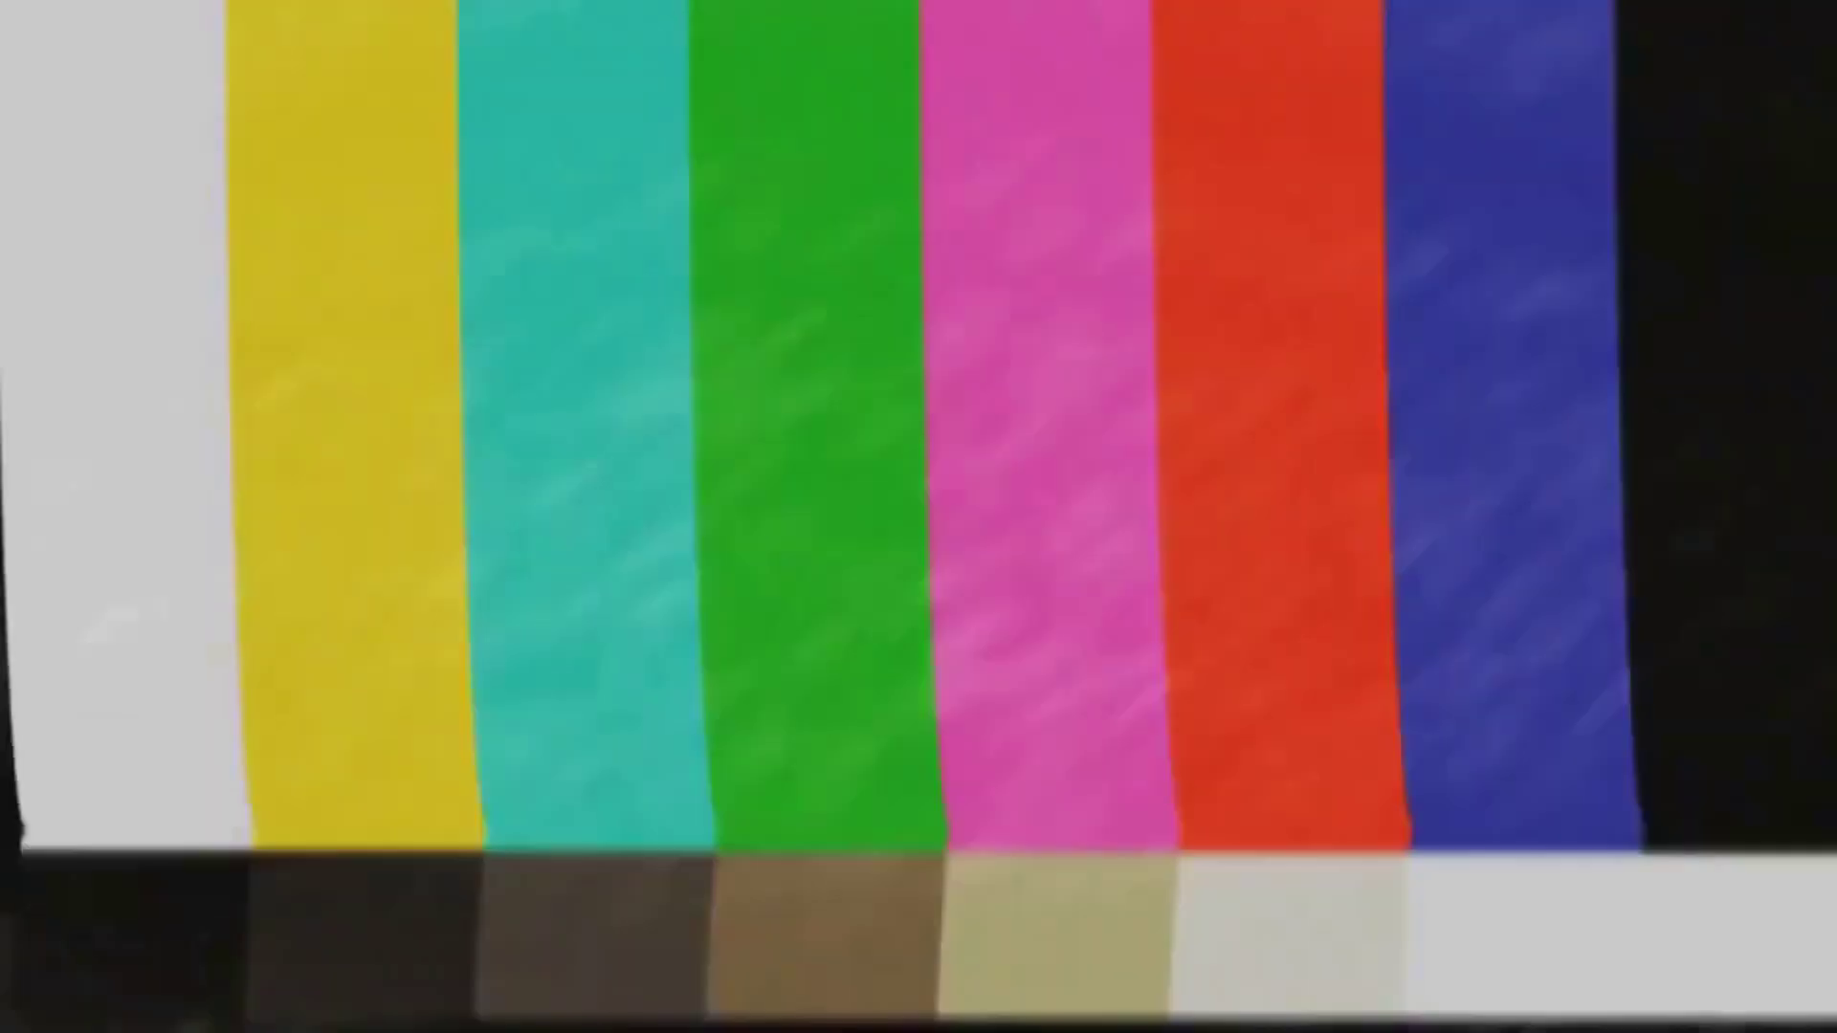